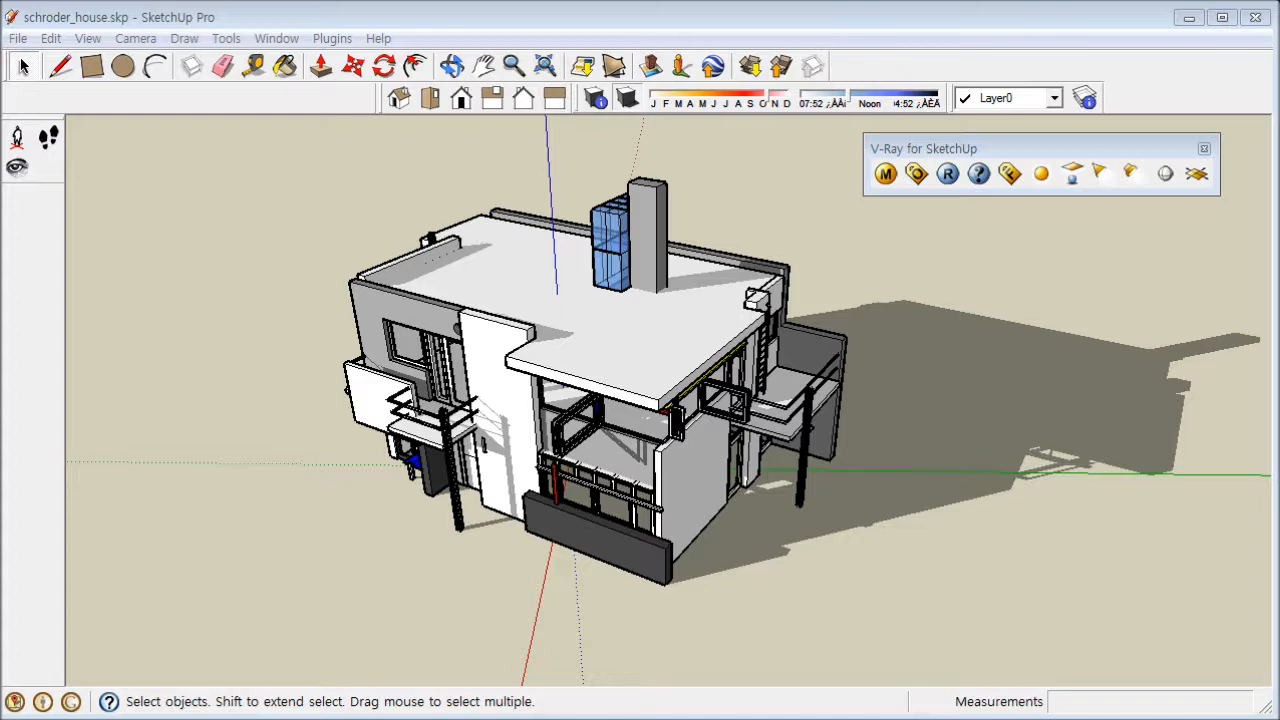
Open the V-Ray render options and set the GI post-processing saturation under Indirect Illumination to 0.2
click(869, 172)
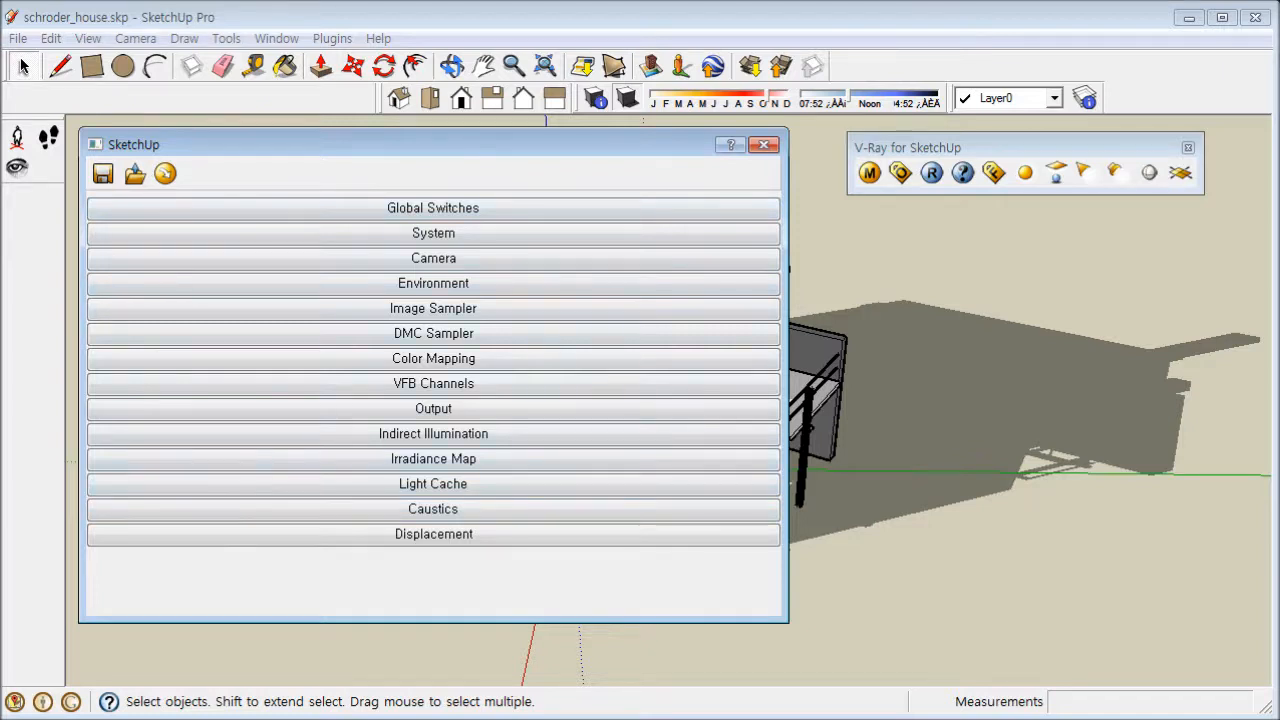
drag(433, 145, 425, 139)
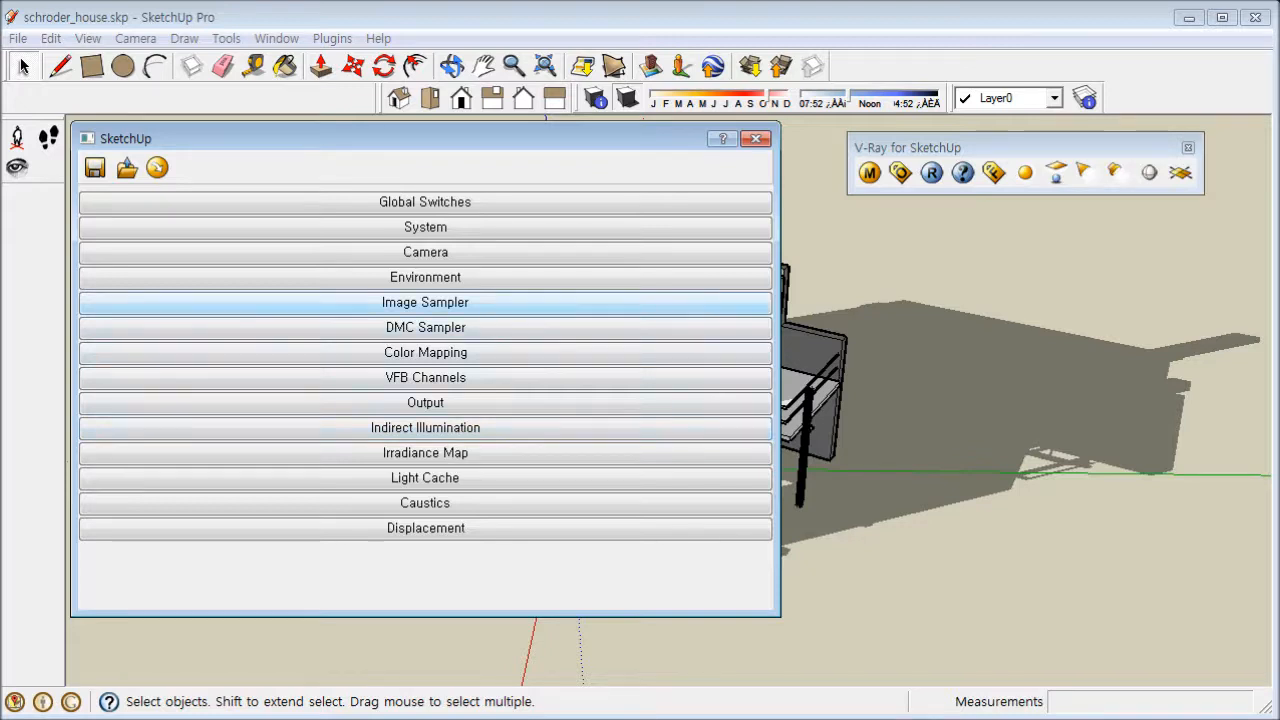
click(425, 427)
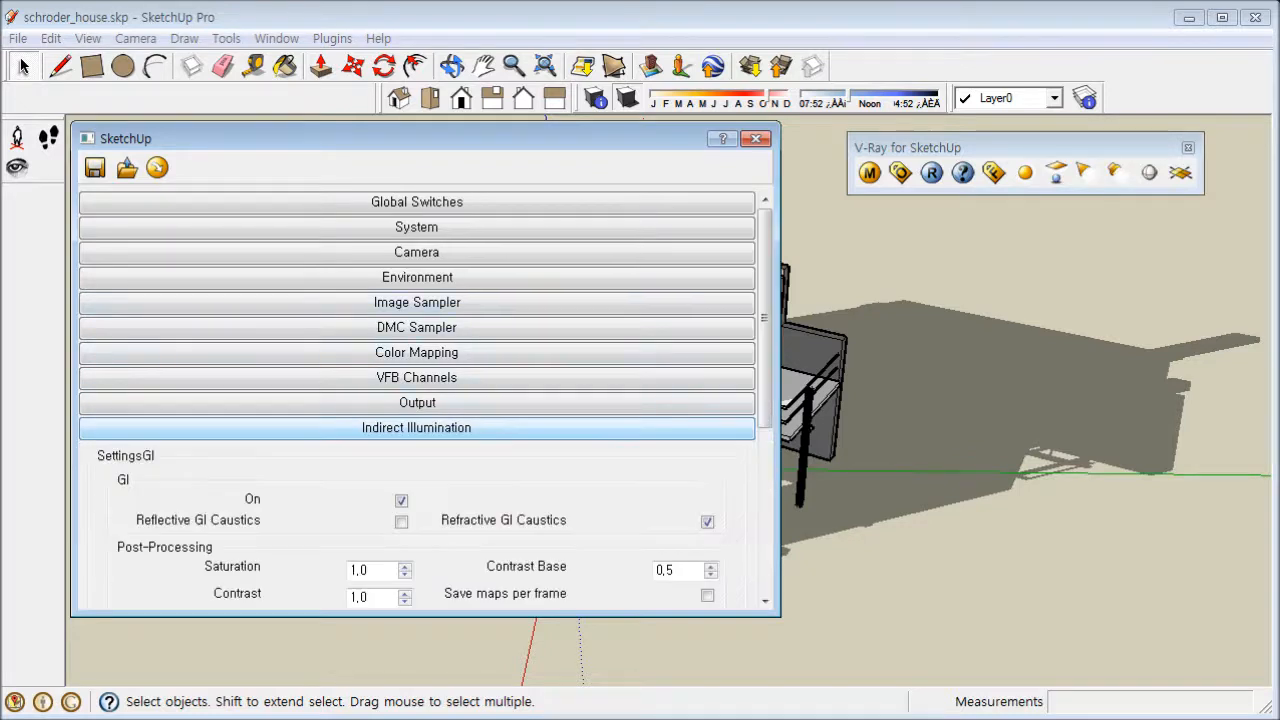
scroll(425, 400, down, 4)
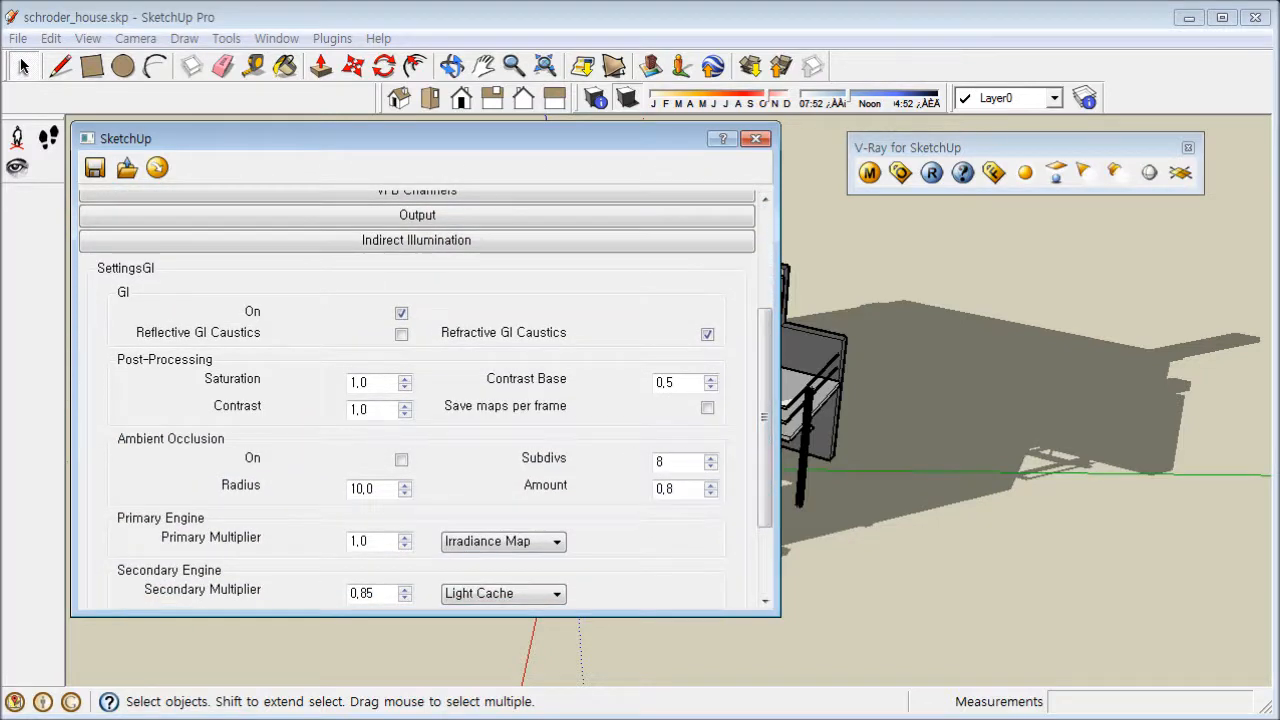
double_click(359, 383)
text(0,2)
key(Return)
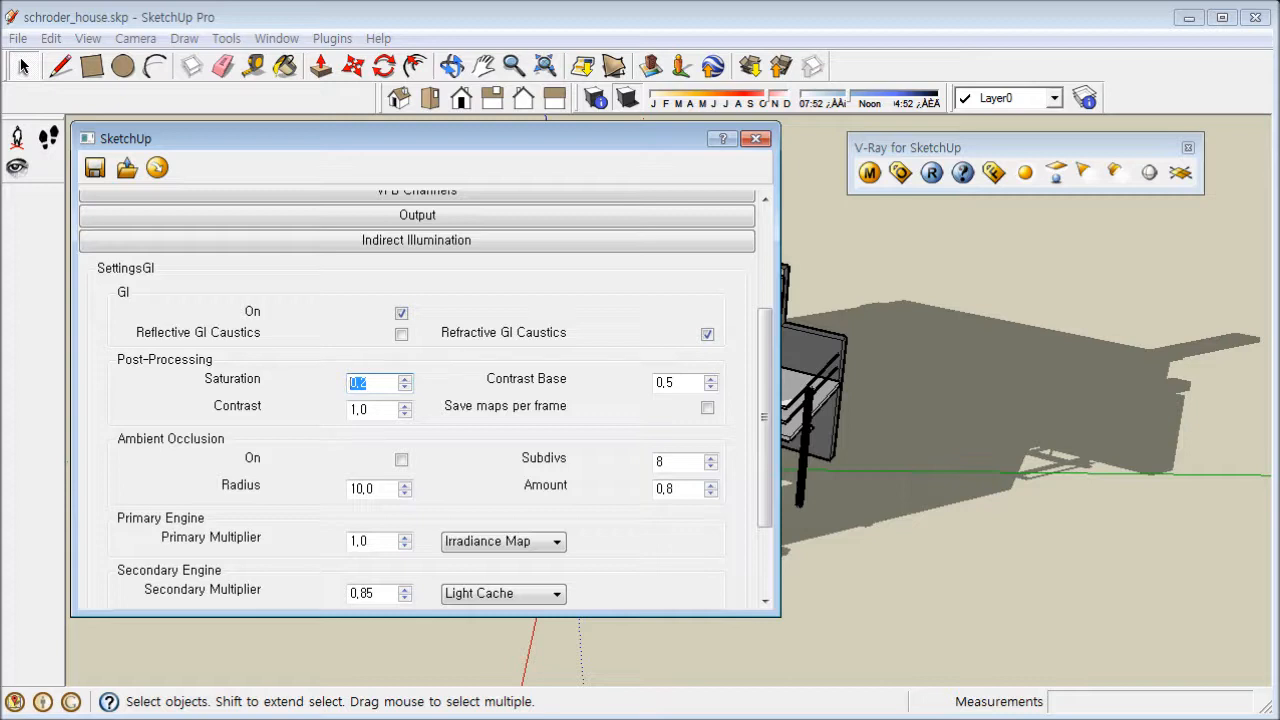
click(620, 565)
Expand the Irradiance Map settings and set Max Rate to -3
scroll(620, 565, down, 3)
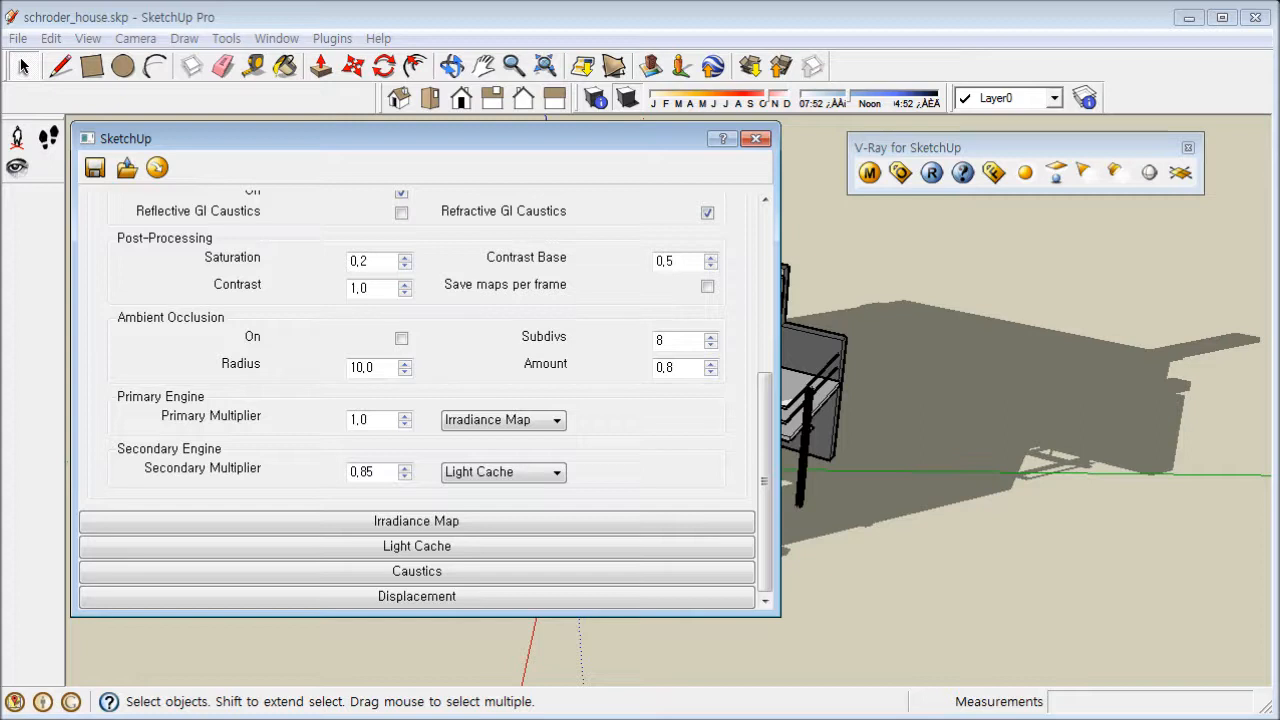
click(416, 521)
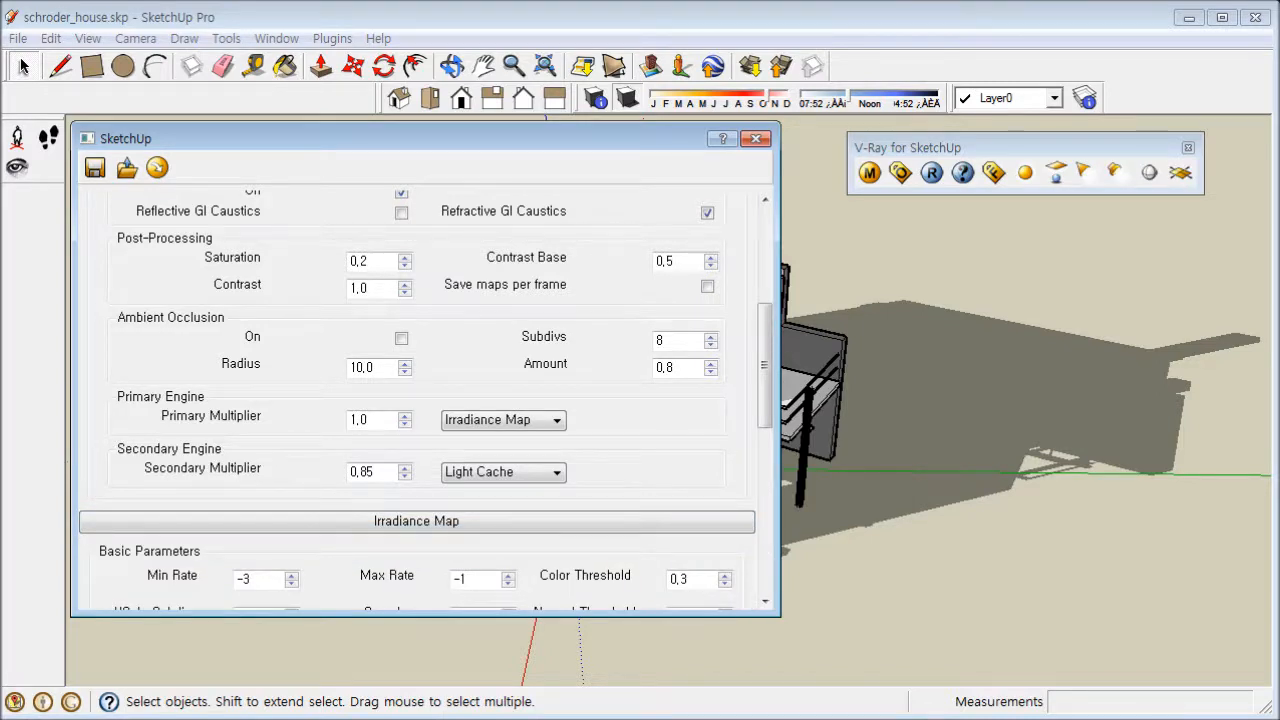
scroll(416, 400, down, 3)
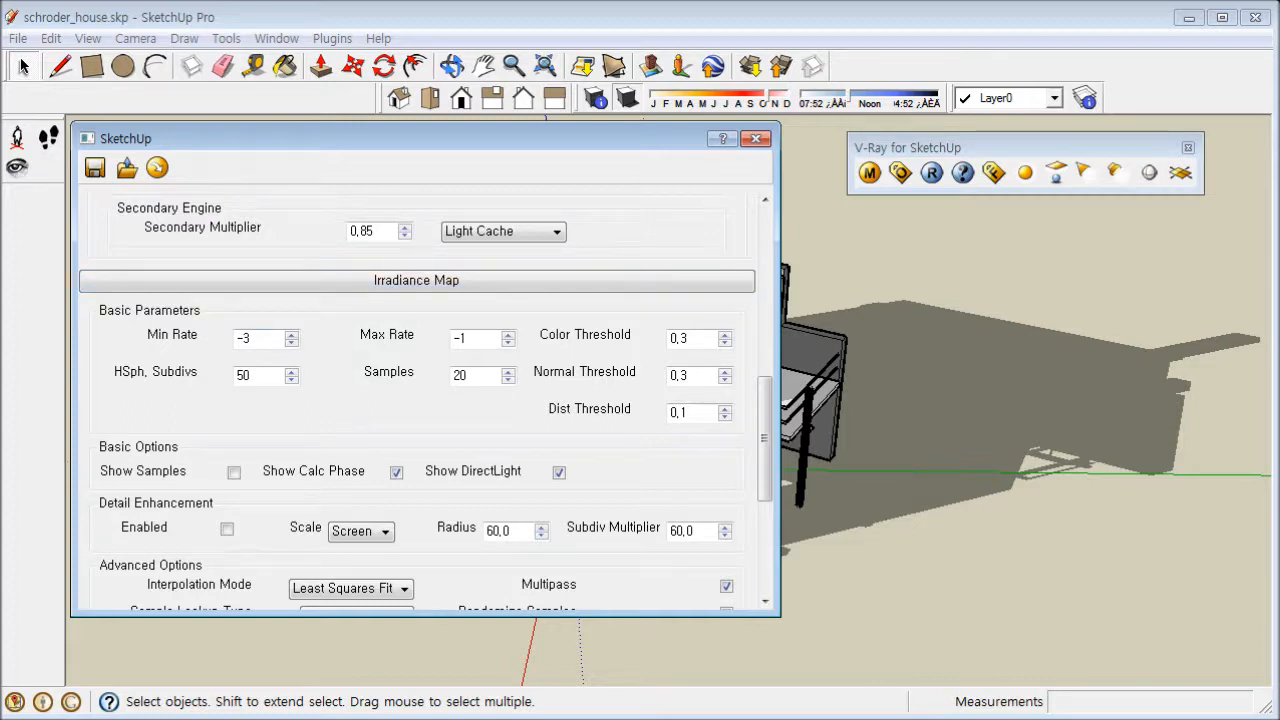
double_click(464, 339)
text(-3)
double_click(462, 339)
Review the Irradiance Map's advanced options and the Light Cache calculation and reconstruction parameters, including Subdivs
scroll(425, 400, down, 3)
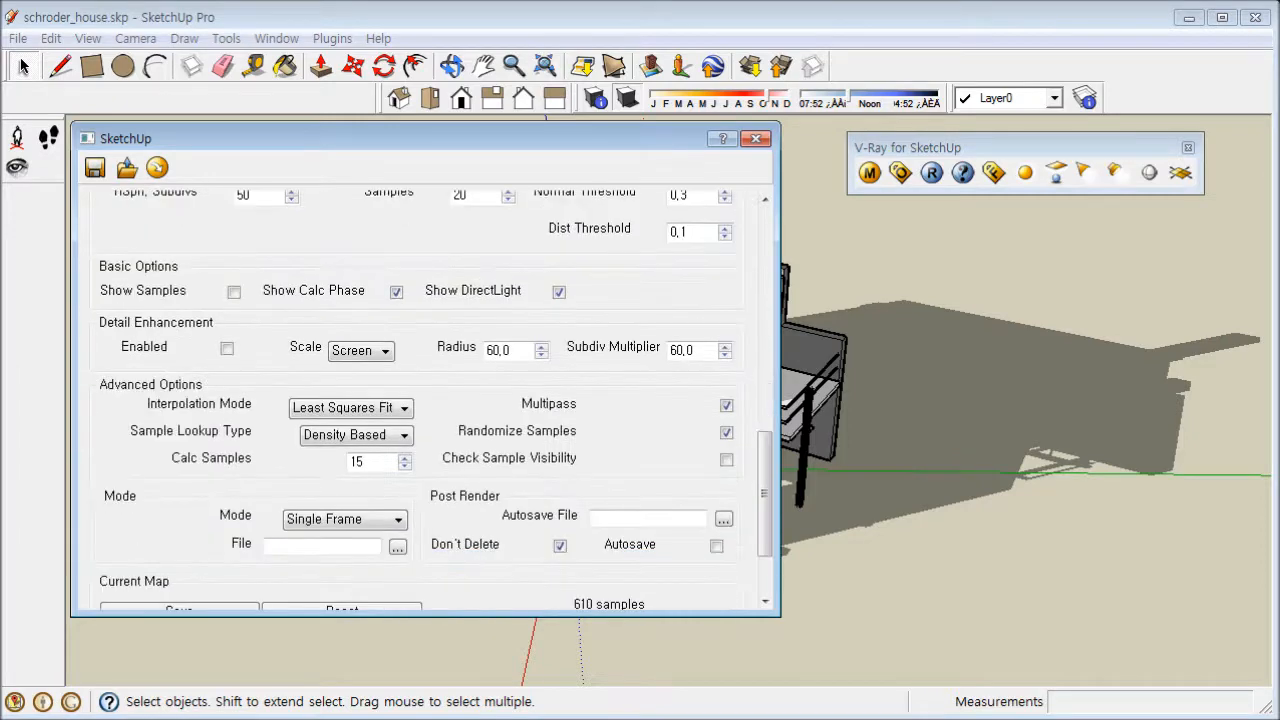
scroll(425, 400, down, 2)
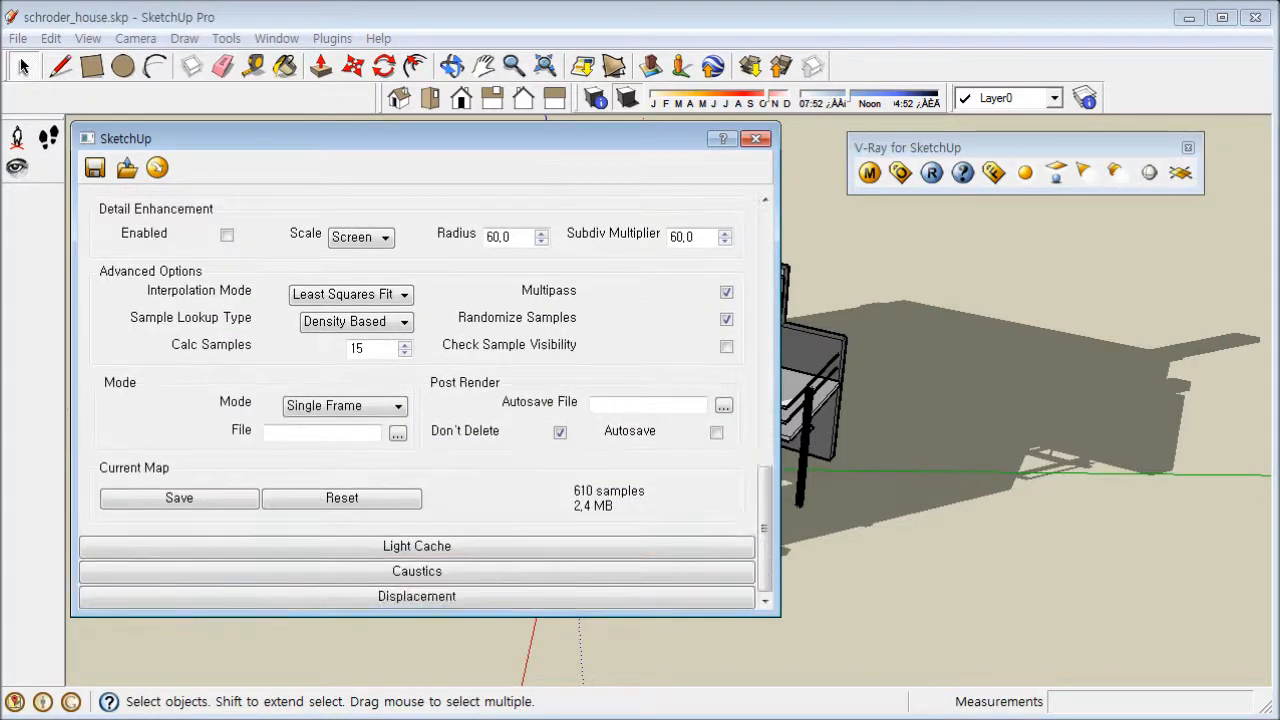
click(417, 547)
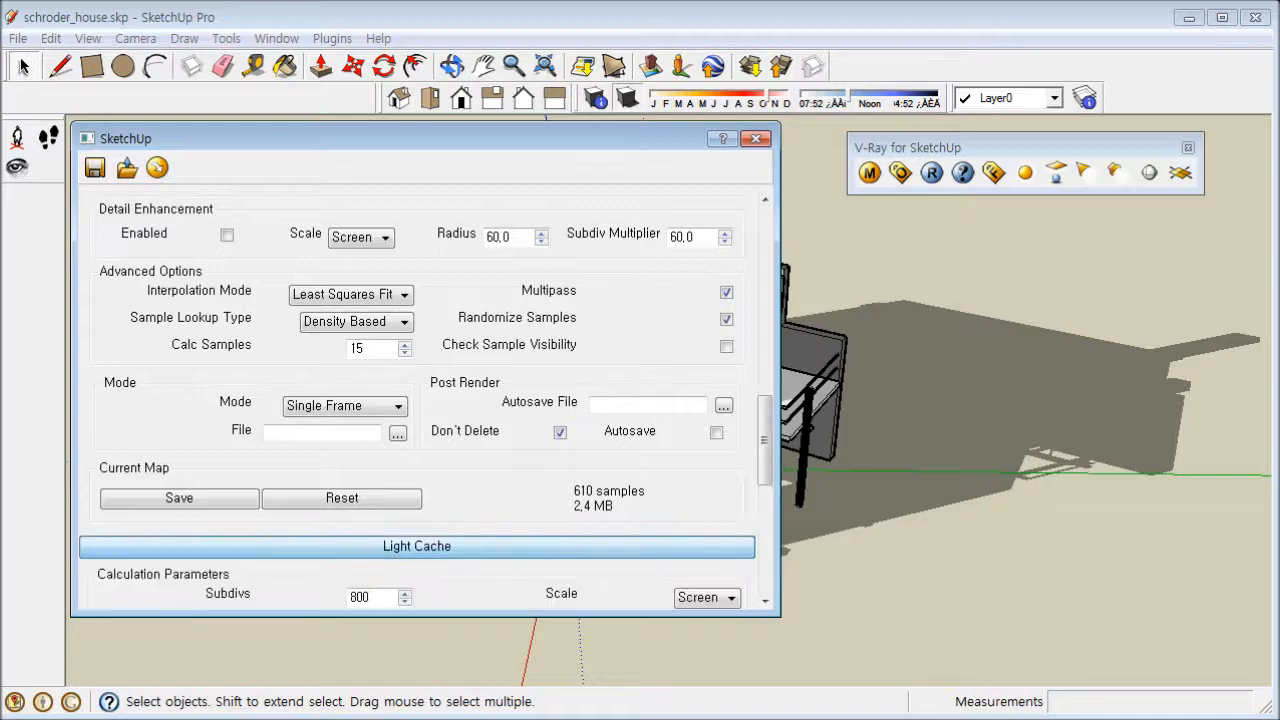
scroll(417, 547, down, 4)
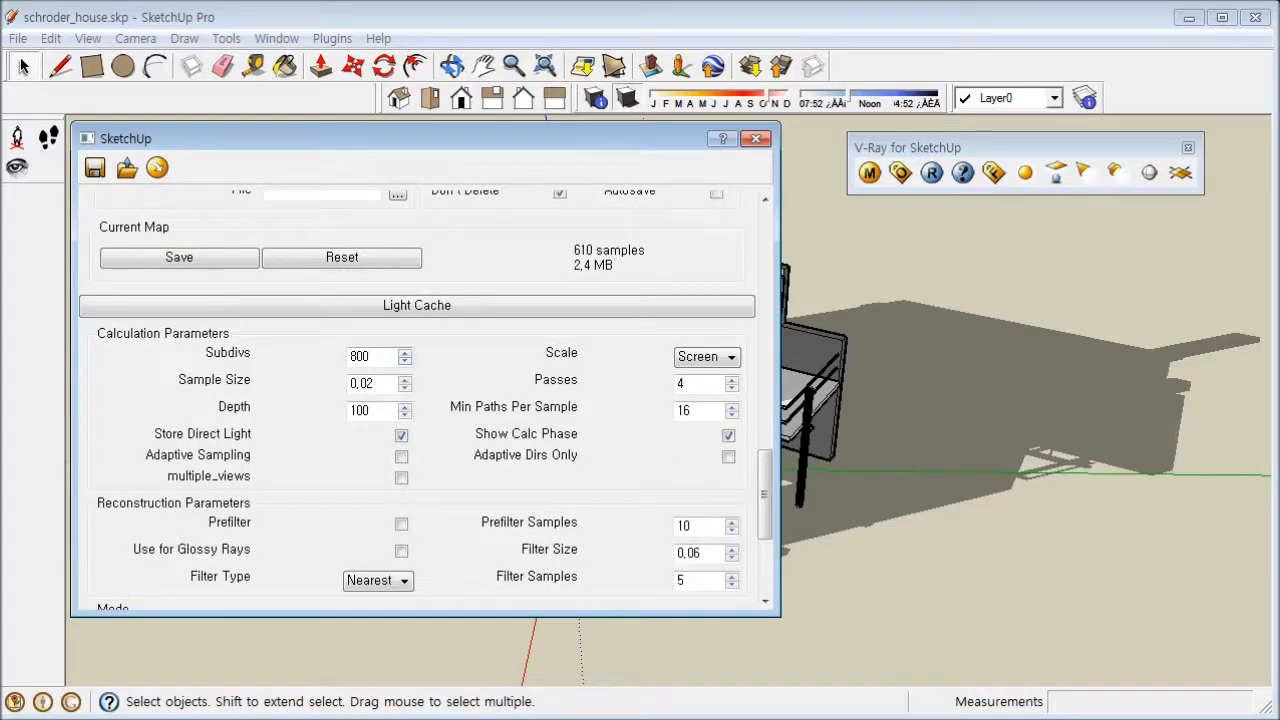
drag(372, 357, 347, 357)
click(372, 357)
scroll(426, 400, down, 5)
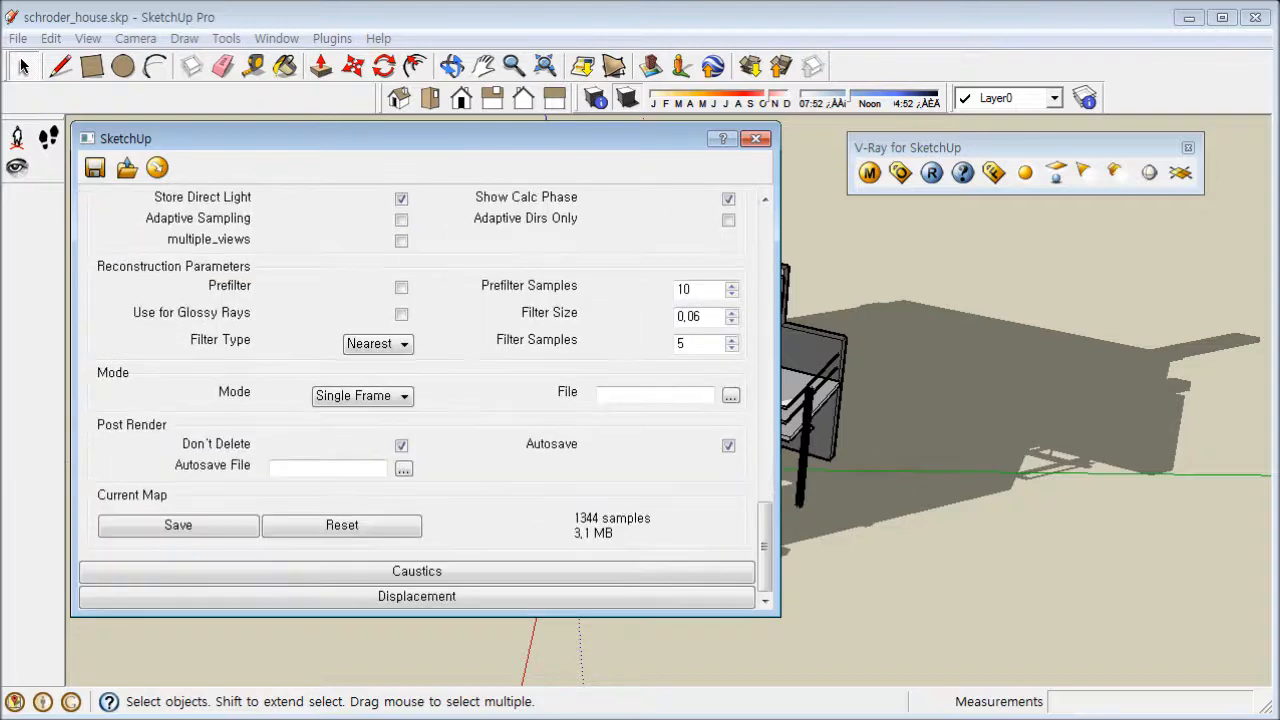
scroll(458, 349, up, 8)
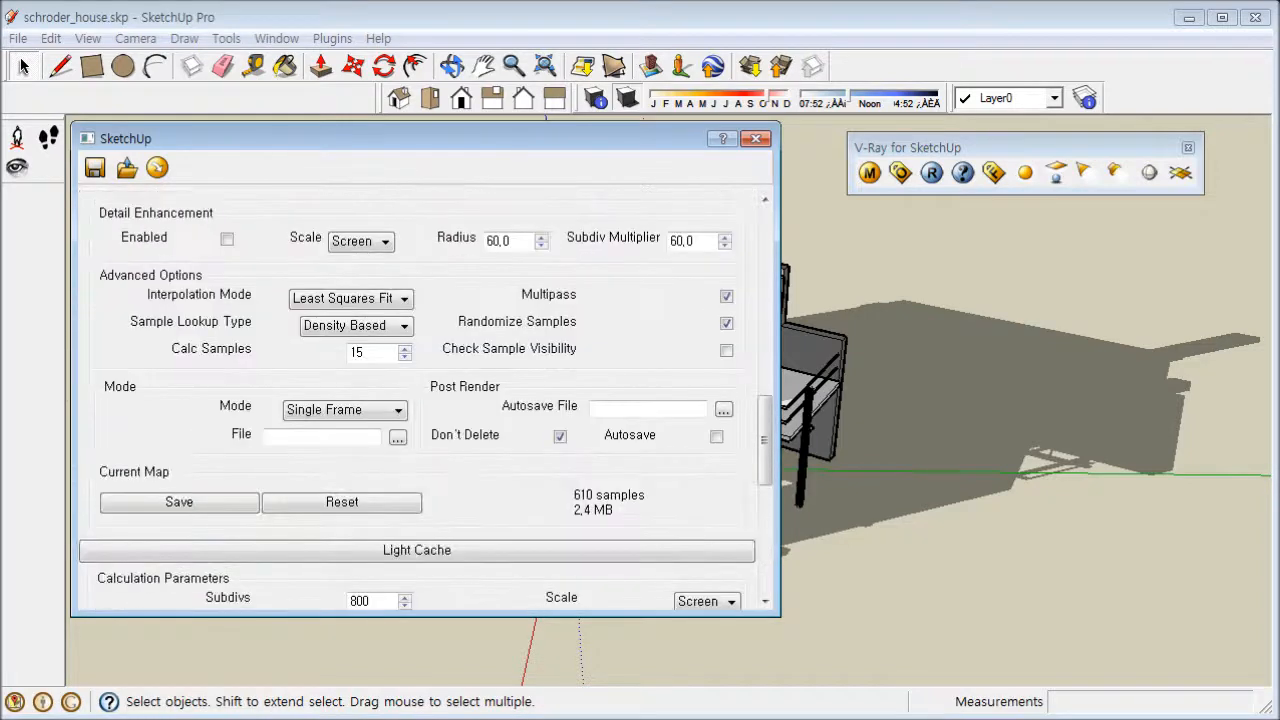
Keep the physical camera type as Still Camera and set its shutter speed to 450
scroll(456, 349, up, 10)
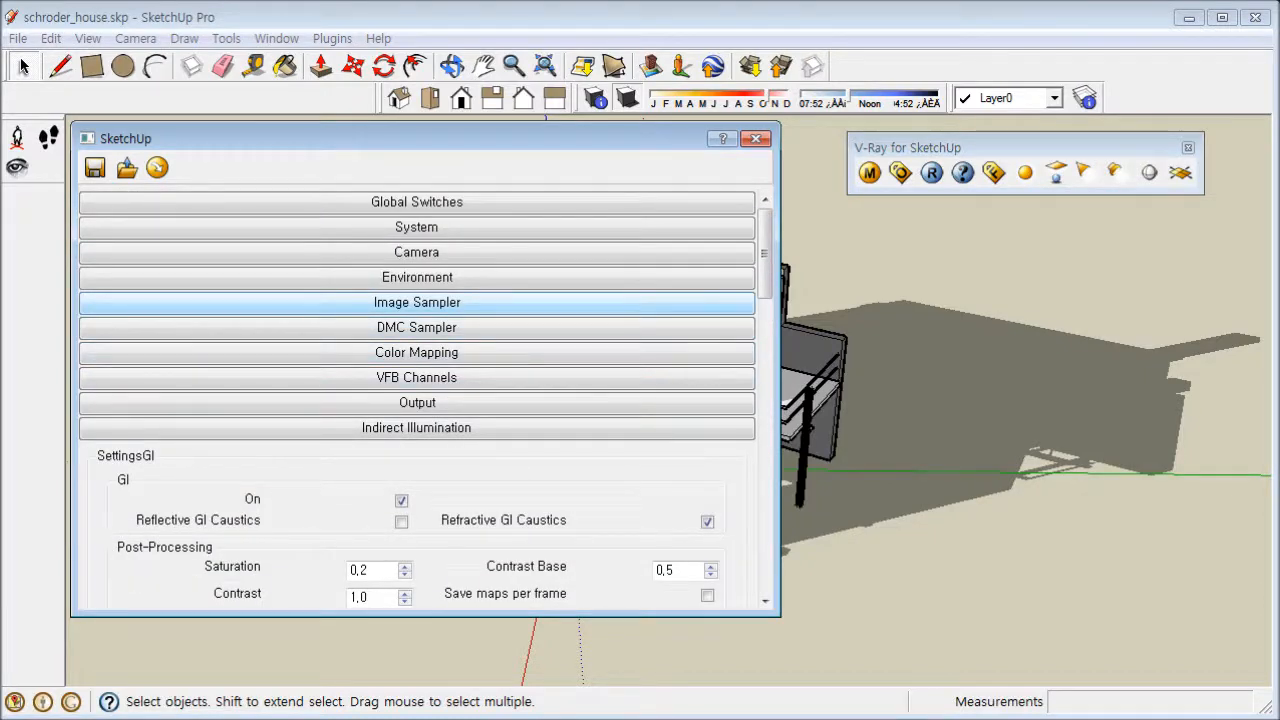
click(416, 252)
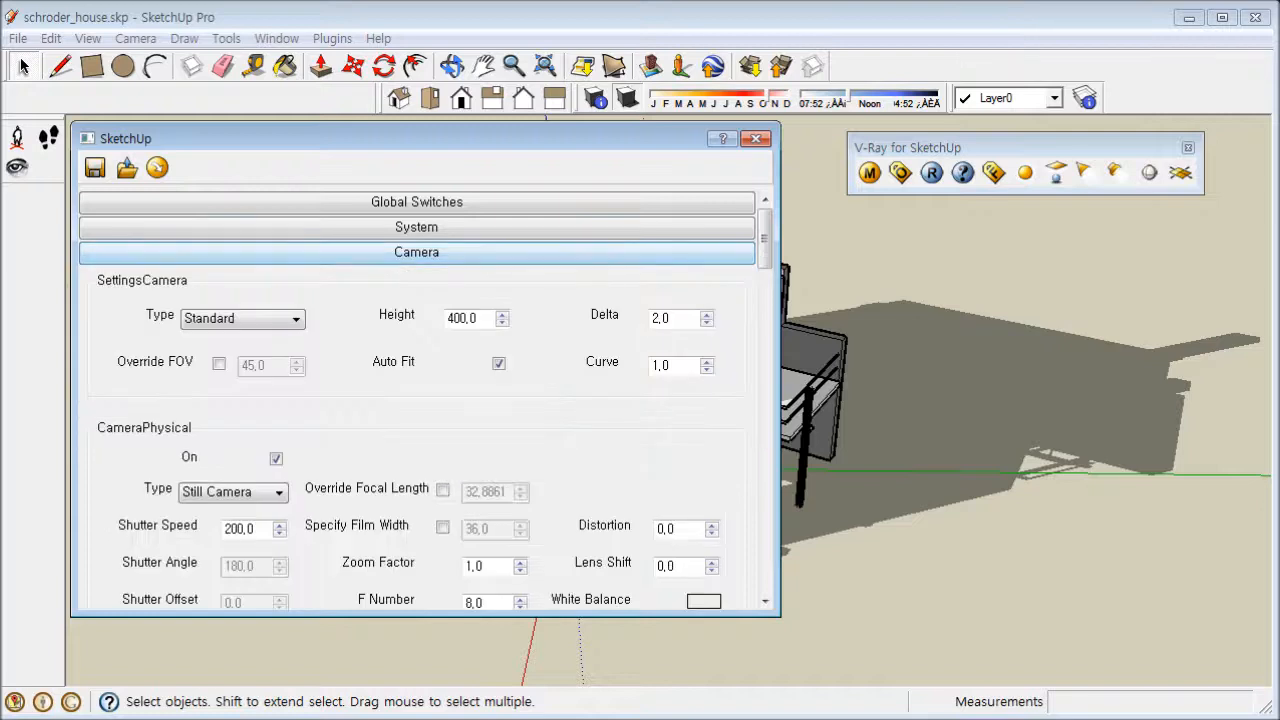
scroll(417, 396, down, 1)
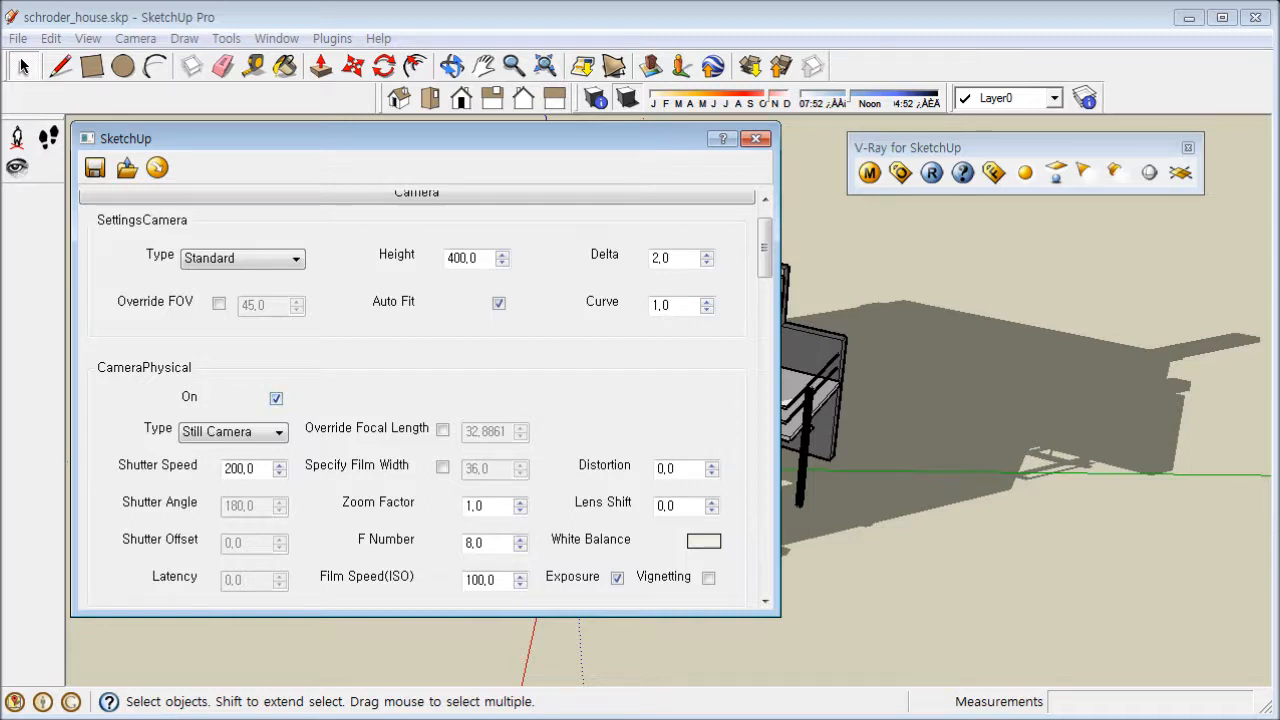
drag(420, 139, 423, 141)
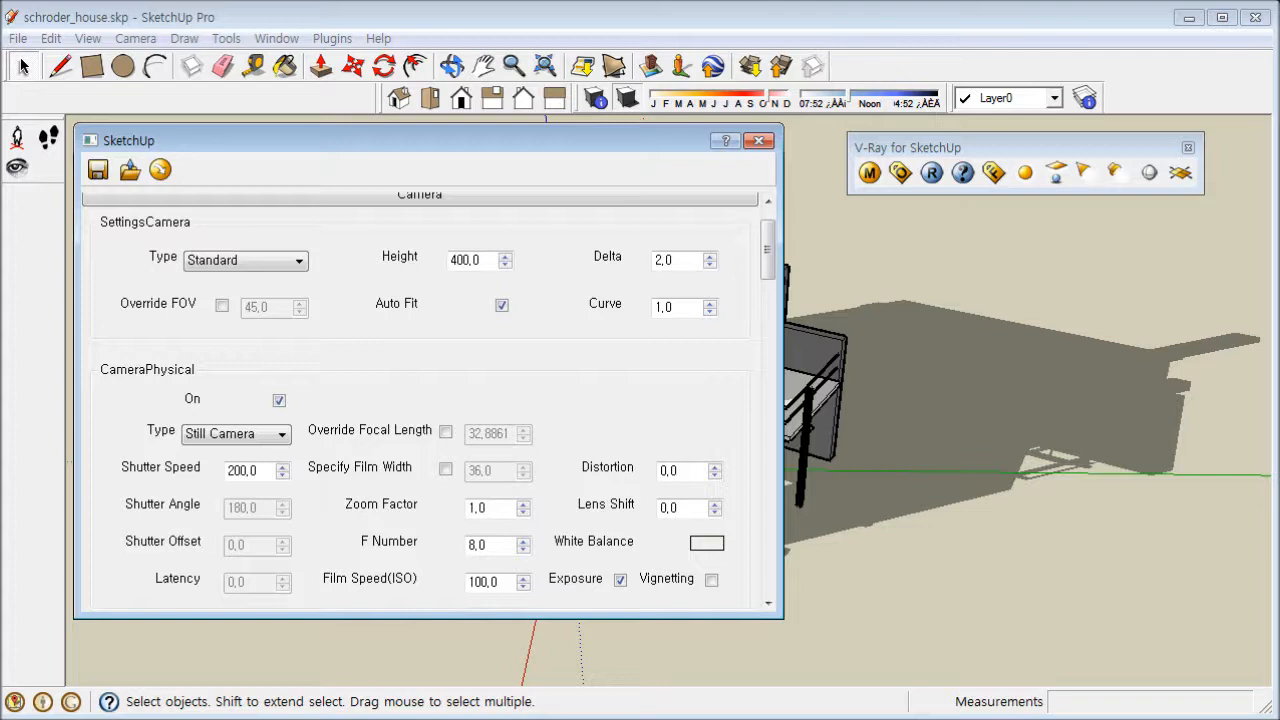
drag(420, 140, 441, 155)
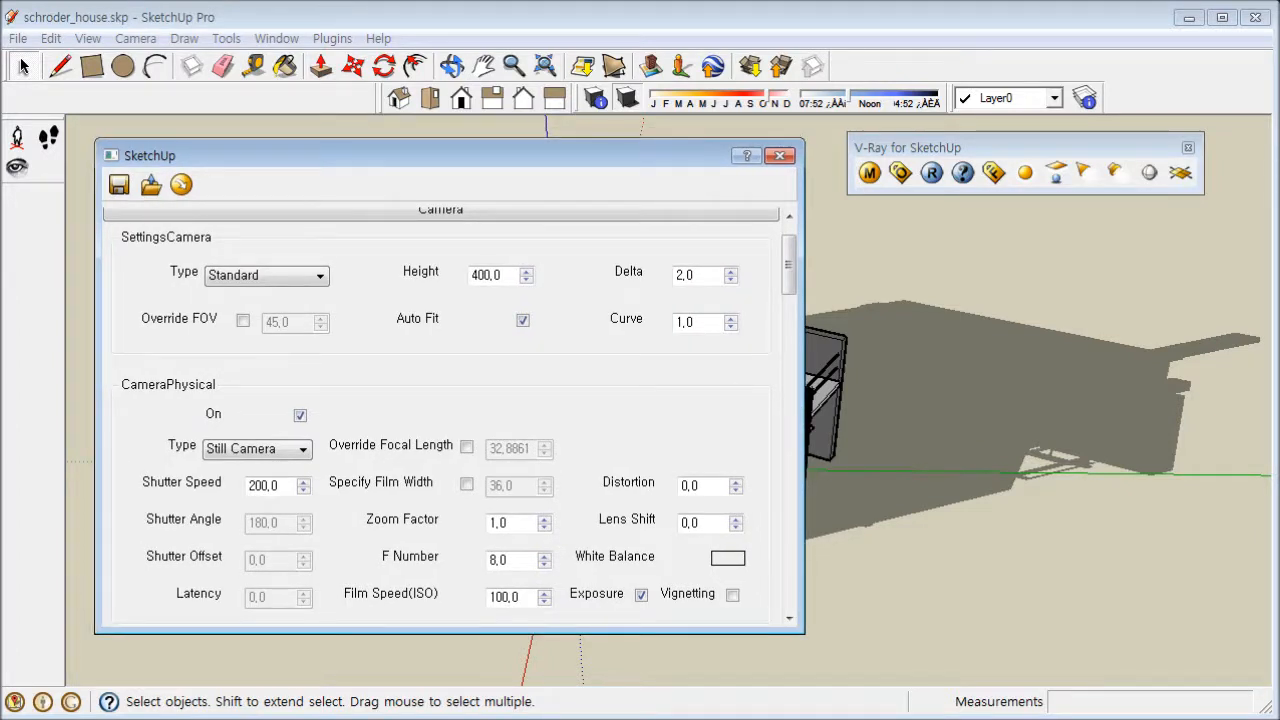
click(257, 449)
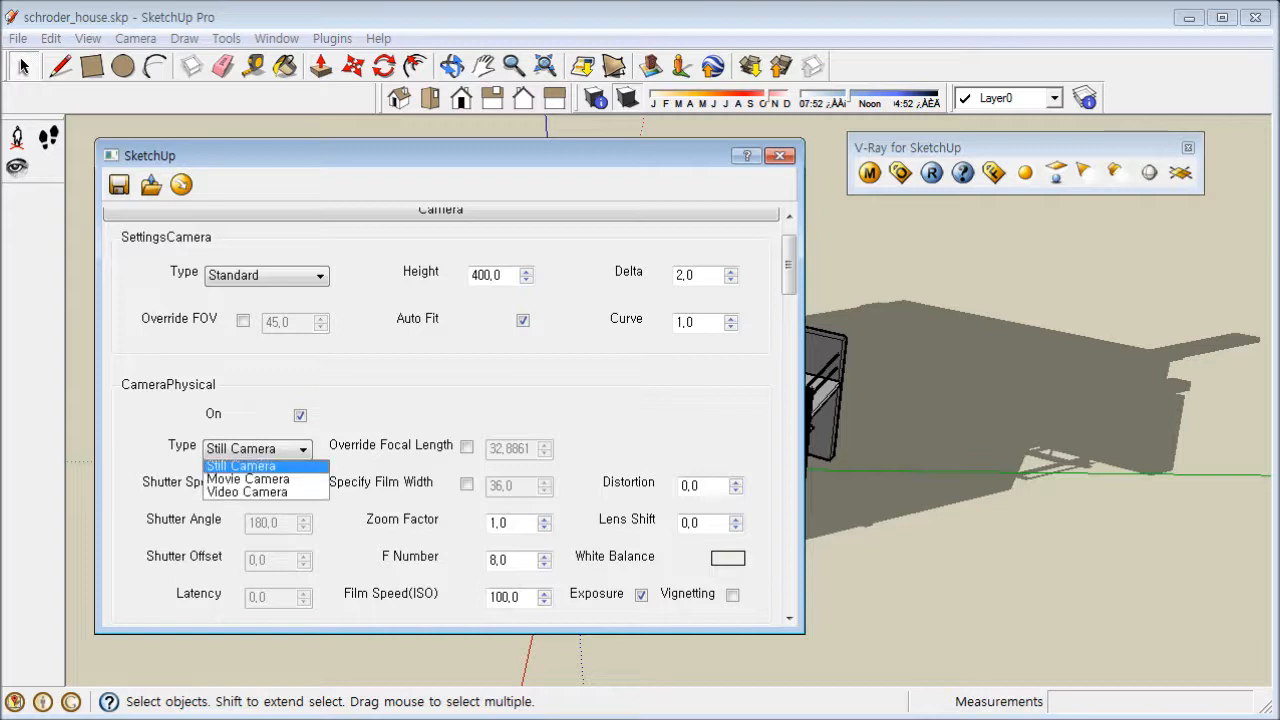
click(241, 464)
mouse_move(248, 486)
mouse_down()
mouse_move(280, 486)
mouse_move(268, 486)
mouse_up()
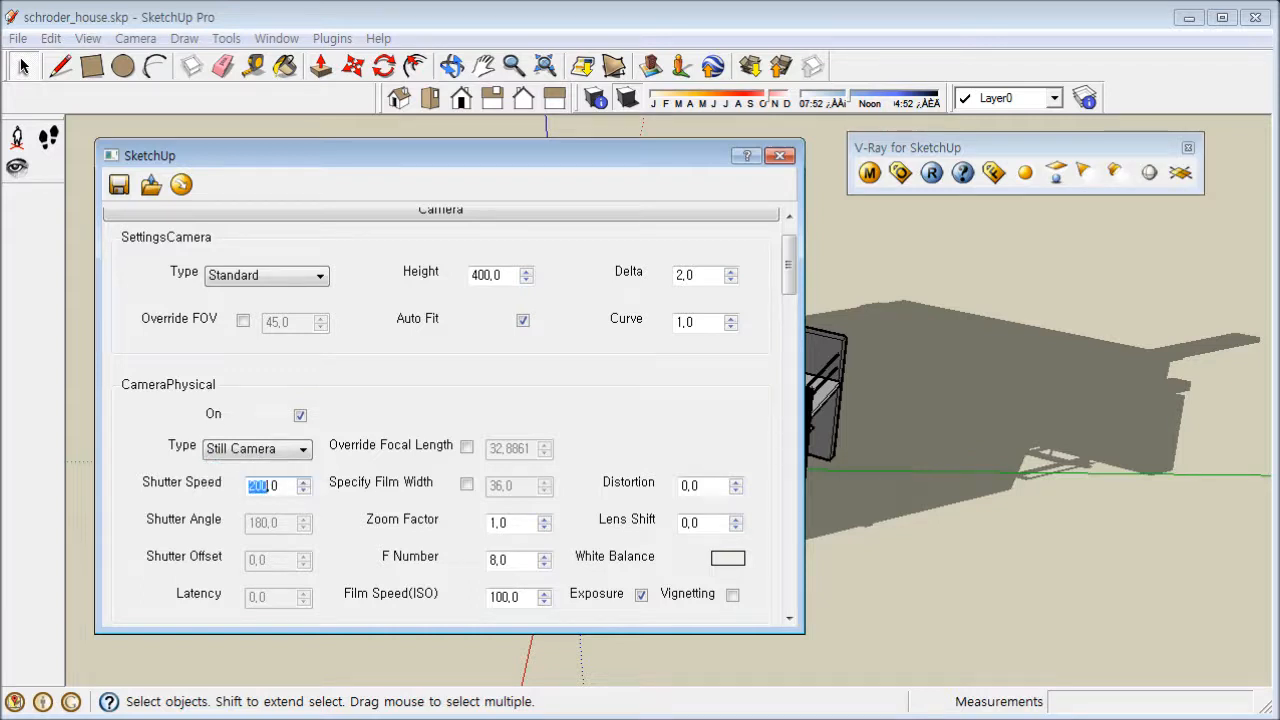
text(450)
key(ctrl+a)
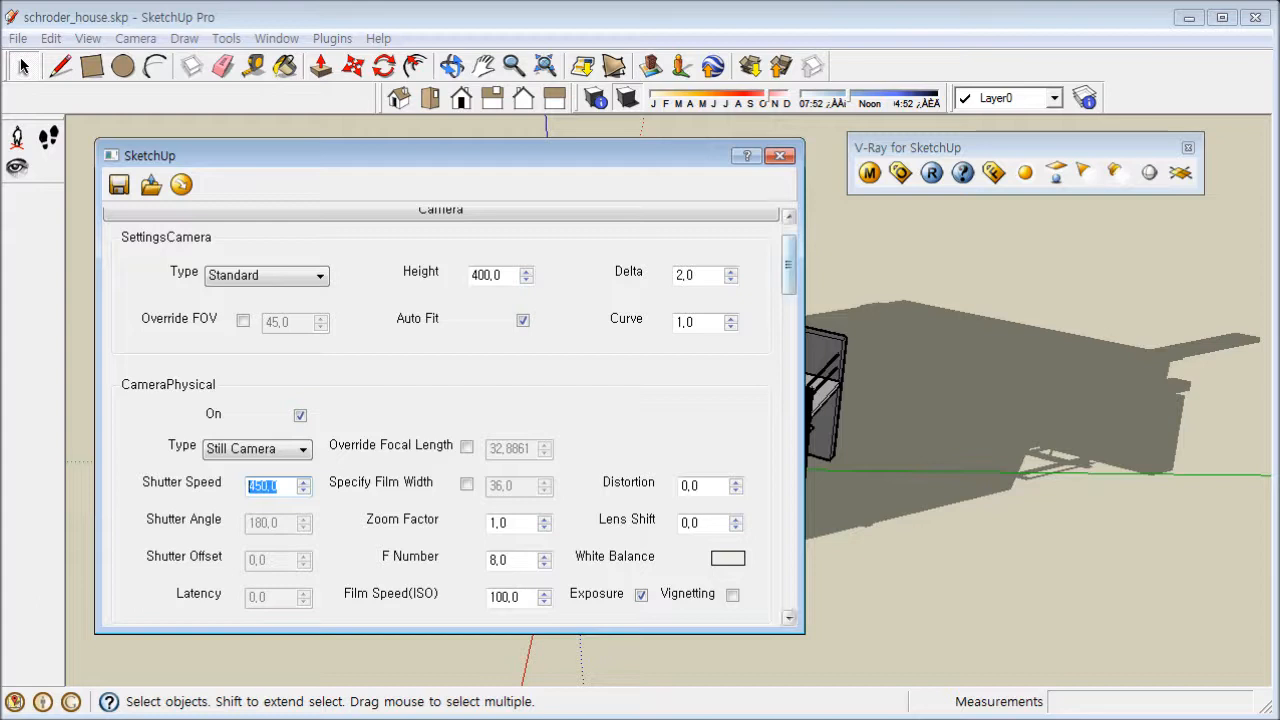
Enable vignetting for the physical camera and set its white balance to pale cyan (RGB 222, 255, 247)
drag(789, 265, 789, 276)
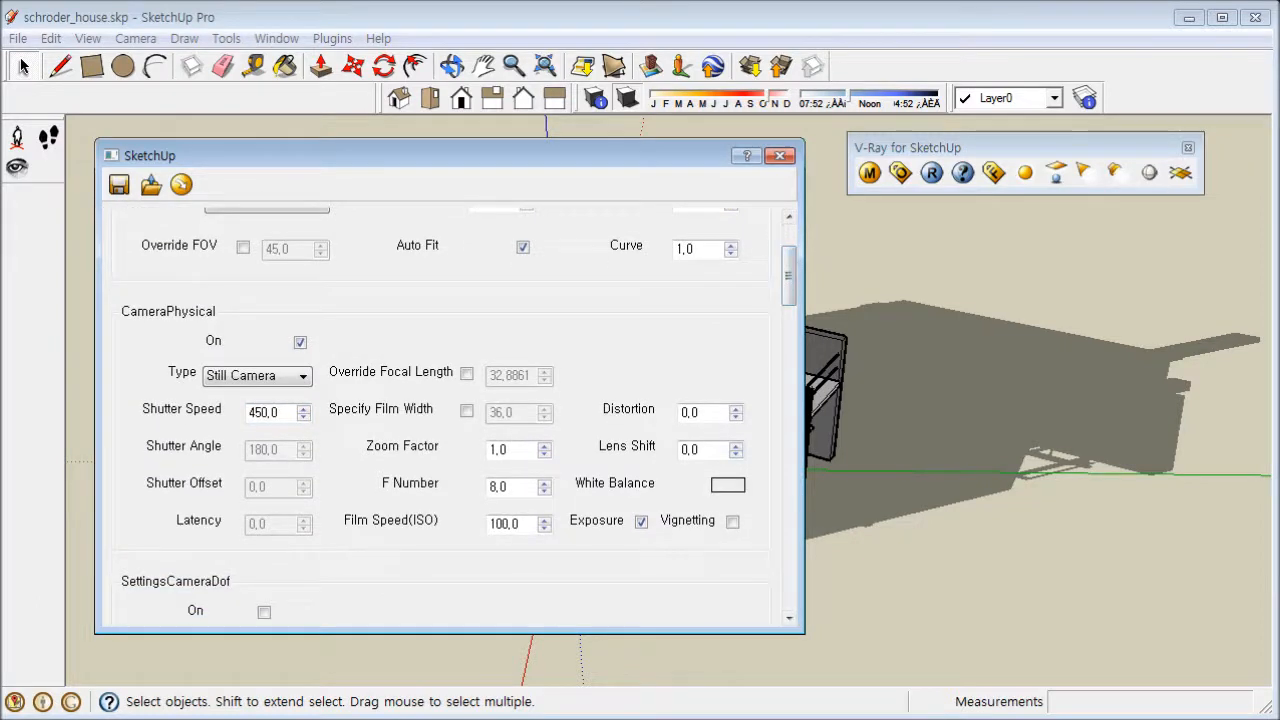
click(733, 522)
scroll(440, 415, down, 3)
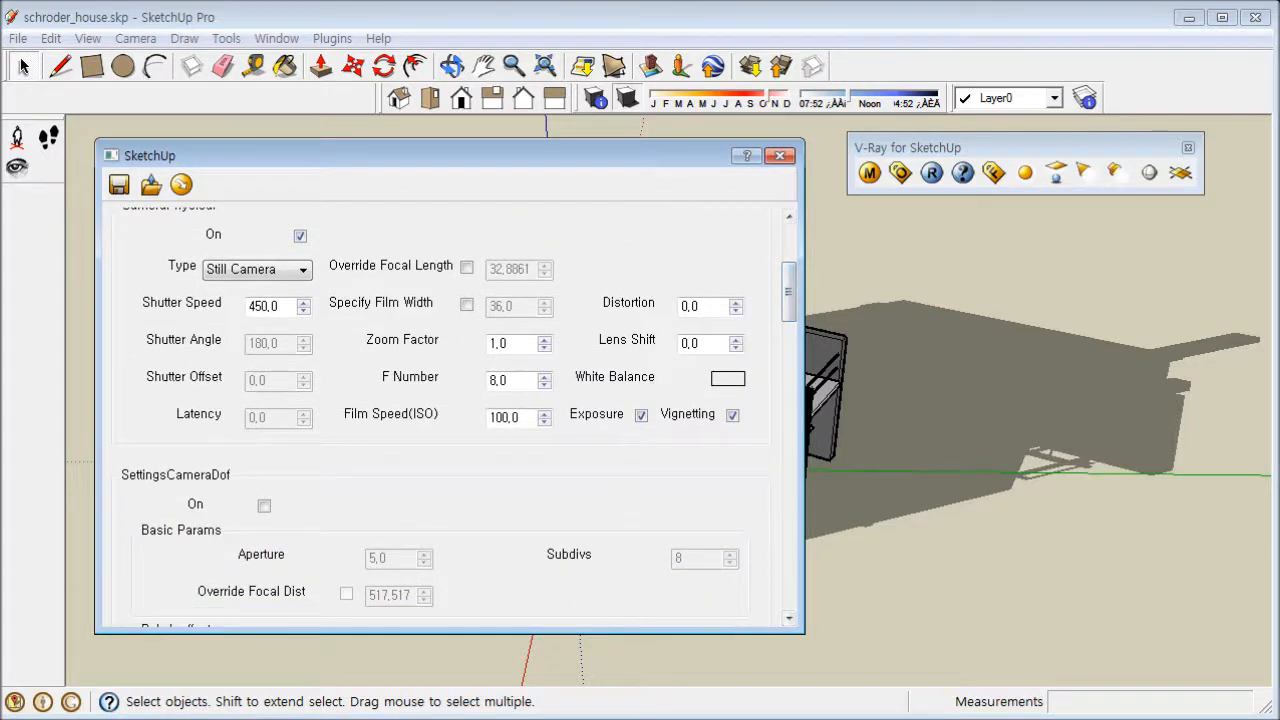
click(728, 379)
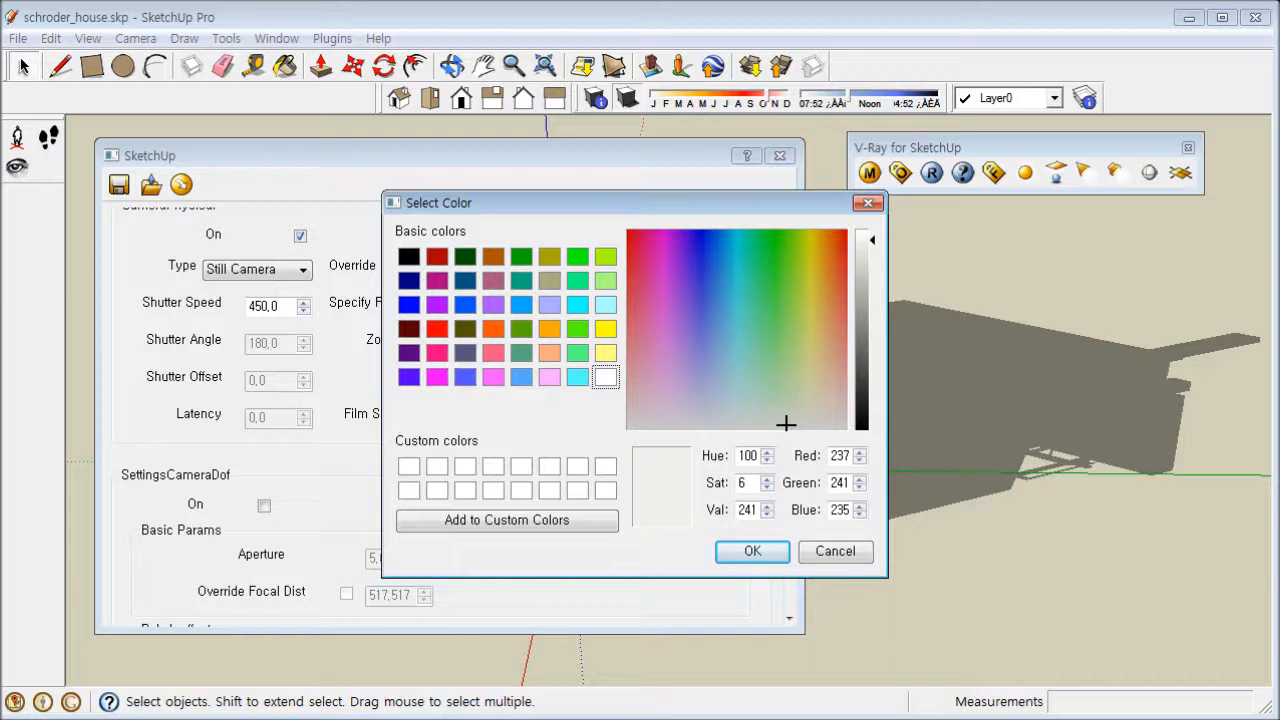
click(606, 305)
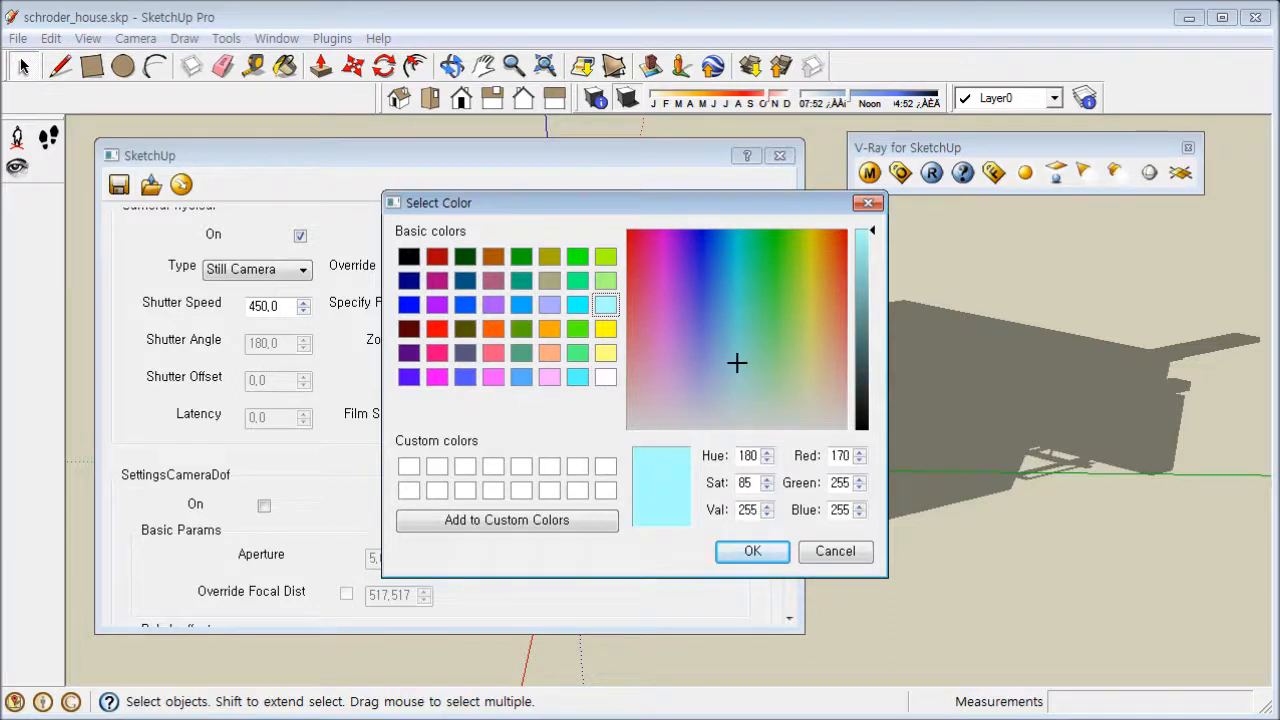
drag(737, 362, 746, 403)
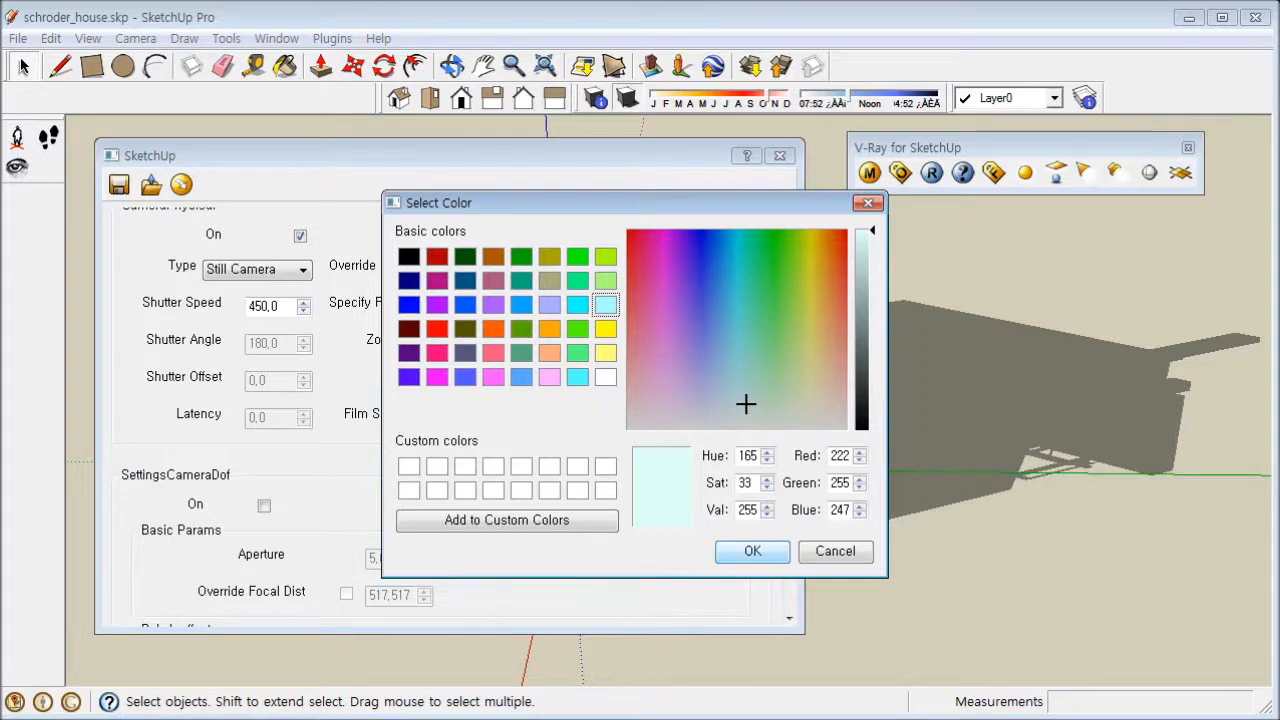
click(753, 552)
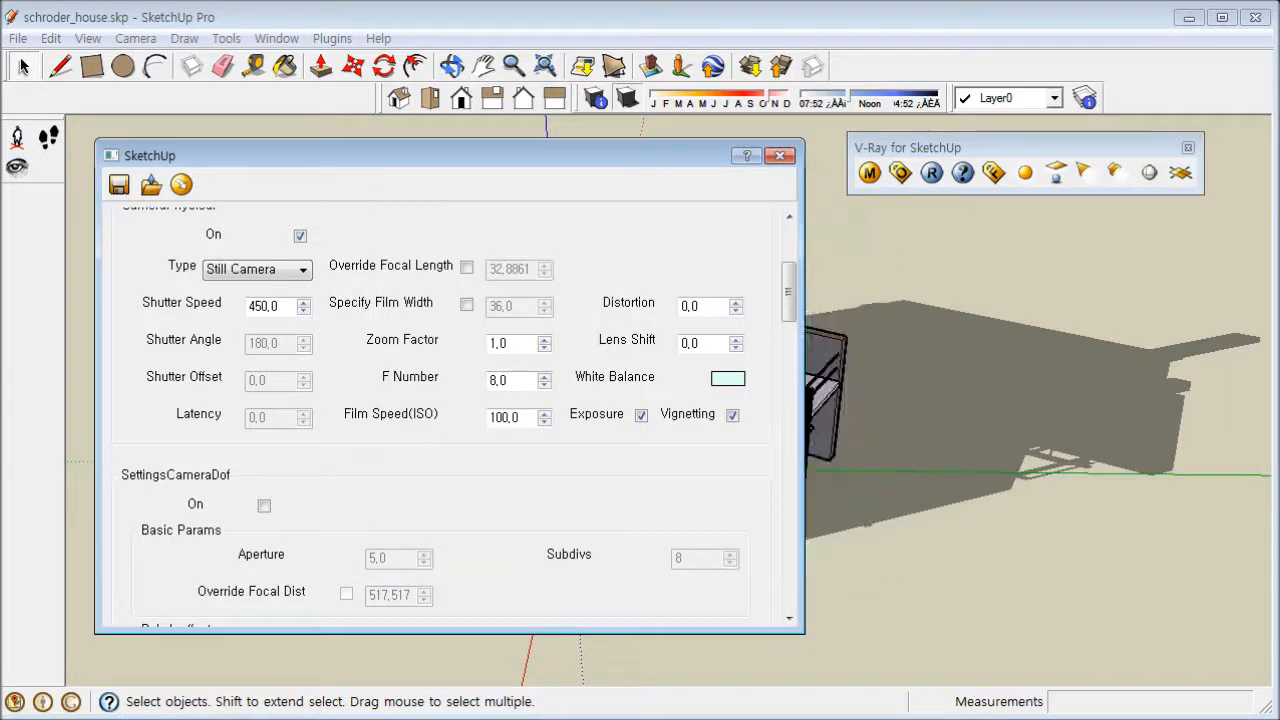
Expand the Environment settings and set the SunLight Turbidity to 2.3 in the BG Color's TexSky texture
drag(450, 155, 435, 152)
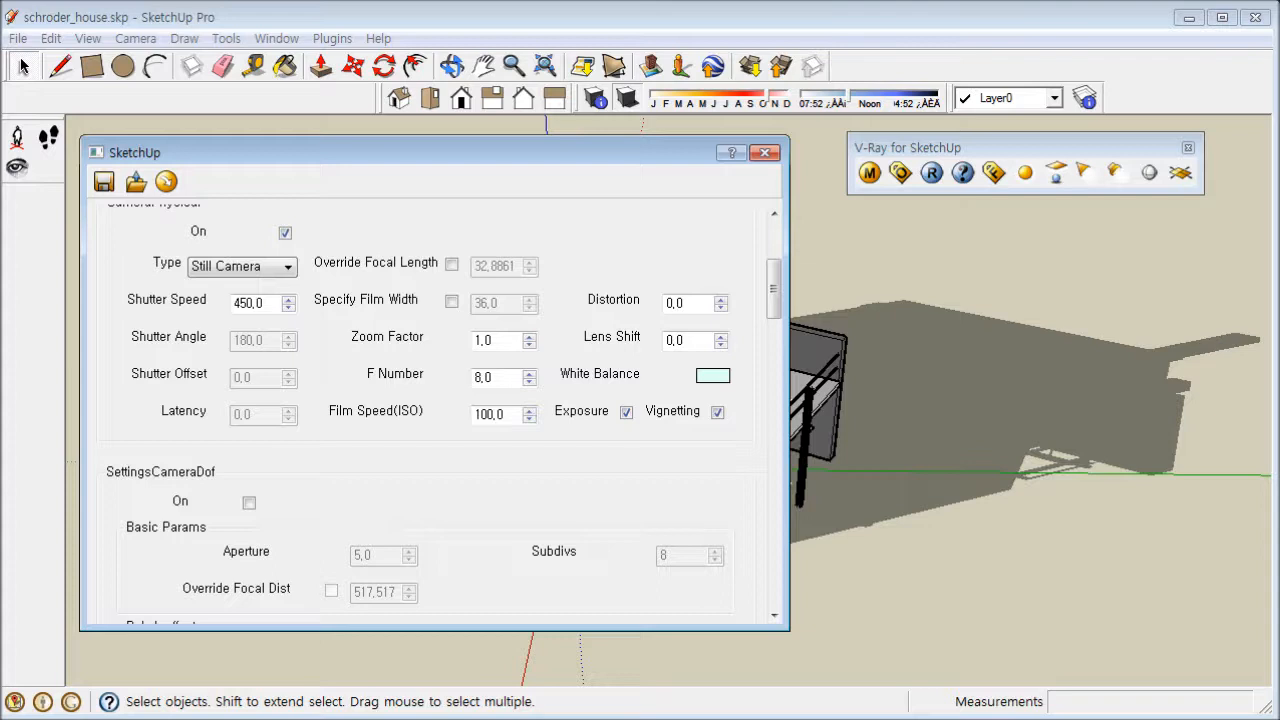
scroll(440, 410, down, 10)
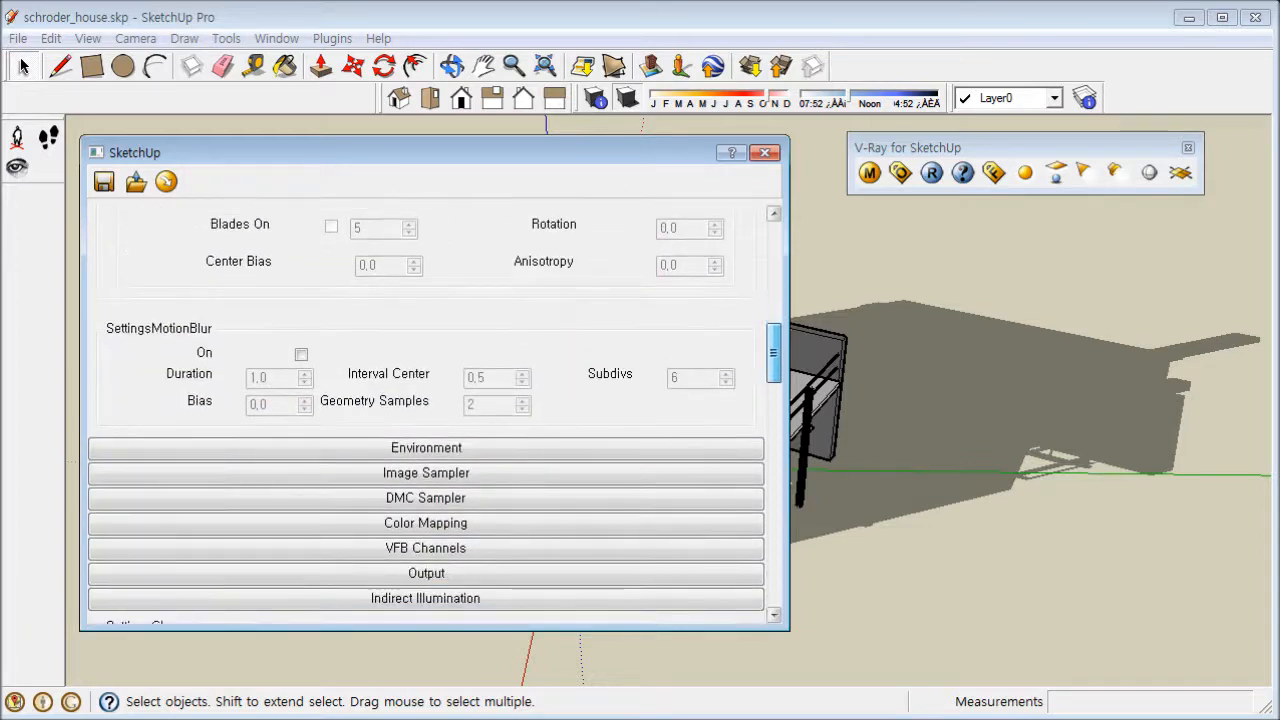
click(426, 447)
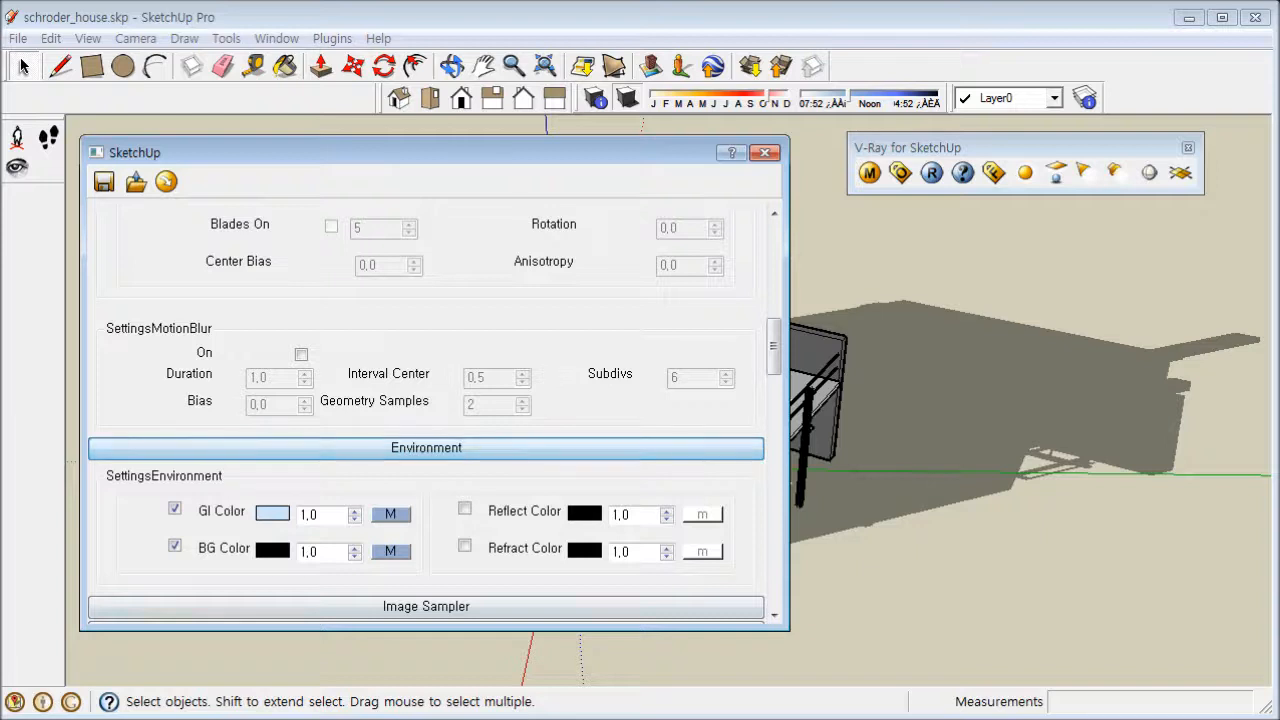
scroll(426, 447, down, 3)
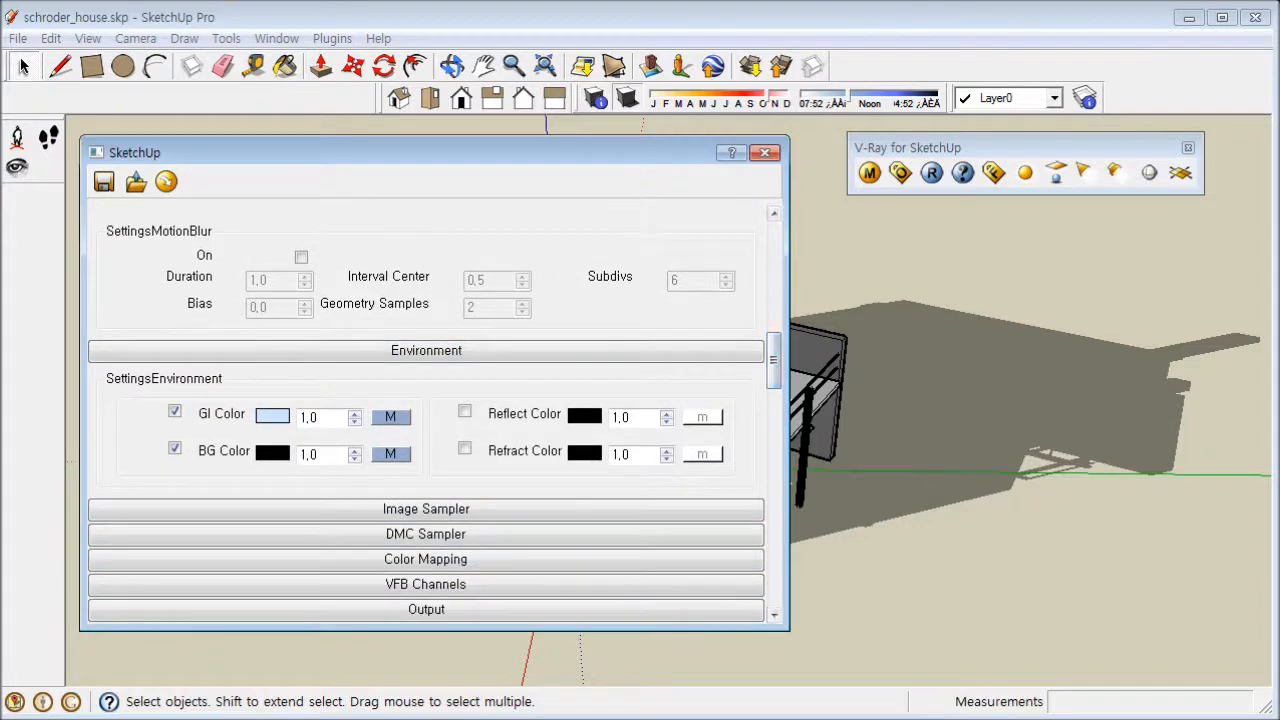
click(391, 454)
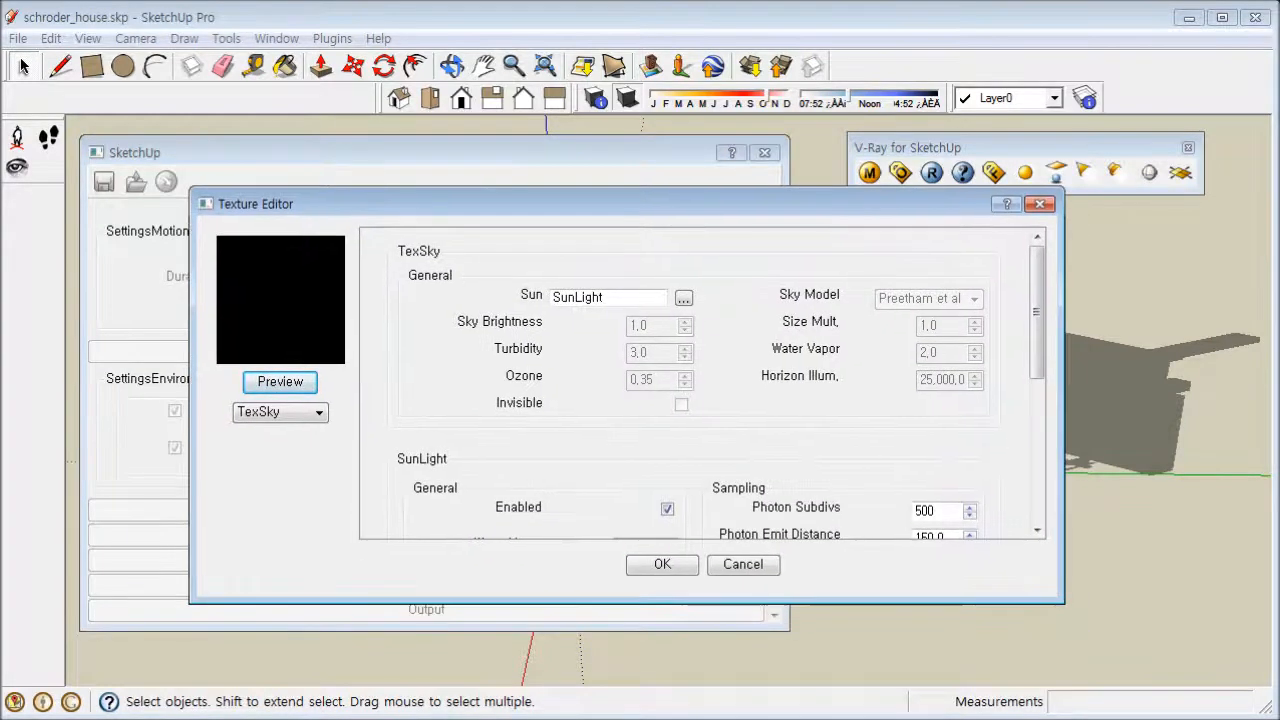
scroll(700, 380, down, 6)
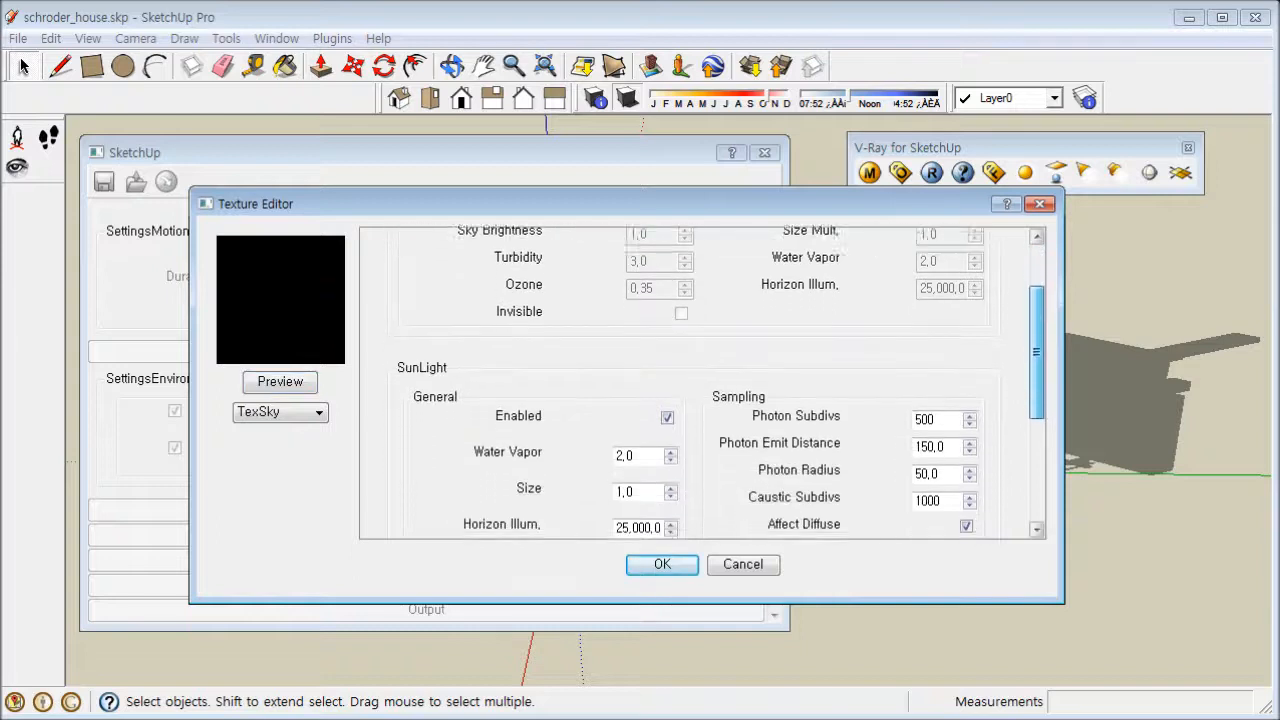
scroll(700, 380, down, 4)
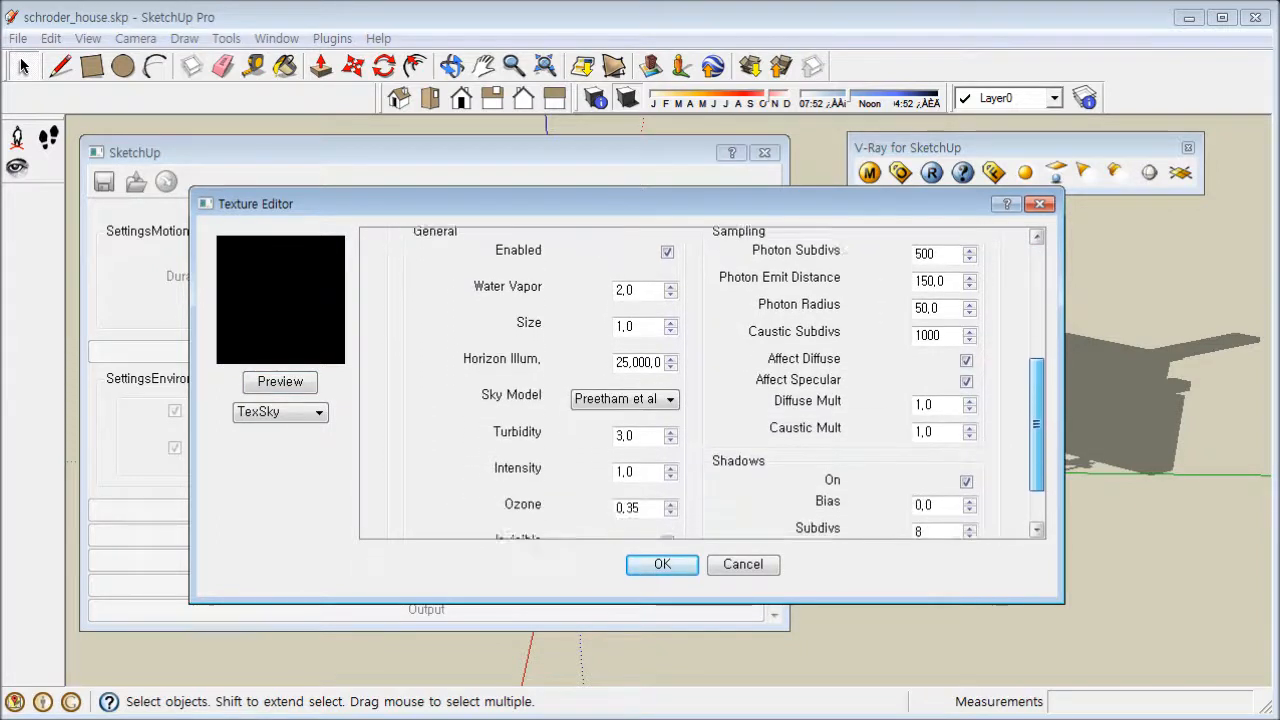
double_click(625, 400)
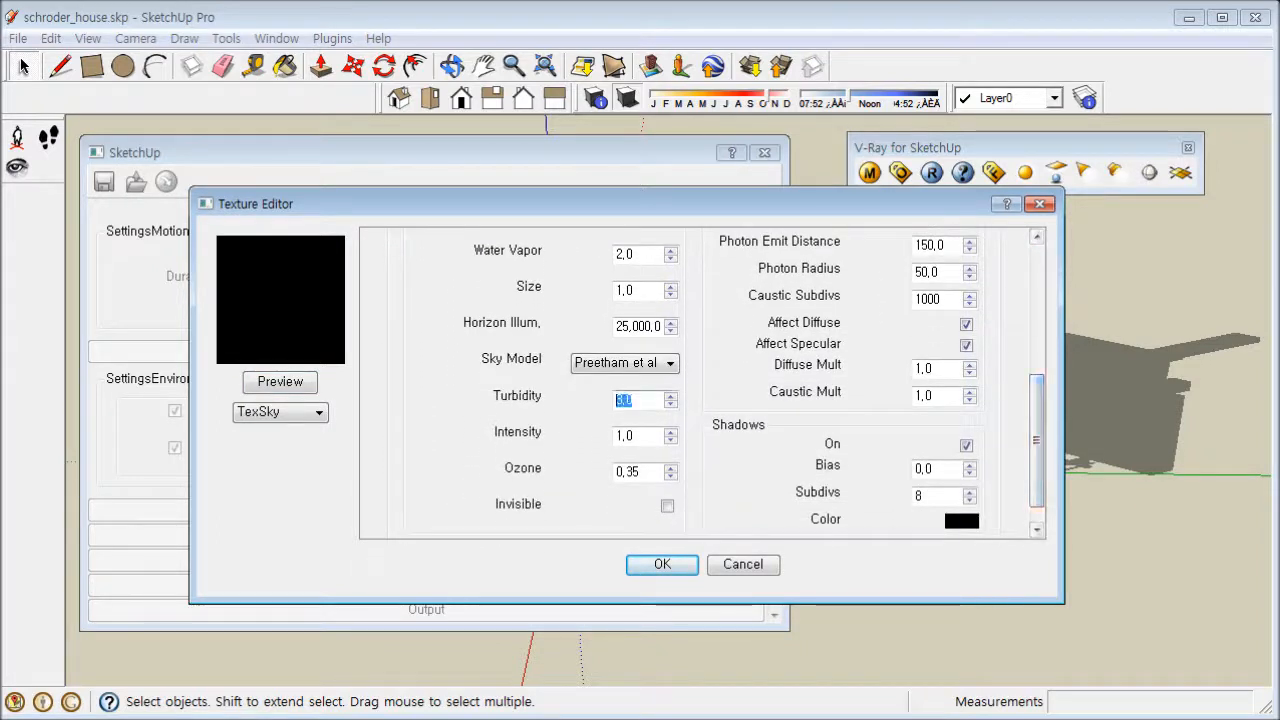
text(2,3)
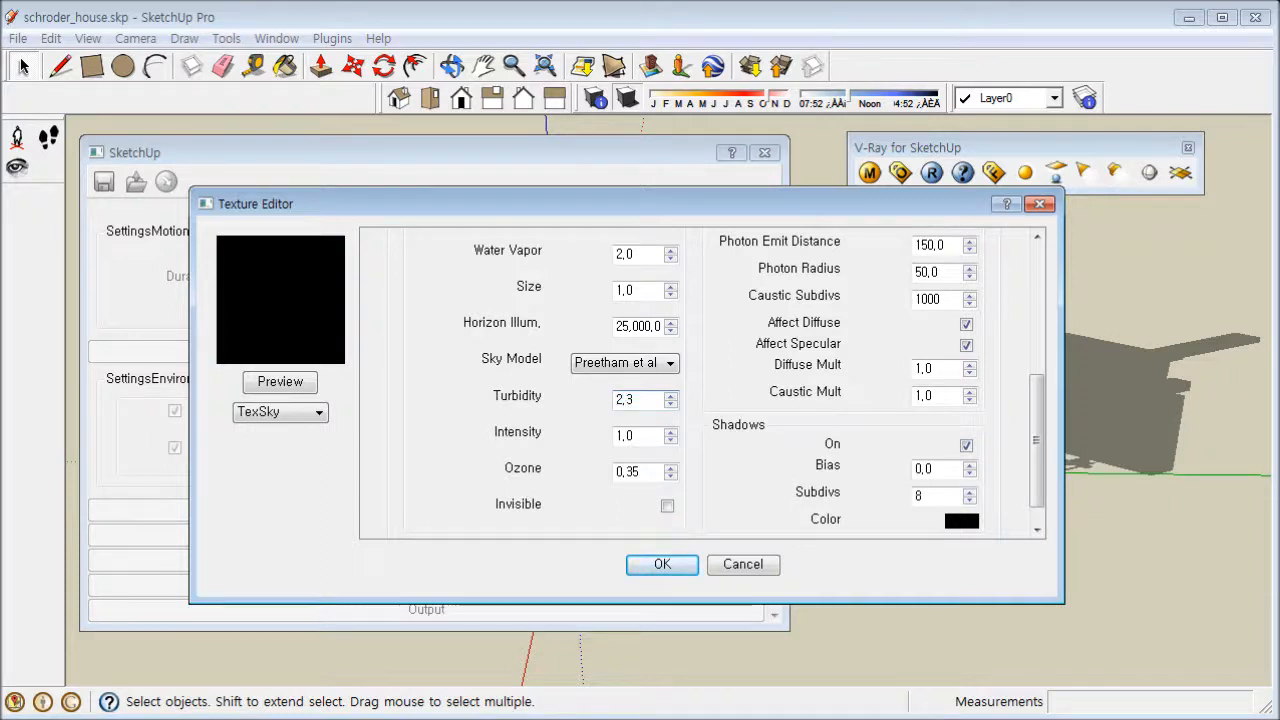
Set the SunLight Ozone to 0.8 and accept the background sky texture changes
double_click(627, 472)
text(0)
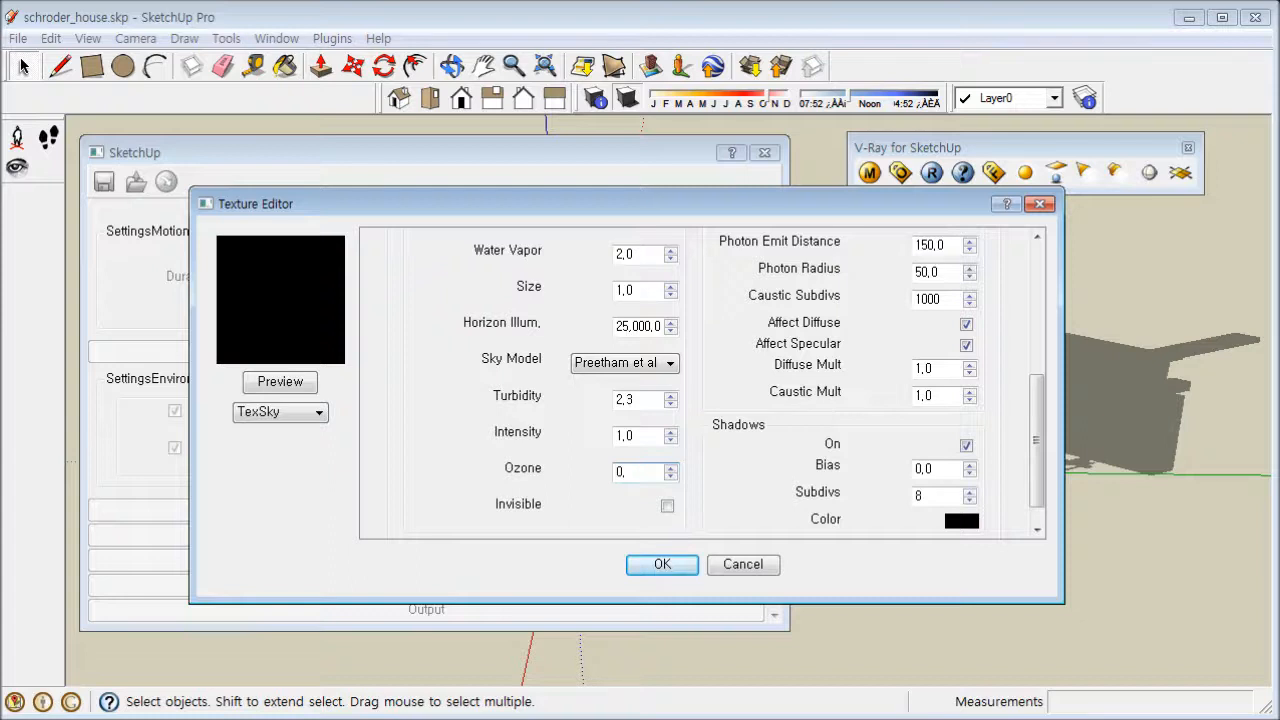
key(Return)
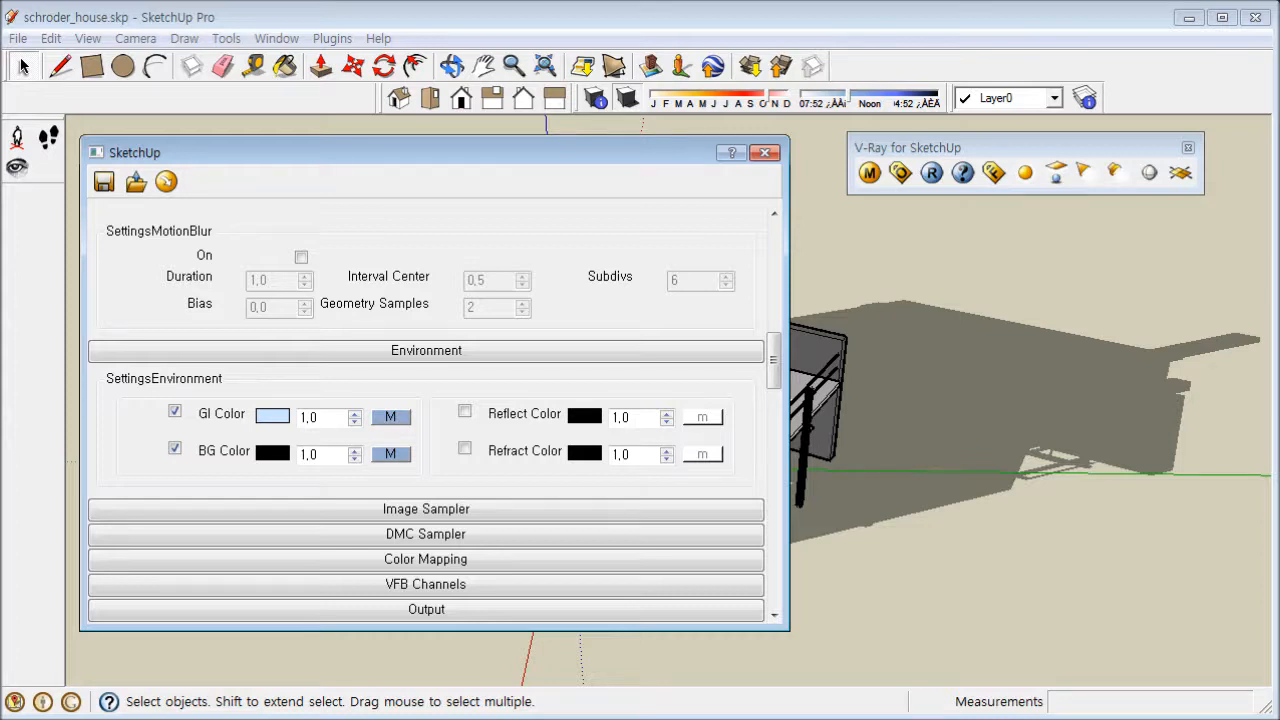
Check the SunLight Turbidity and Ozone values in the GI Color's TexSky texture and close it
click(391, 417)
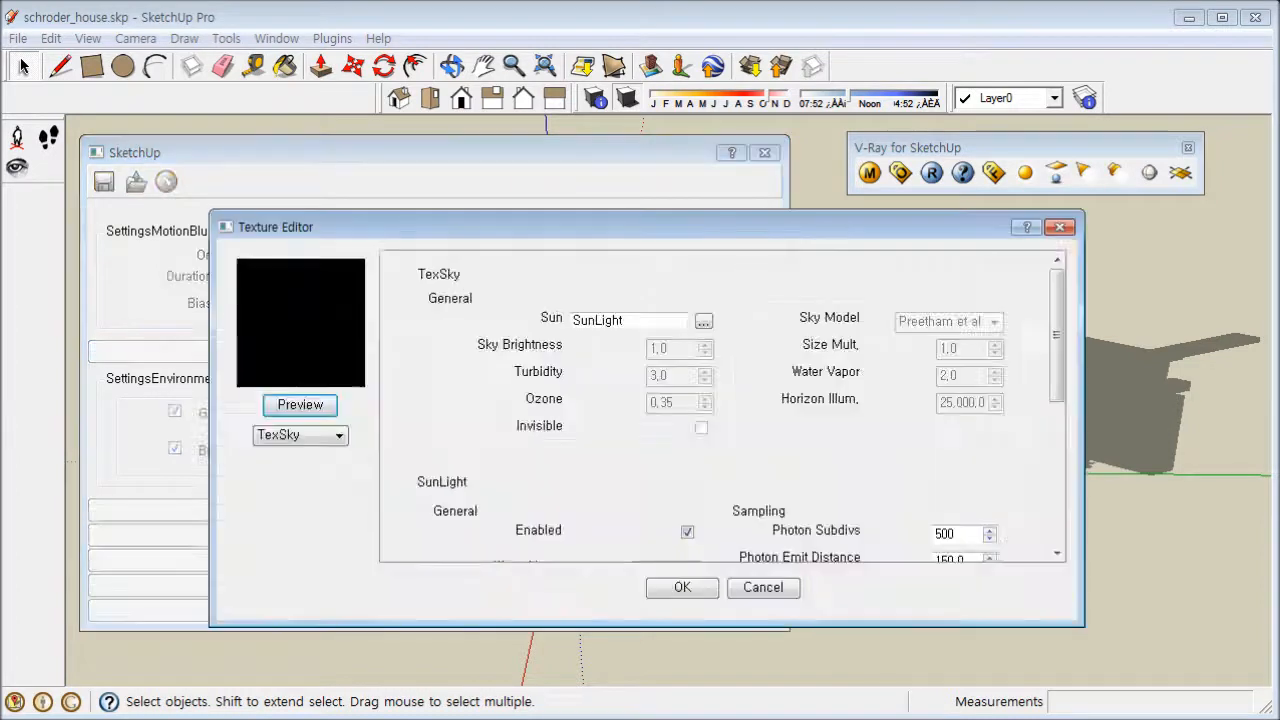
scroll(722, 406, down, 5)
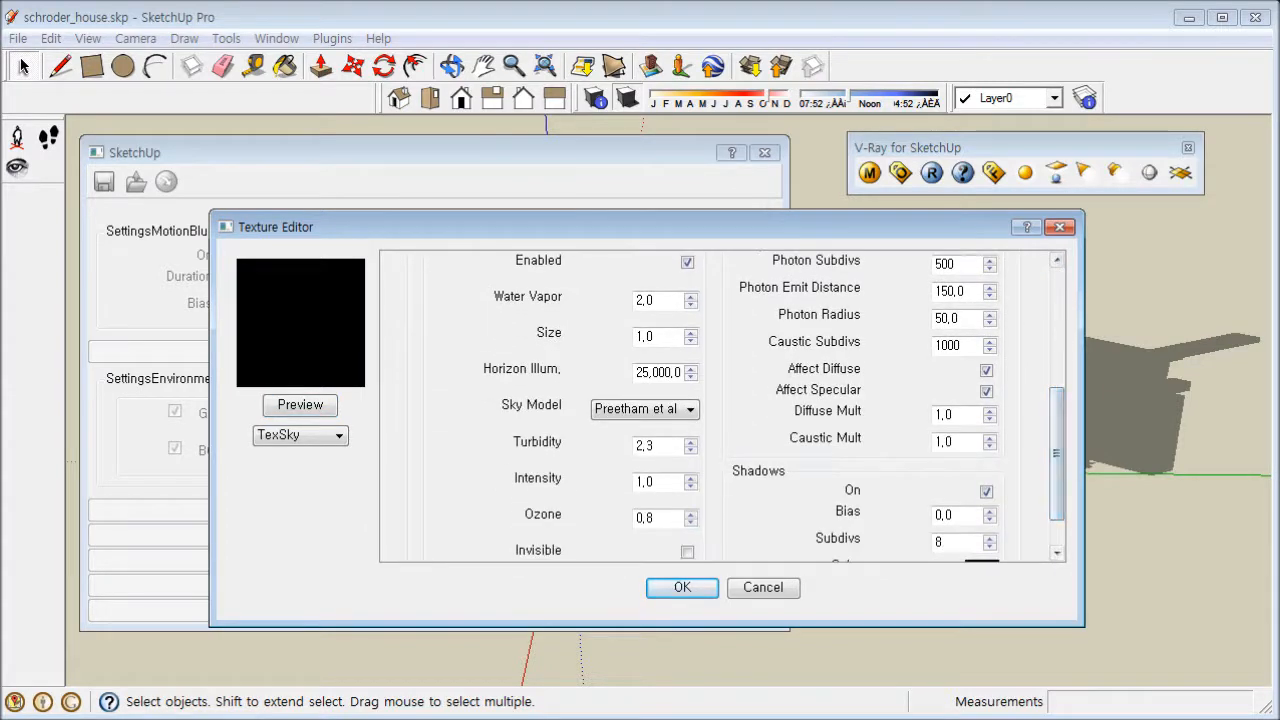
drag(640, 227, 621, 217)
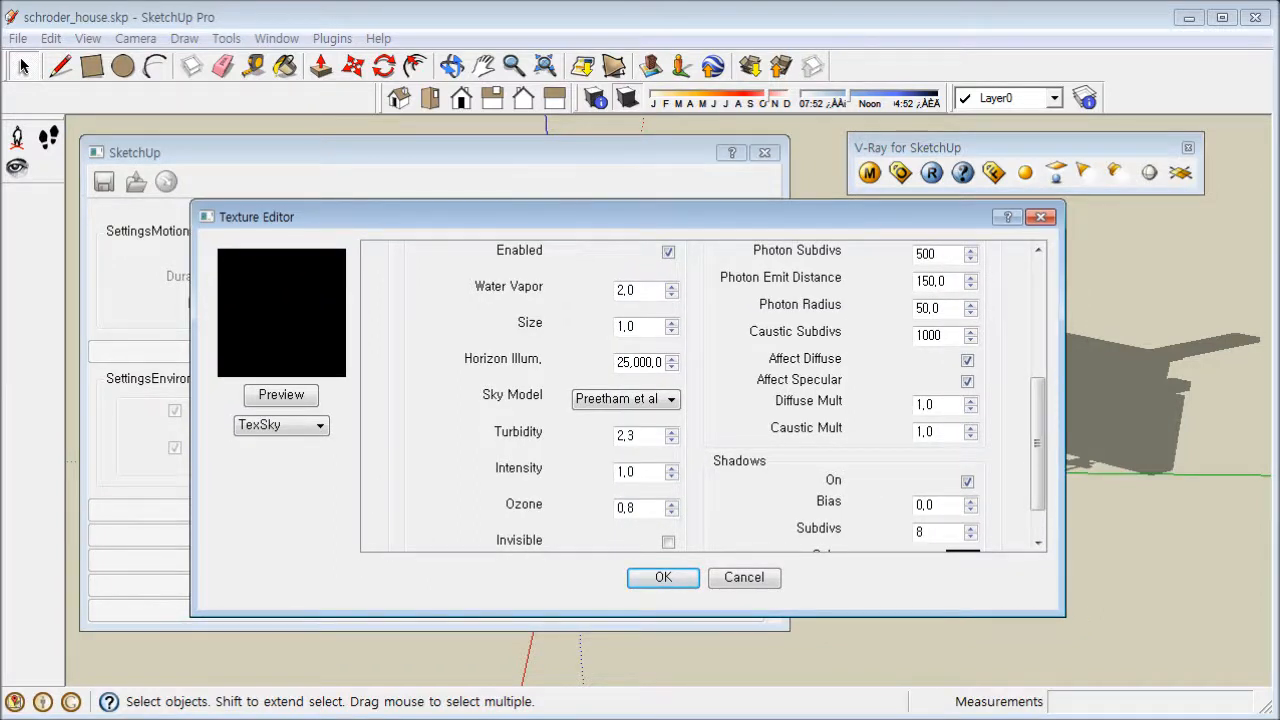
drag(621, 217, 606, 223)
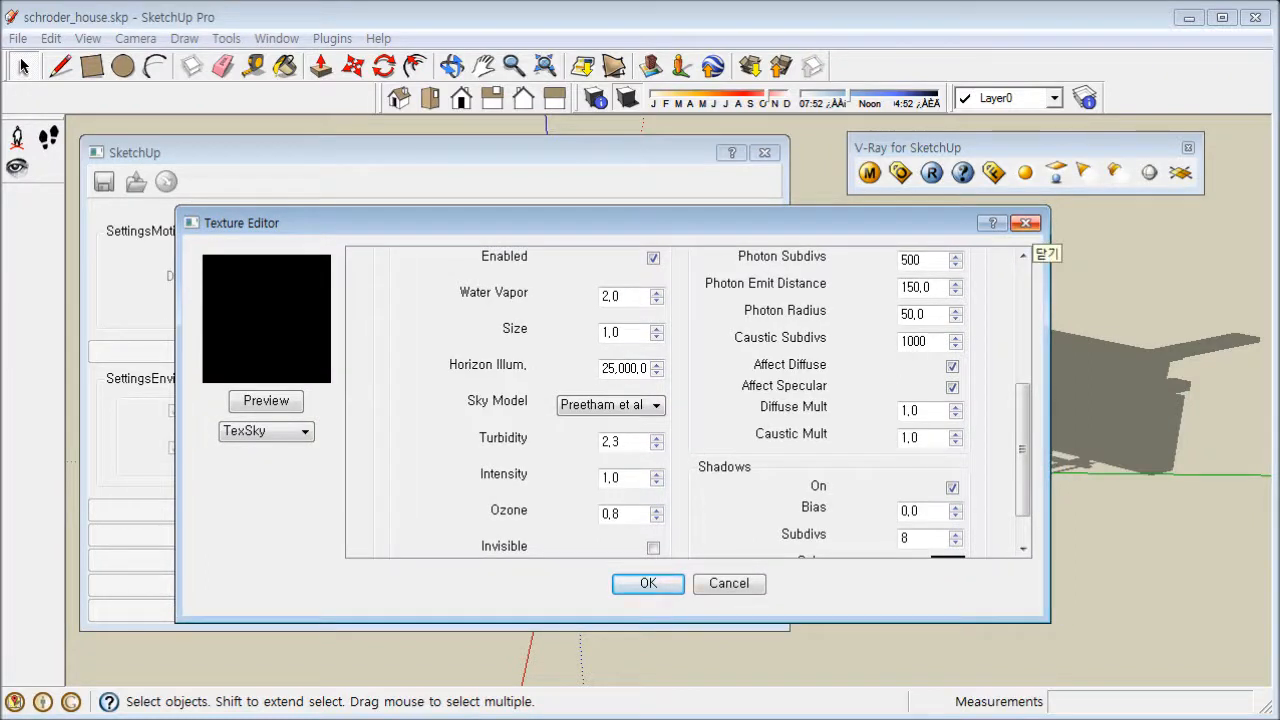
click(1025, 222)
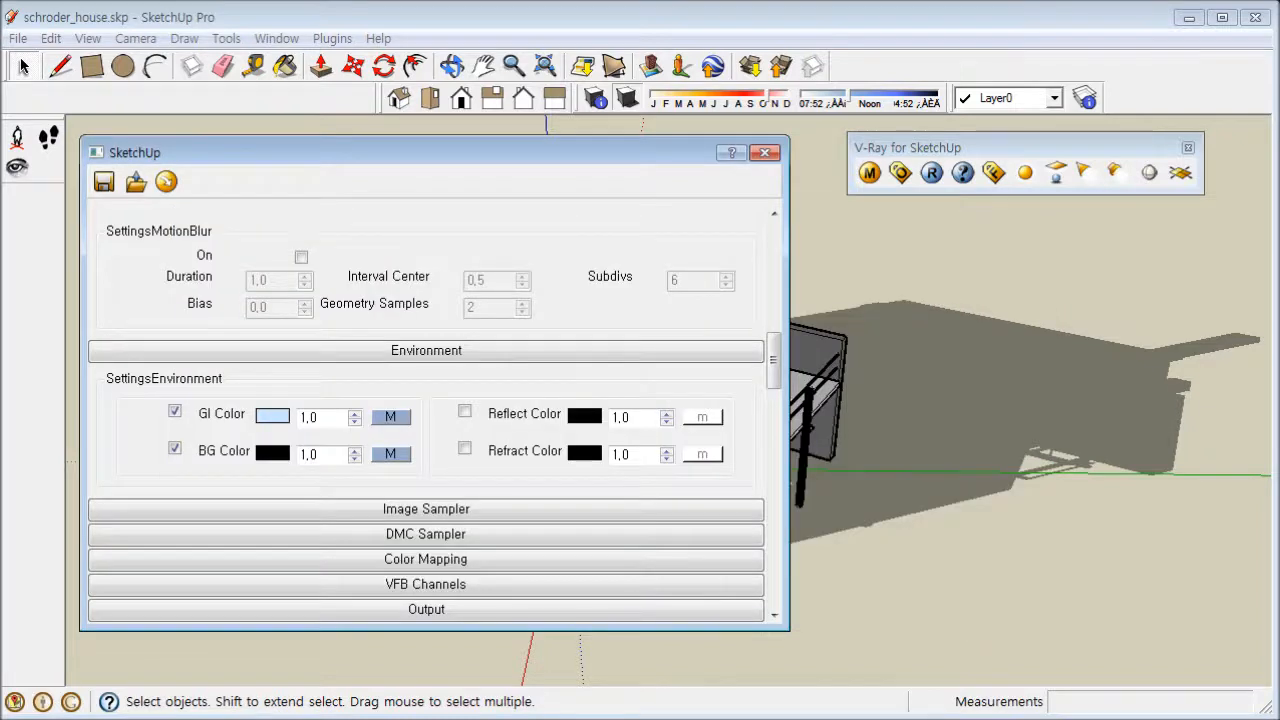
Expand the Color Mapping settings and enable Clamp Output
scroll(430, 410, down, 5)
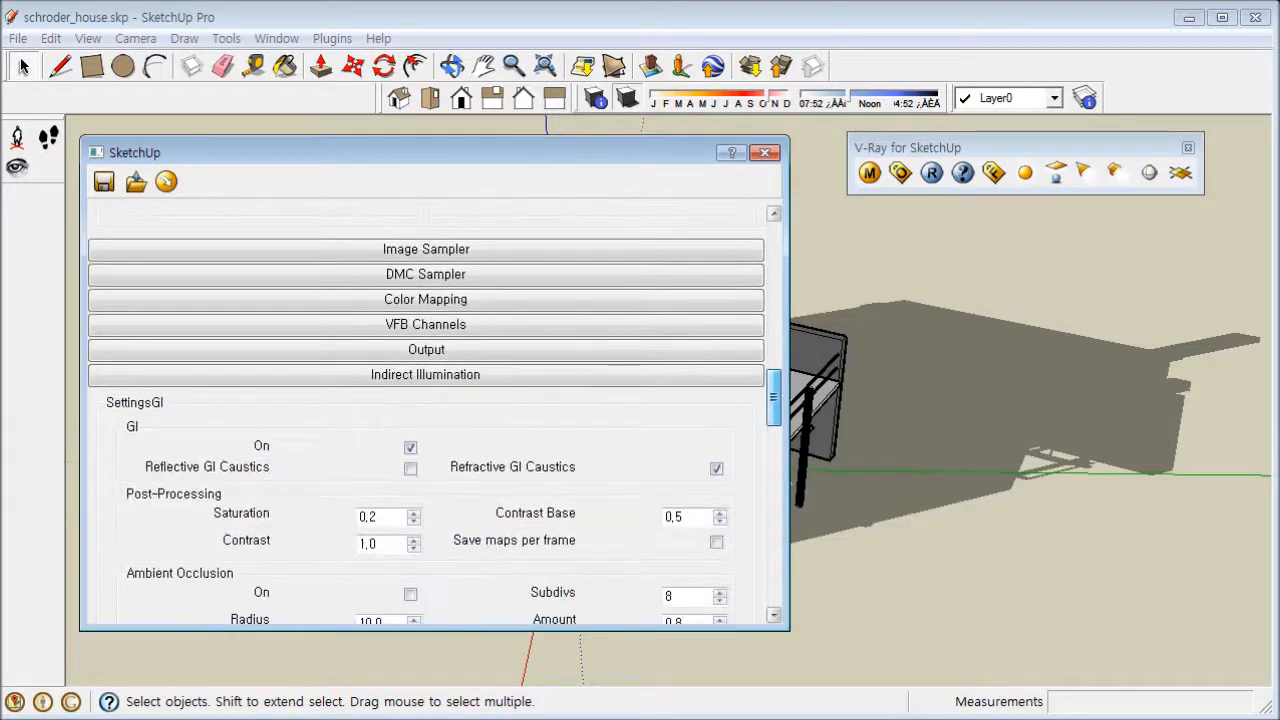
scroll(430, 410, up, 1)
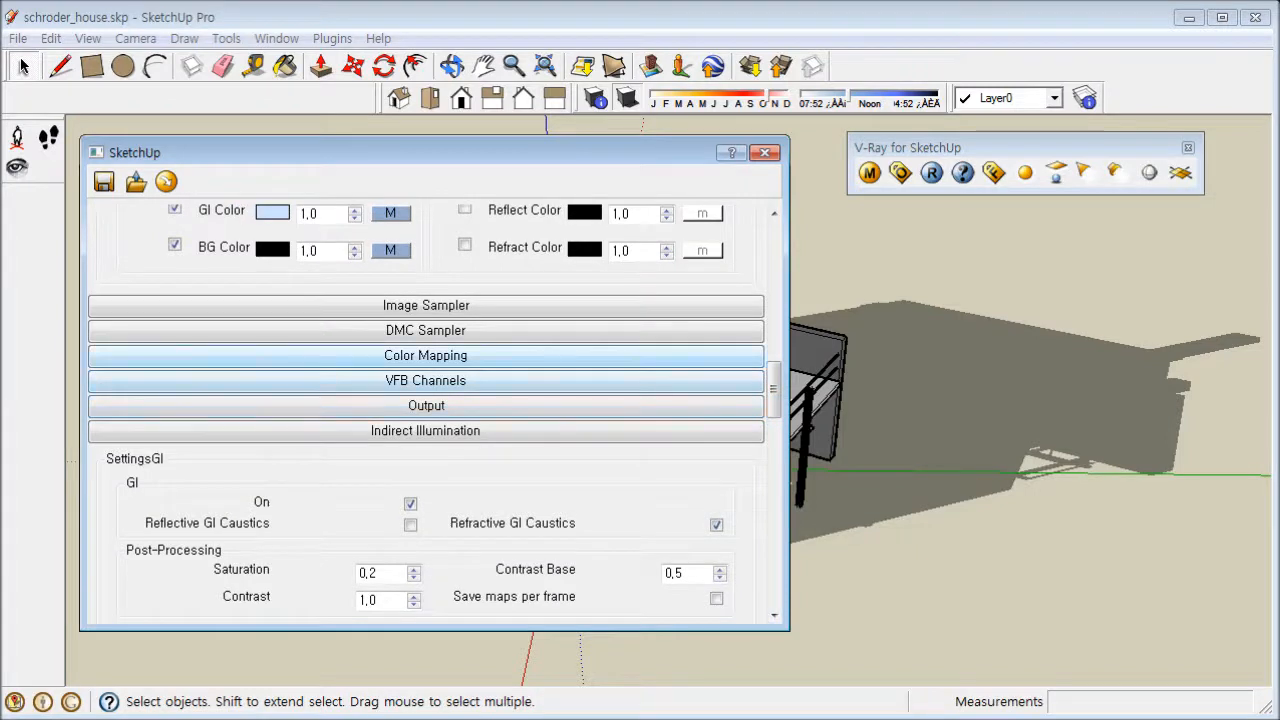
click(425, 355)
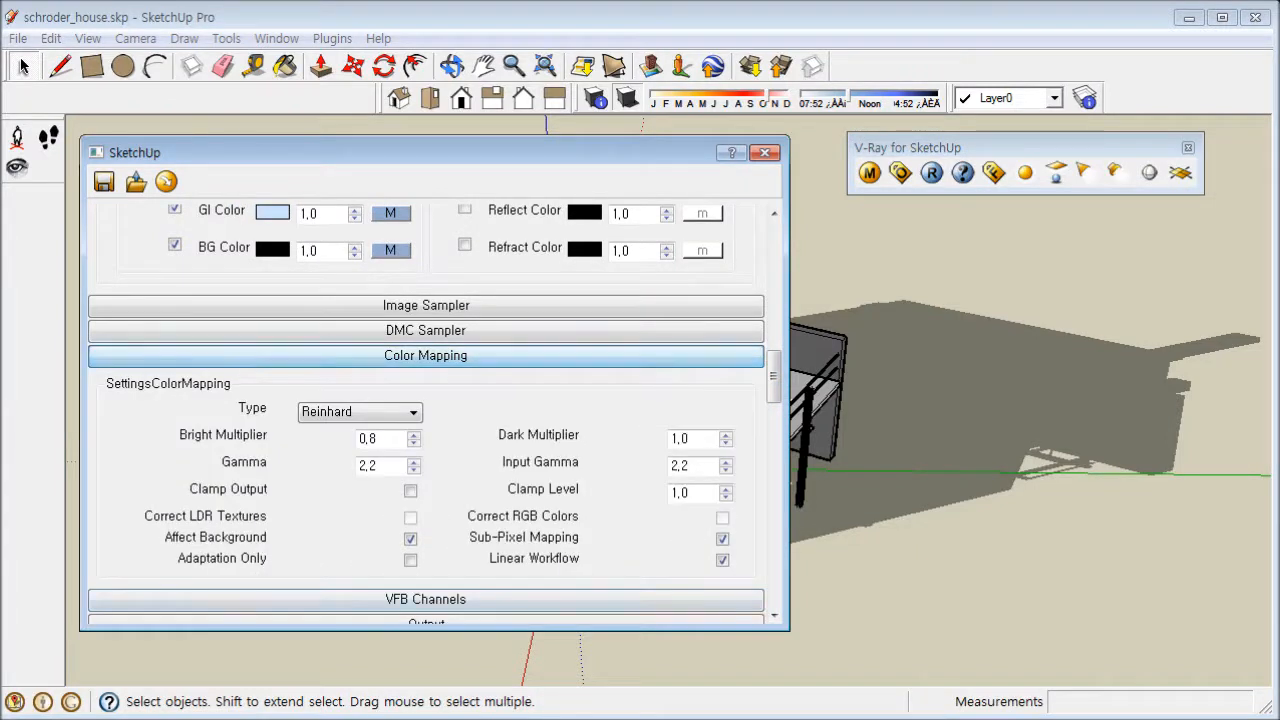
drag(774, 376, 774, 381)
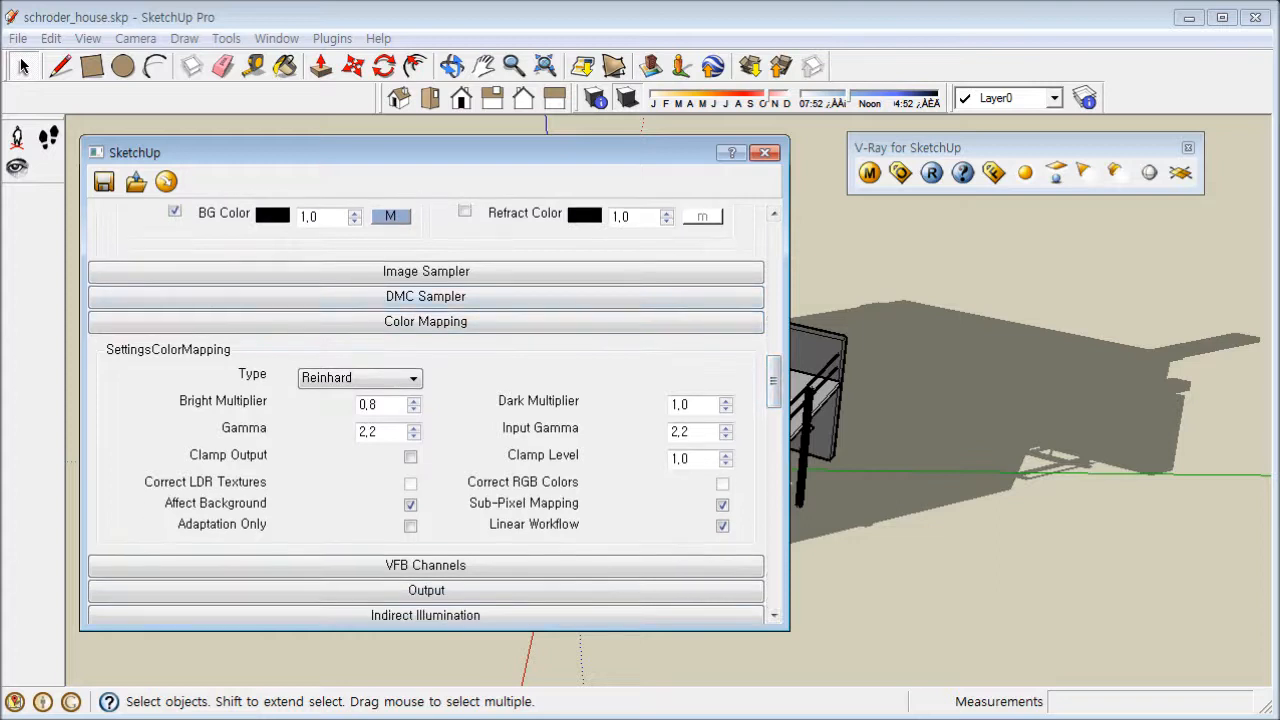
click(410, 456)
Expand the Output settings, match the output size to the view's aspect, and lock the image aspect
scroll(430, 415, down, 5)
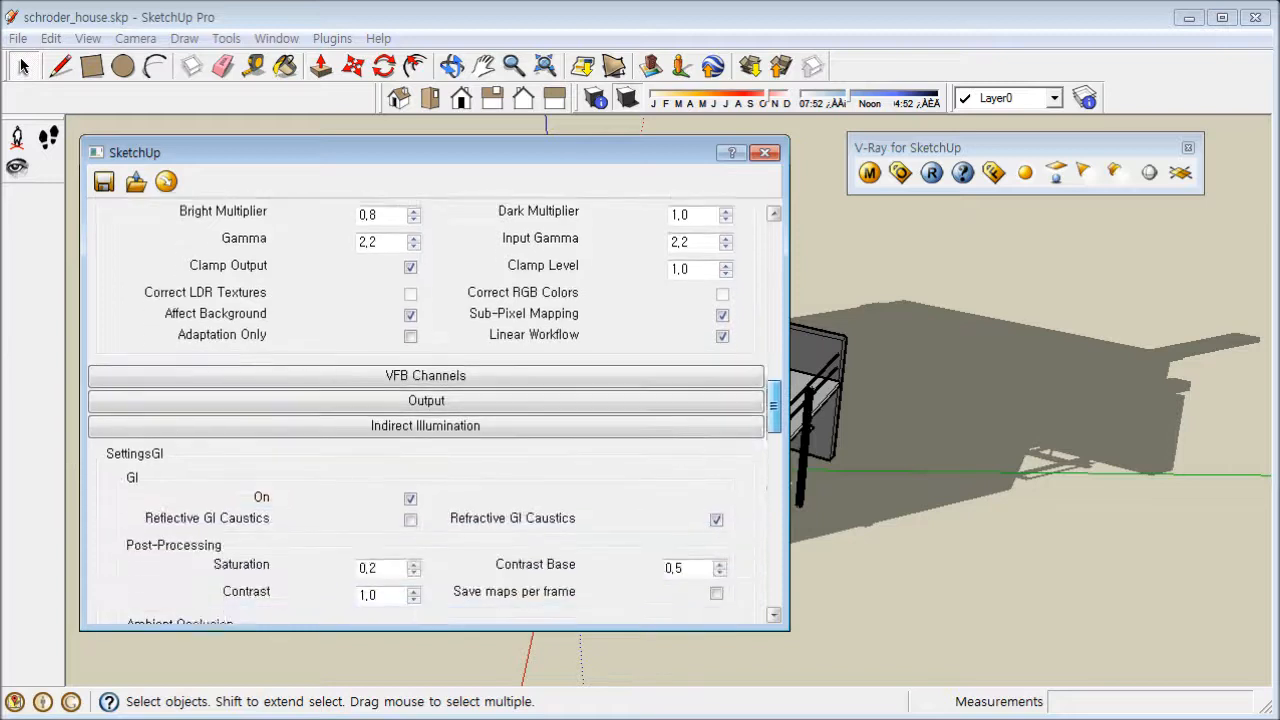
drag(774, 412, 774, 413)
click(426, 349)
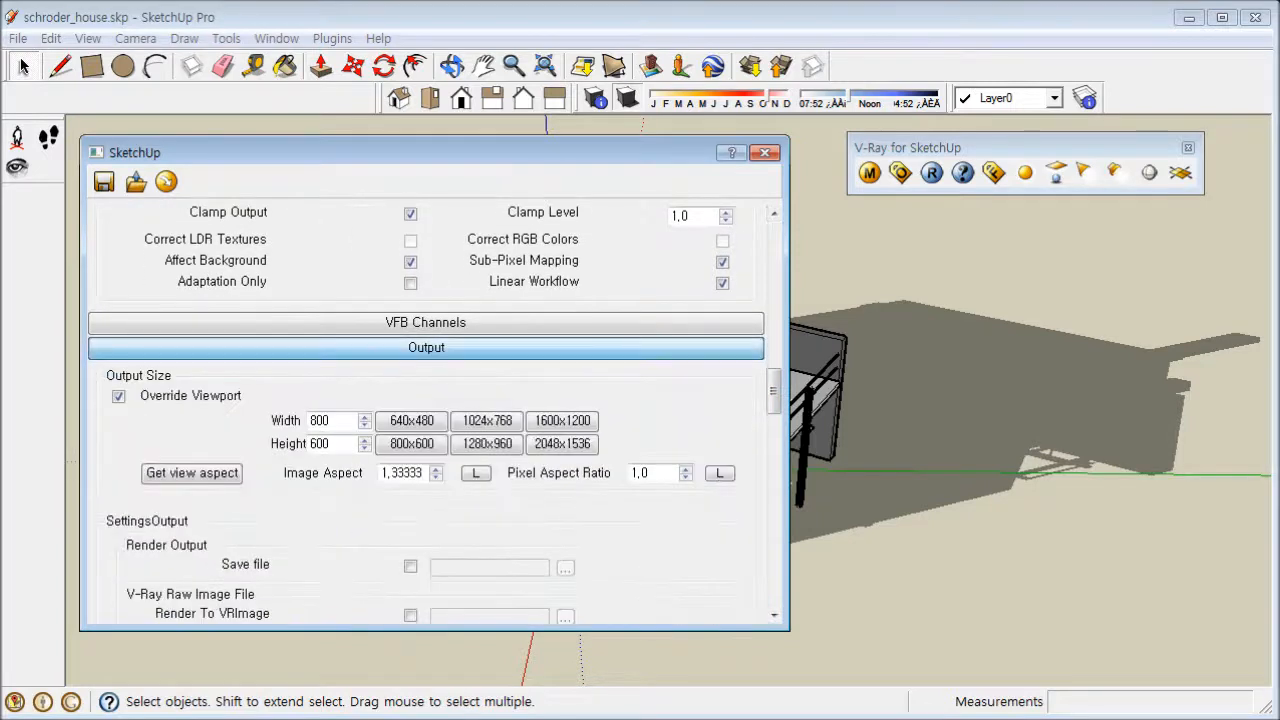
scroll(426, 347, down, 1)
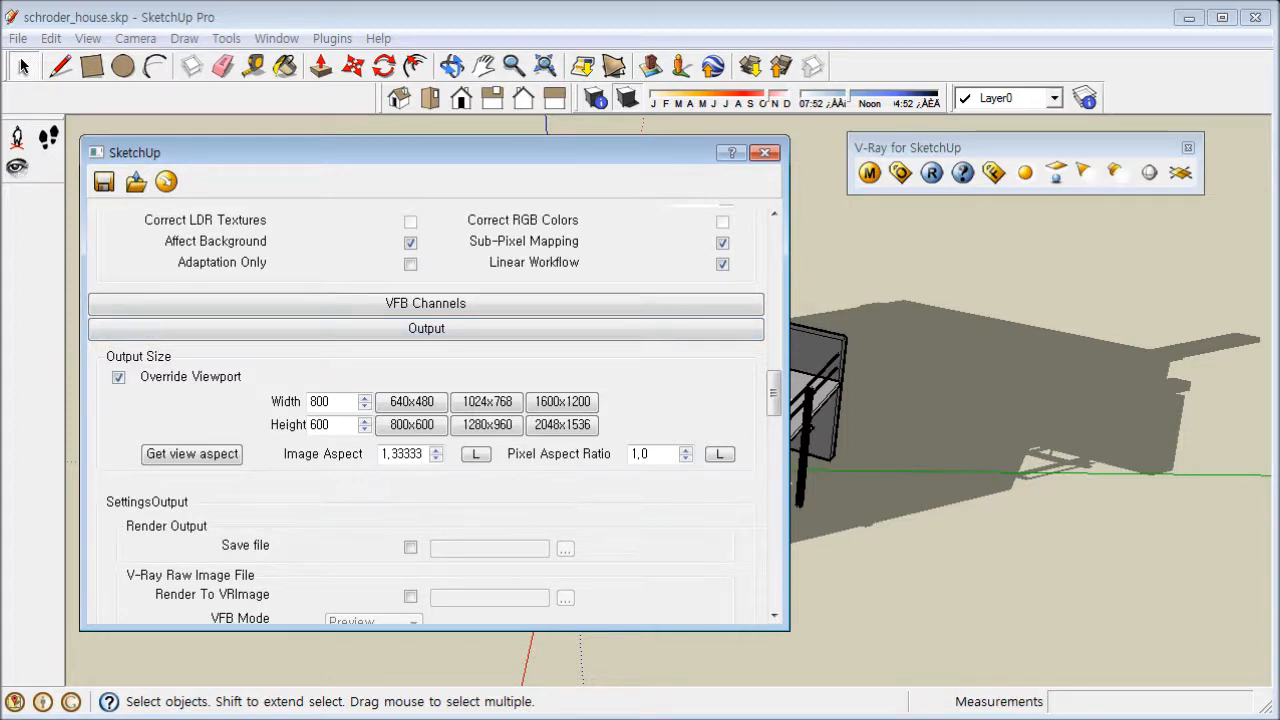
click(192, 453)
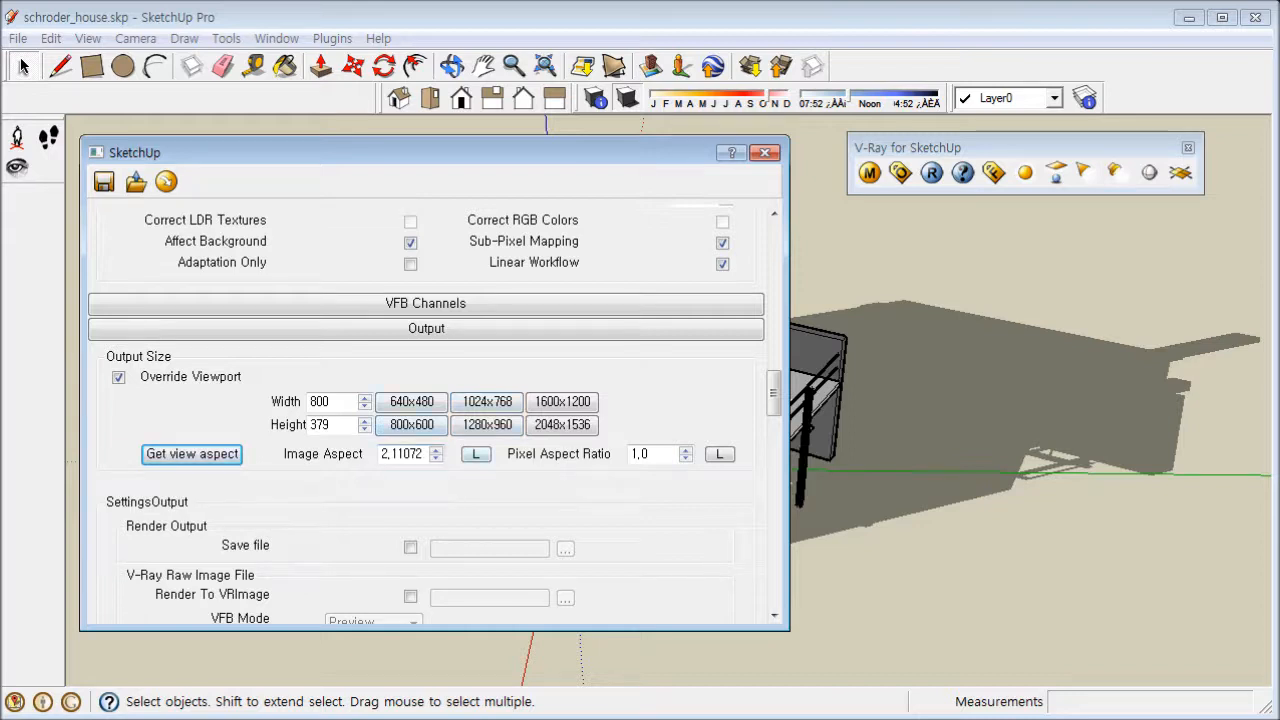
click(476, 454)
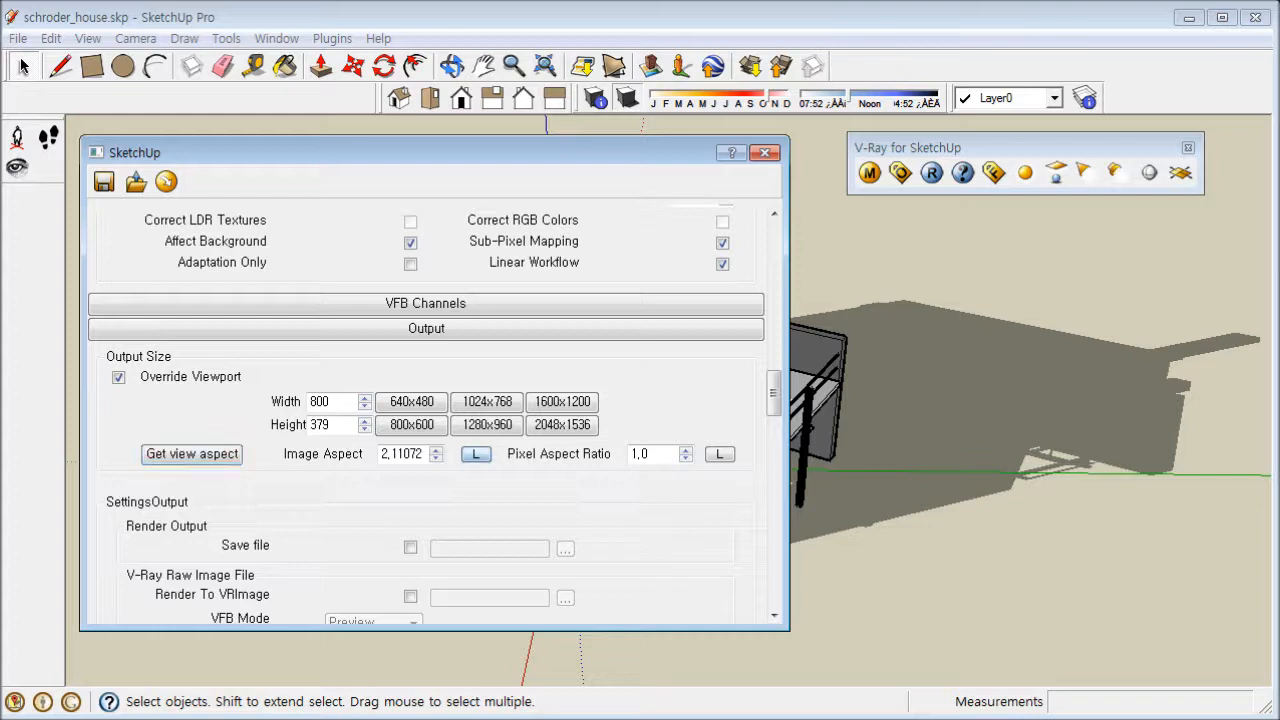
Try an output width of 5000 with the image aspect locked, and replace it with a much smaller width
double_click(319, 402)
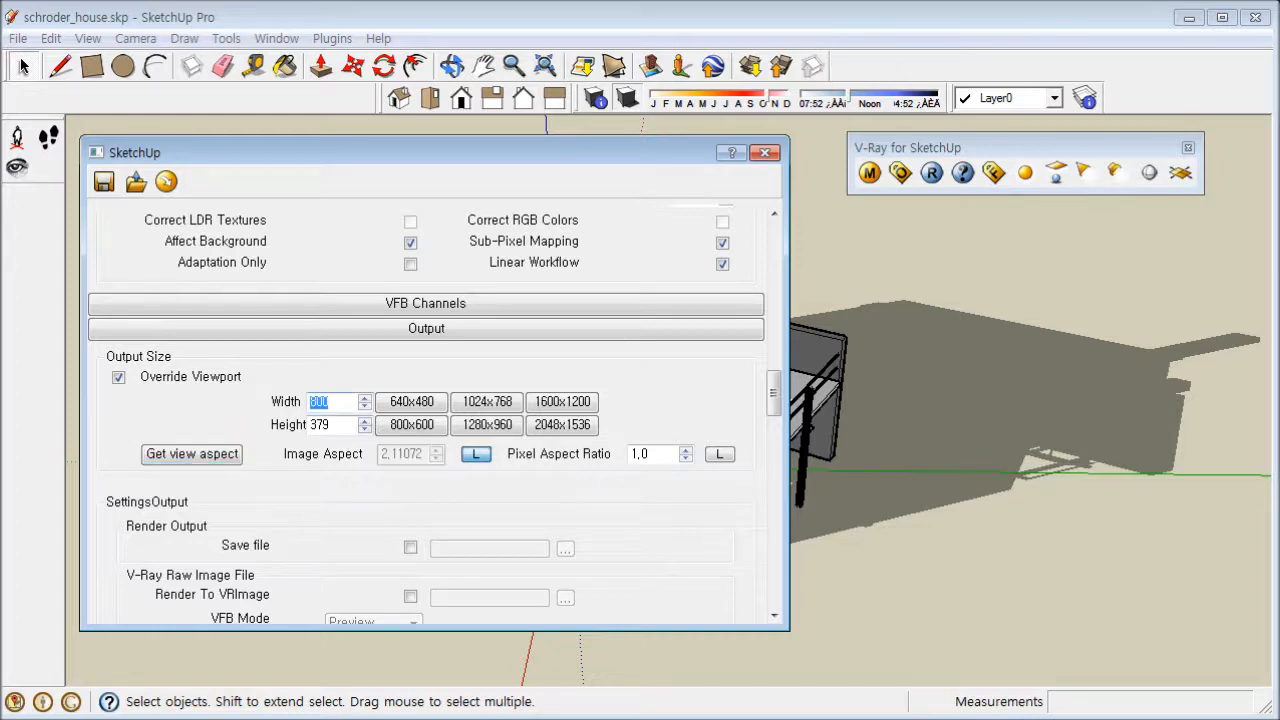
text(5000)
key(Return)
text(80)
key(Return)
Review the output, indirect illumination, Light Cache, color mapping and camera settings, and close the V-Ray options
scroll(435, 414, down, 7)
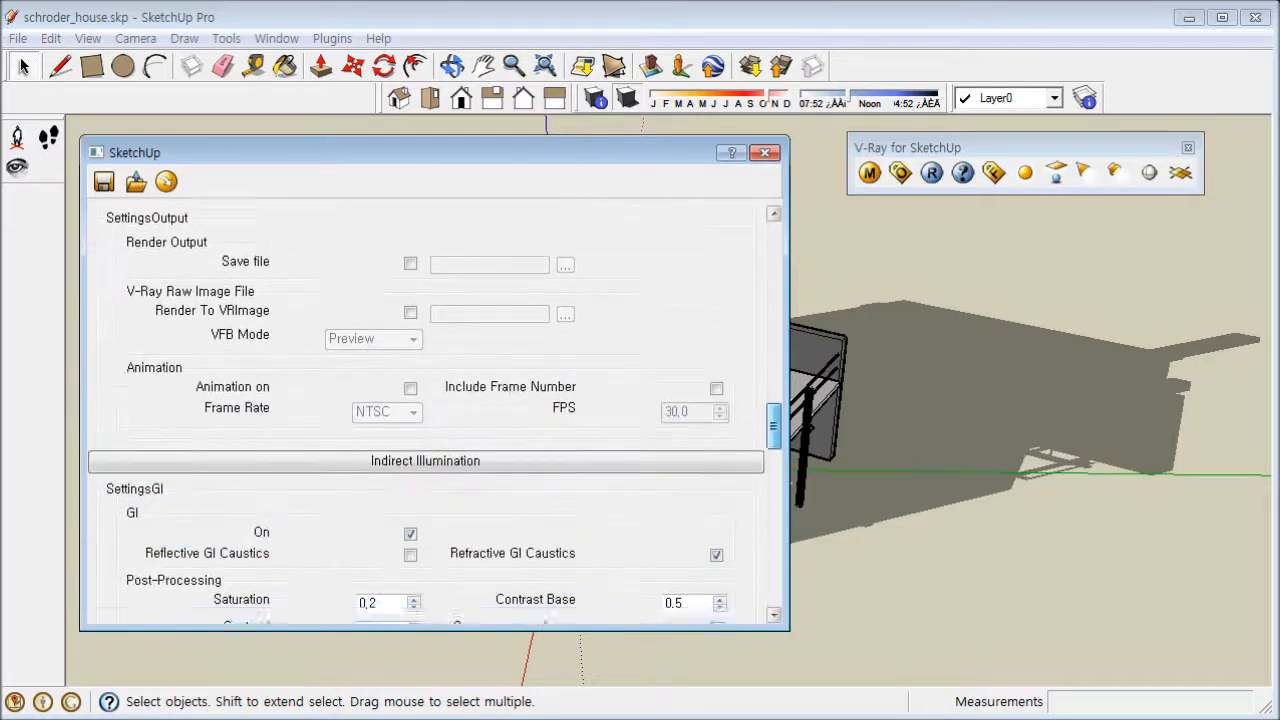
scroll(435, 414, down, 10)
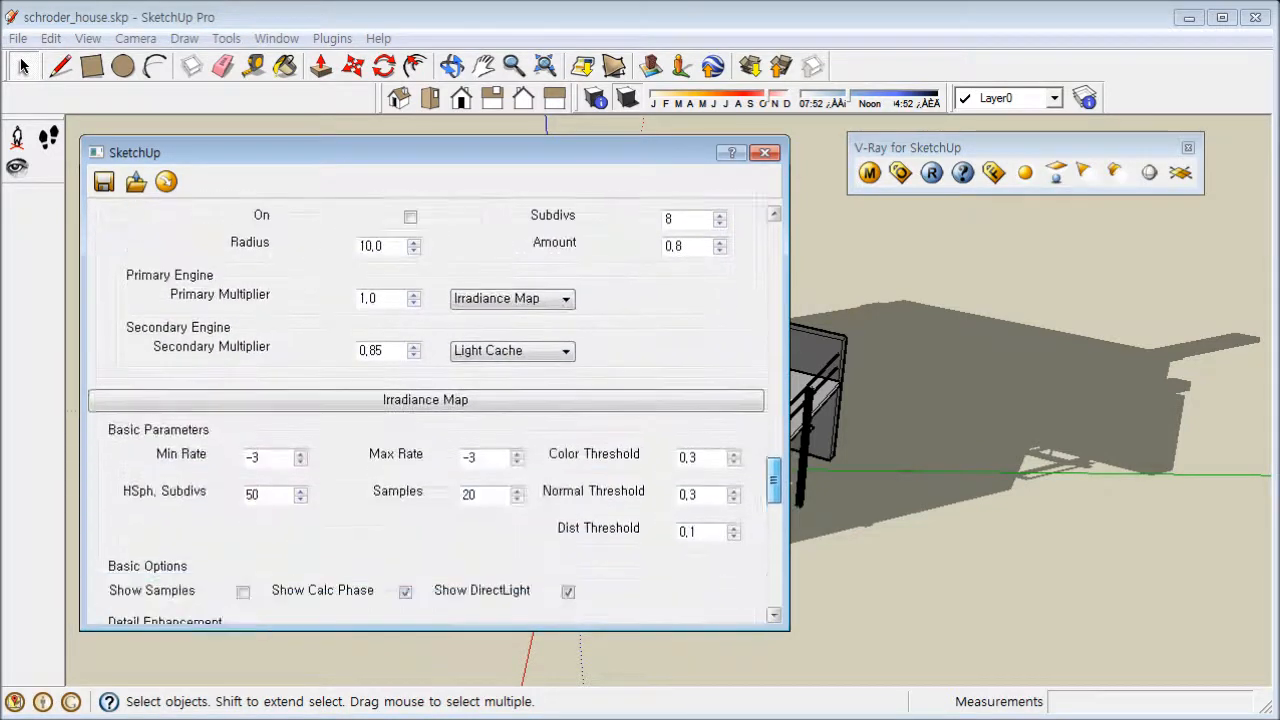
scroll(435, 414, down, 10)
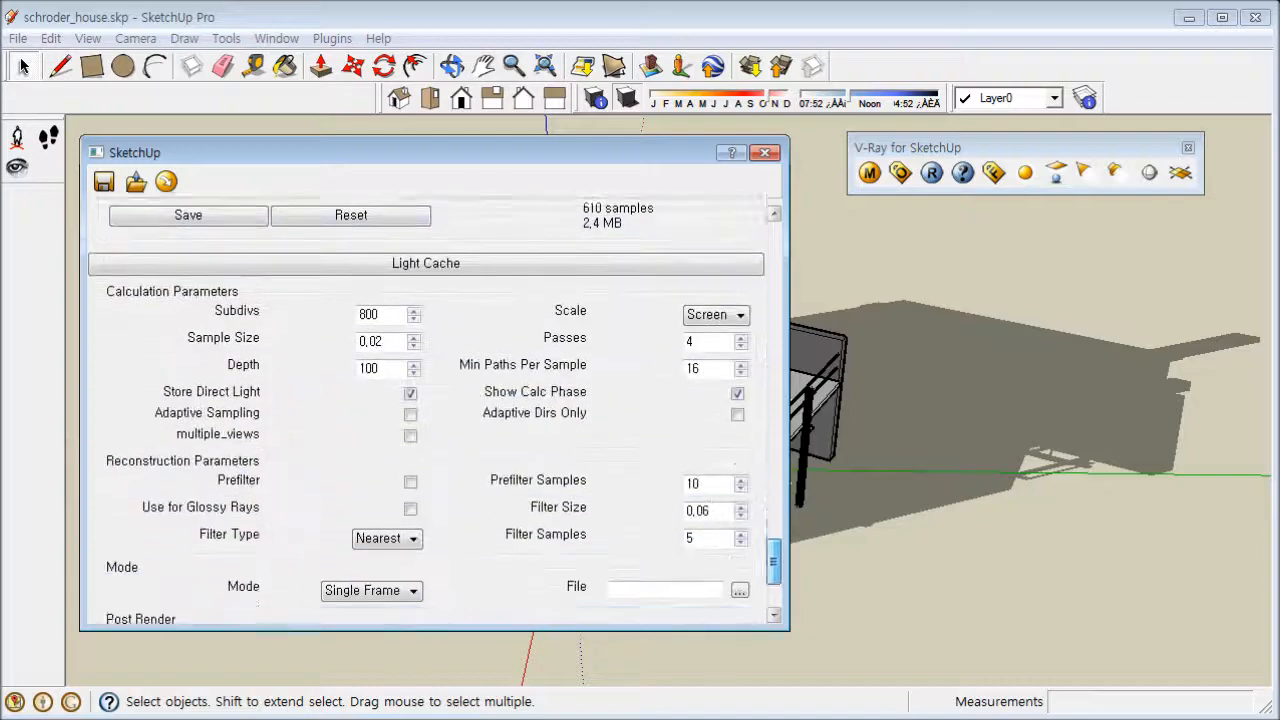
scroll(435, 414, up, 20)
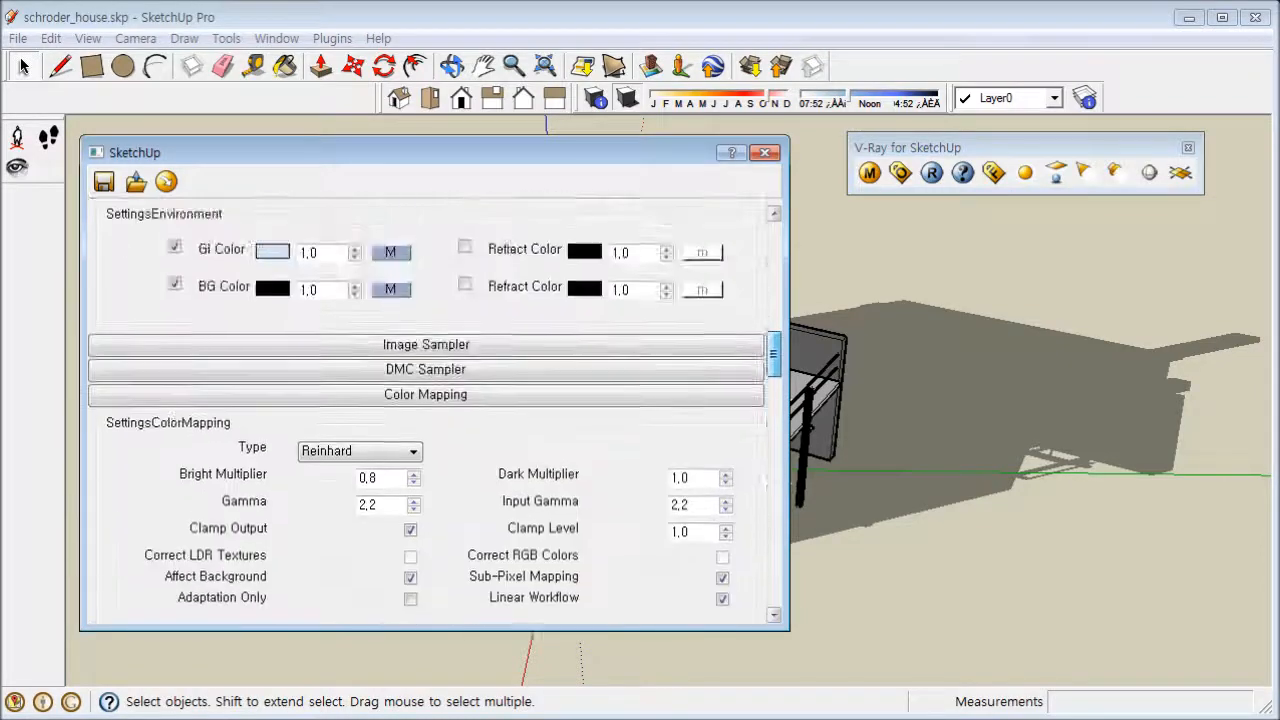
scroll(435, 414, up, 10)
scroll(435, 414, down, 8)
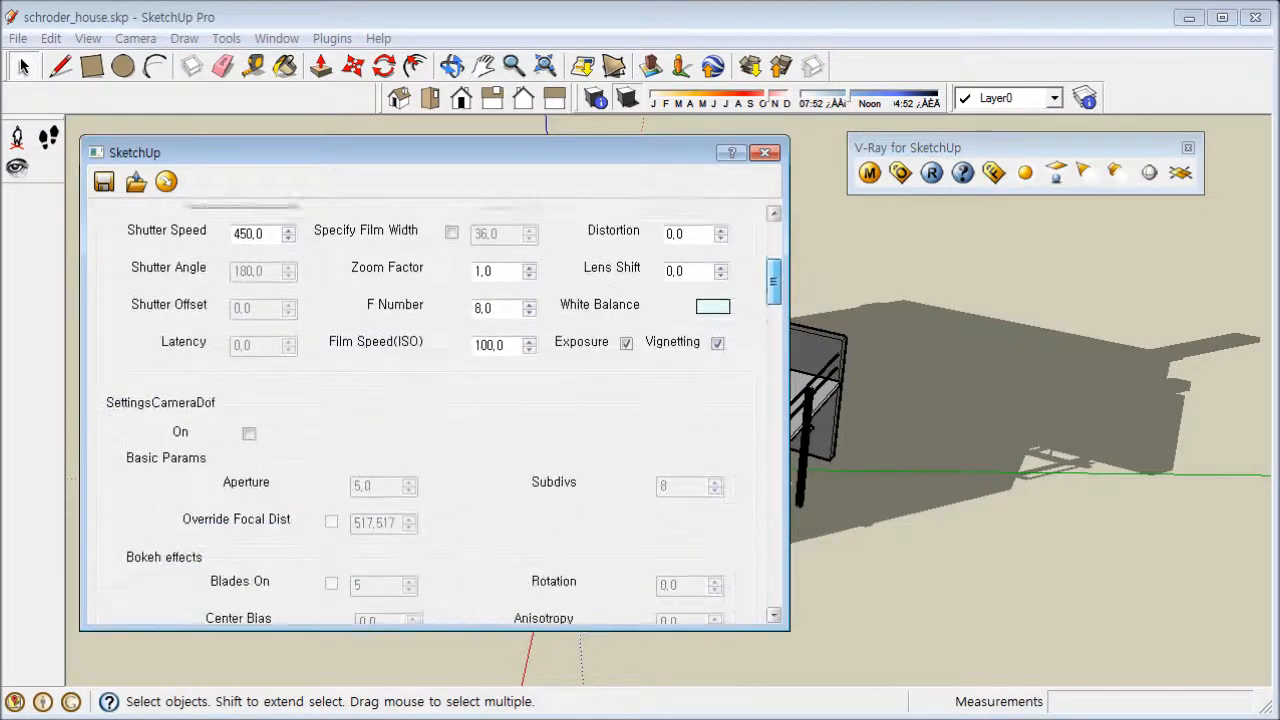
drag(774, 285, 774, 286)
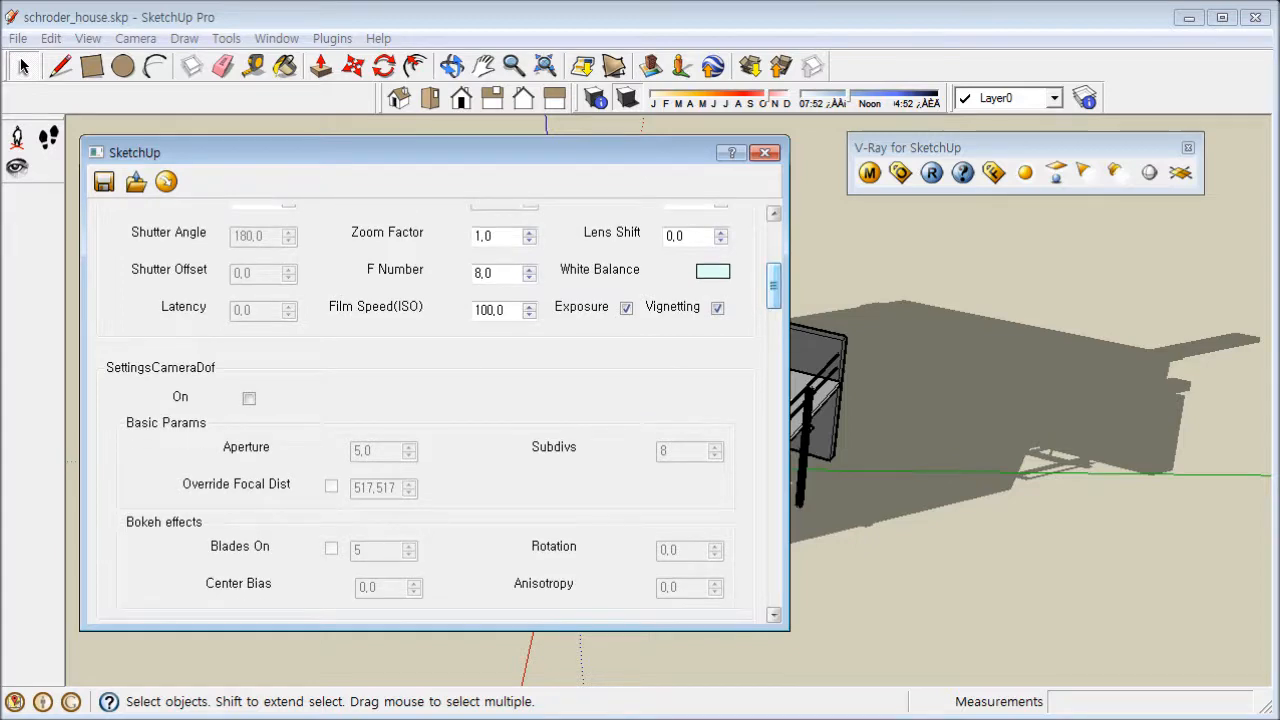
click(765, 152)
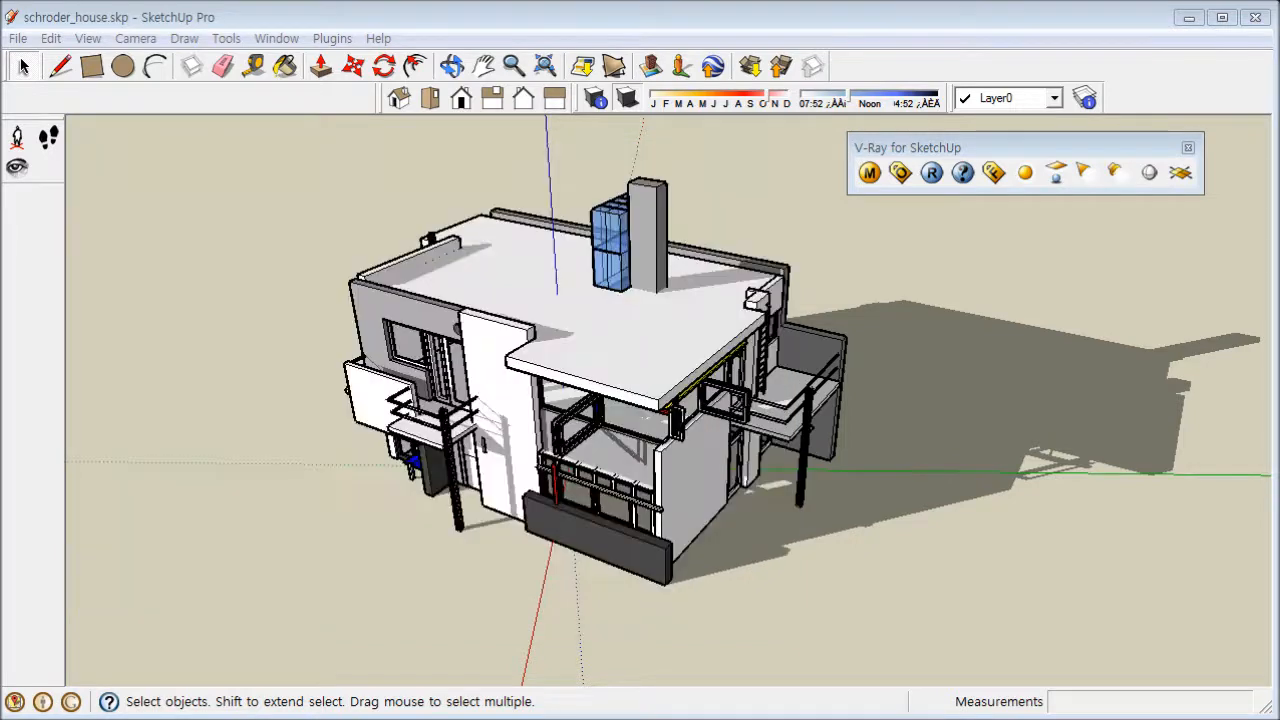
Draw a large ground rectangle of about 7218 by 8733 cm around the house, extending beyond its cast shadow
middle_drag(834, 215, 876, 286)
scroll(830, 245, down, 4)
scroll(830, 245, up, 1)
scroll(850, 245, down, 2)
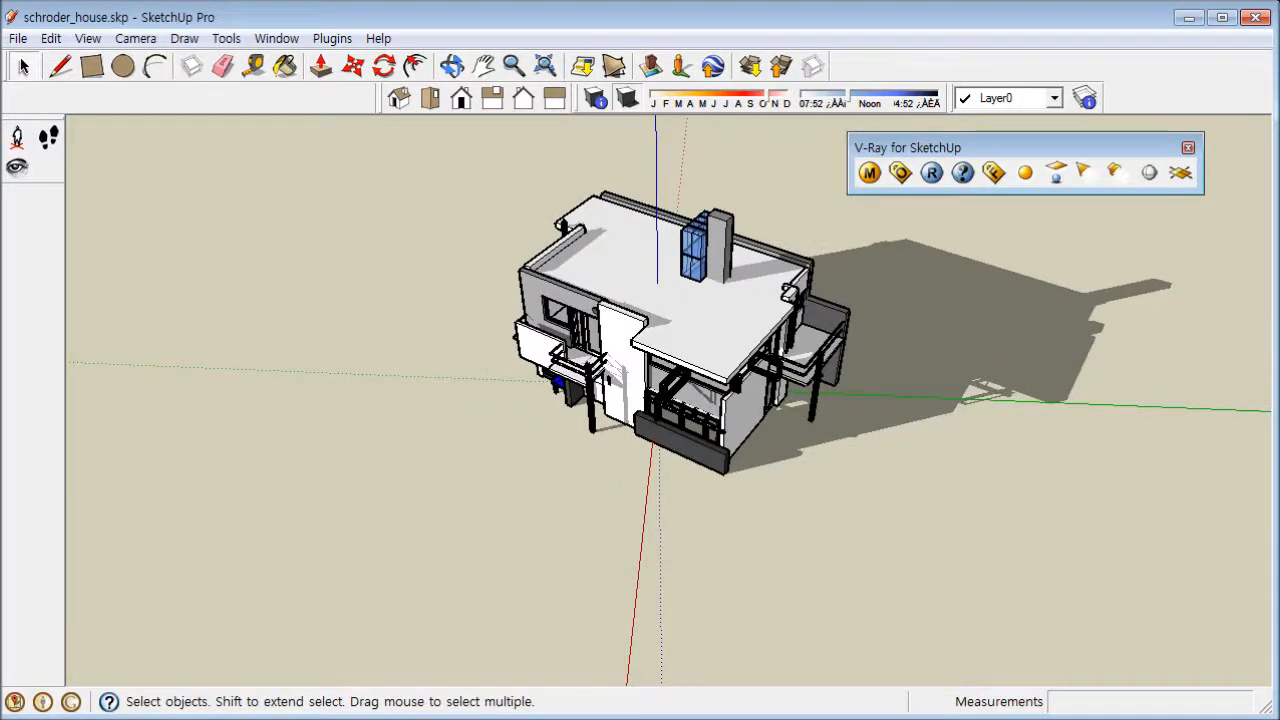
click(92, 66)
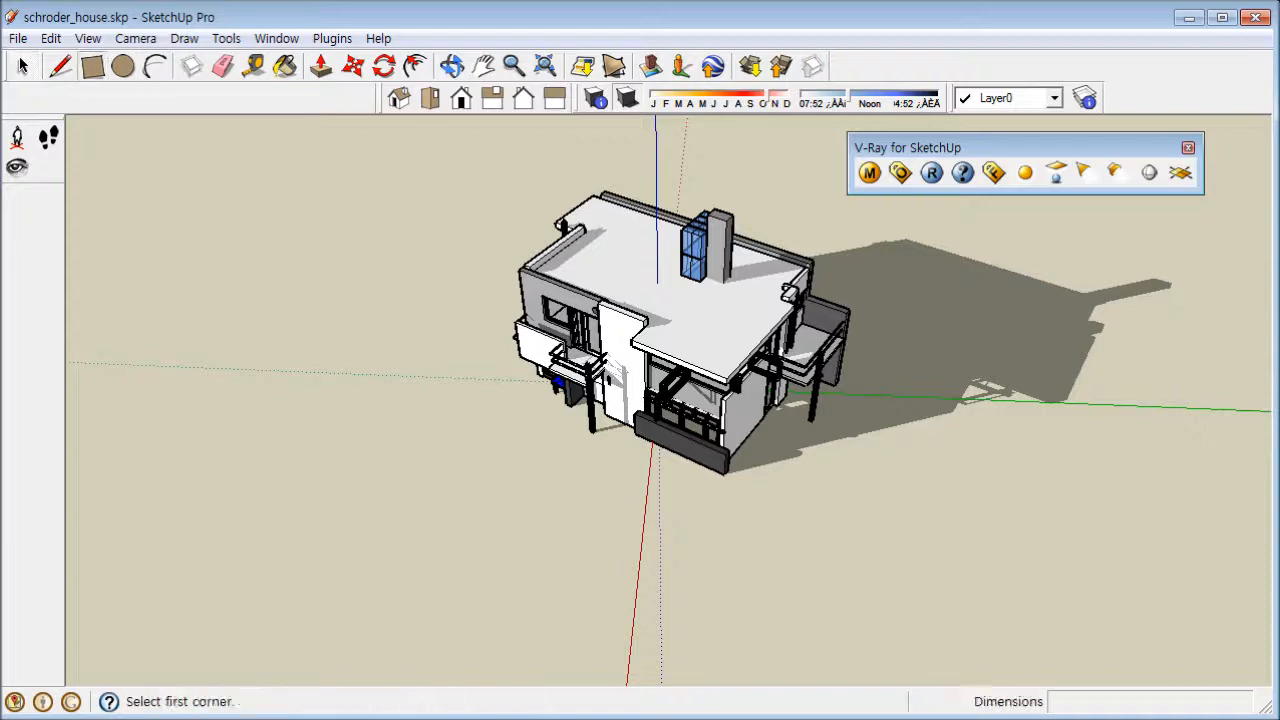
scroll(240, 230, down, 2)
scroll(200, 270, down, 4)
middle_drag(200, 270, 232, 278)
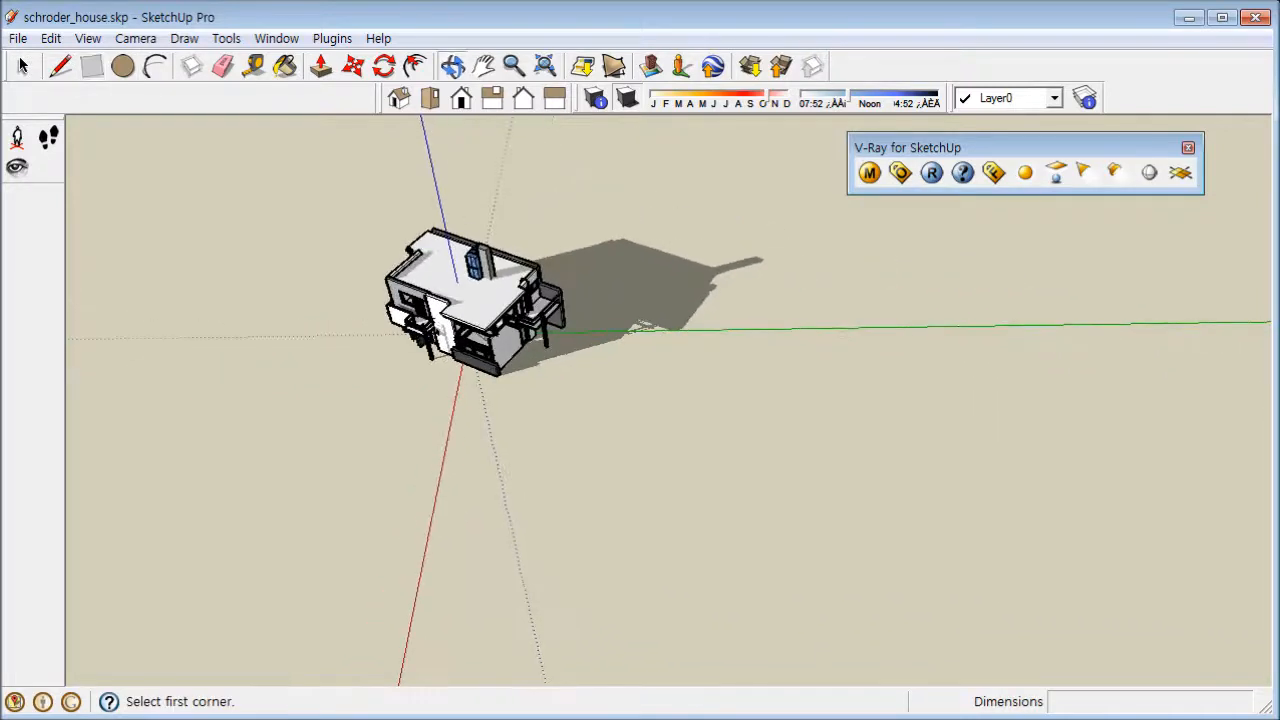
shift+middle_drag(470, 310, 637, 386)
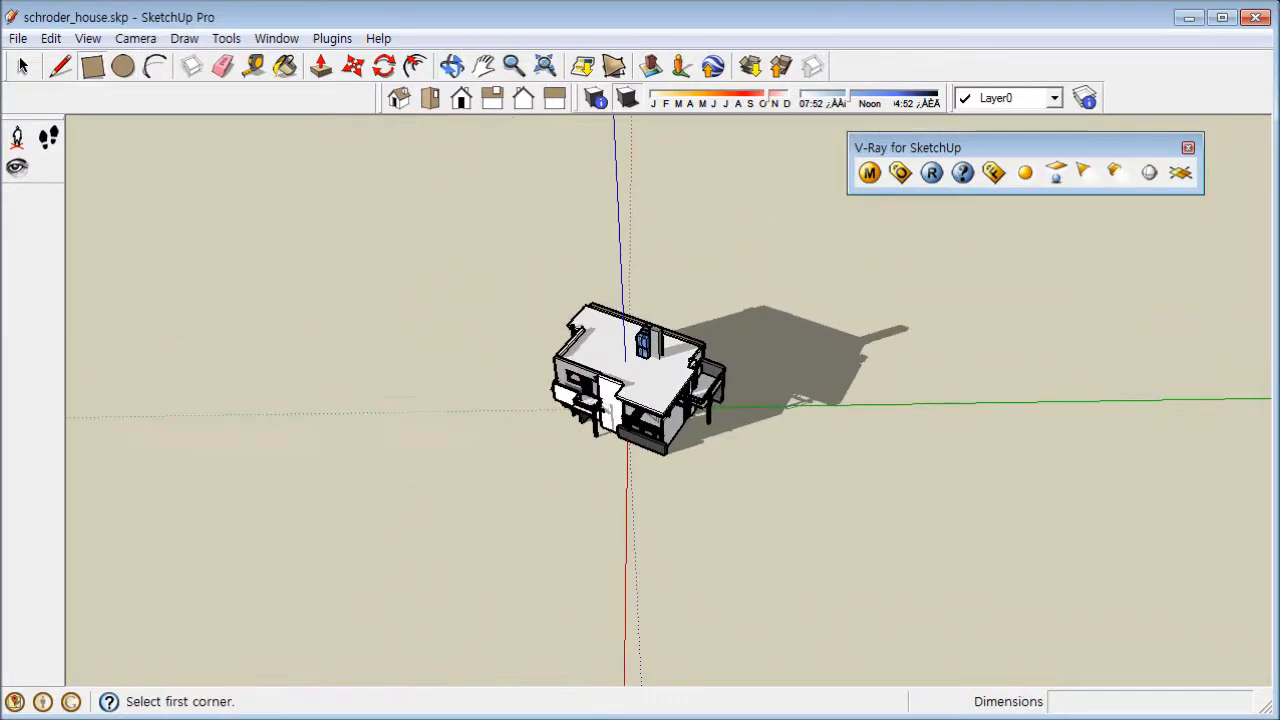
click(305, 144)
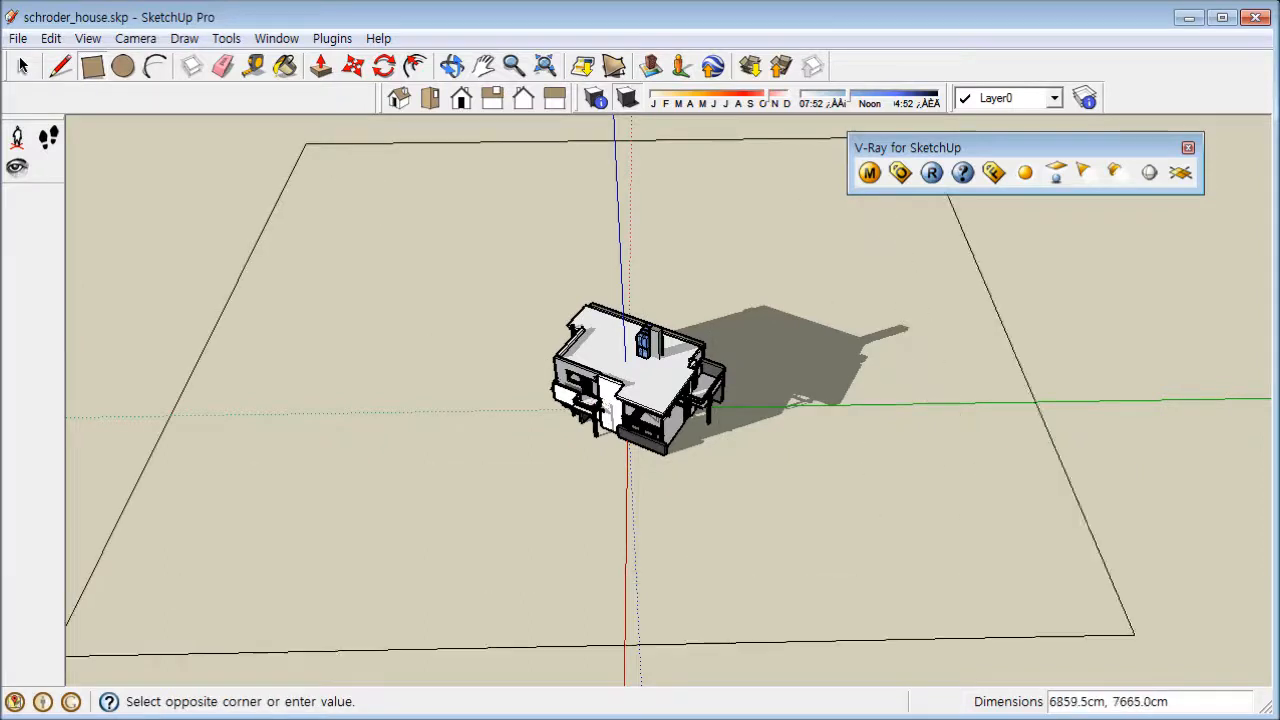
middle_drag(1265, 680, 1143, 686)
click(1122, 680)
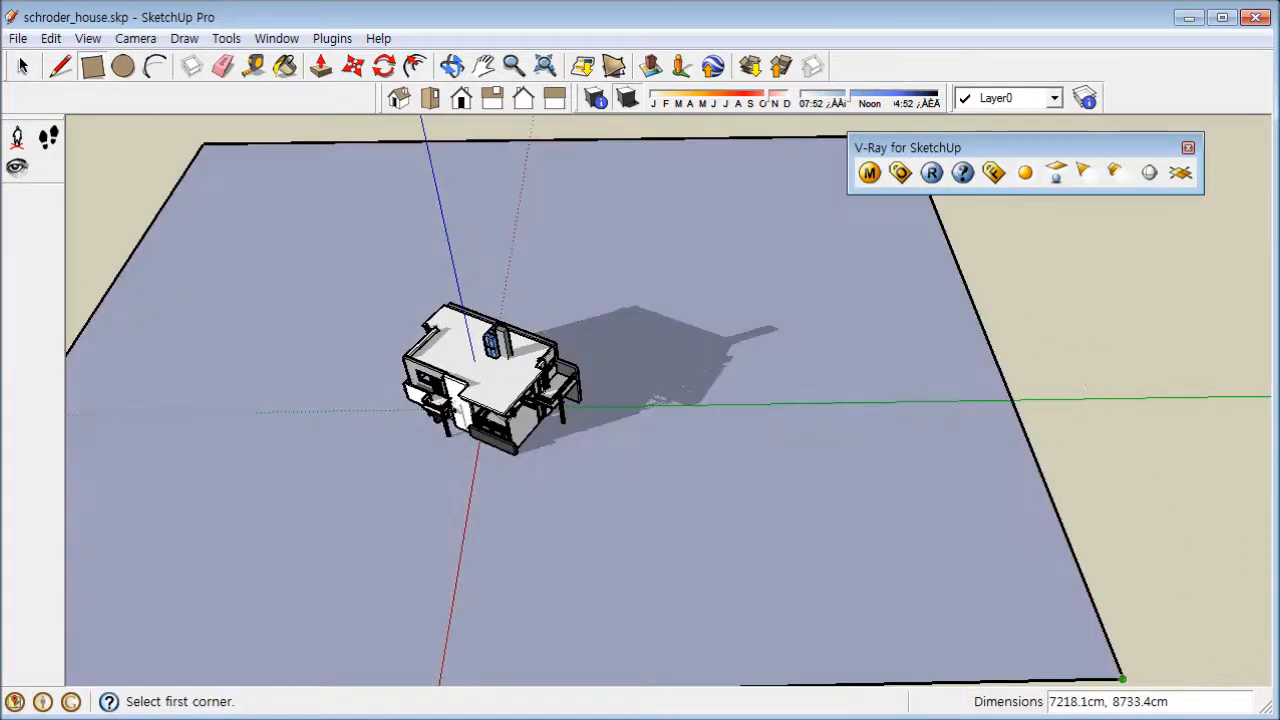
Paint the ground rectangle with the white Color_006 material, close the materials browser, and return to the Select tool
middle_drag(768, 408, 646, 410)
scroll(645, 408, up, 2)
shift+middle_drag(576, 434, 761, 476)
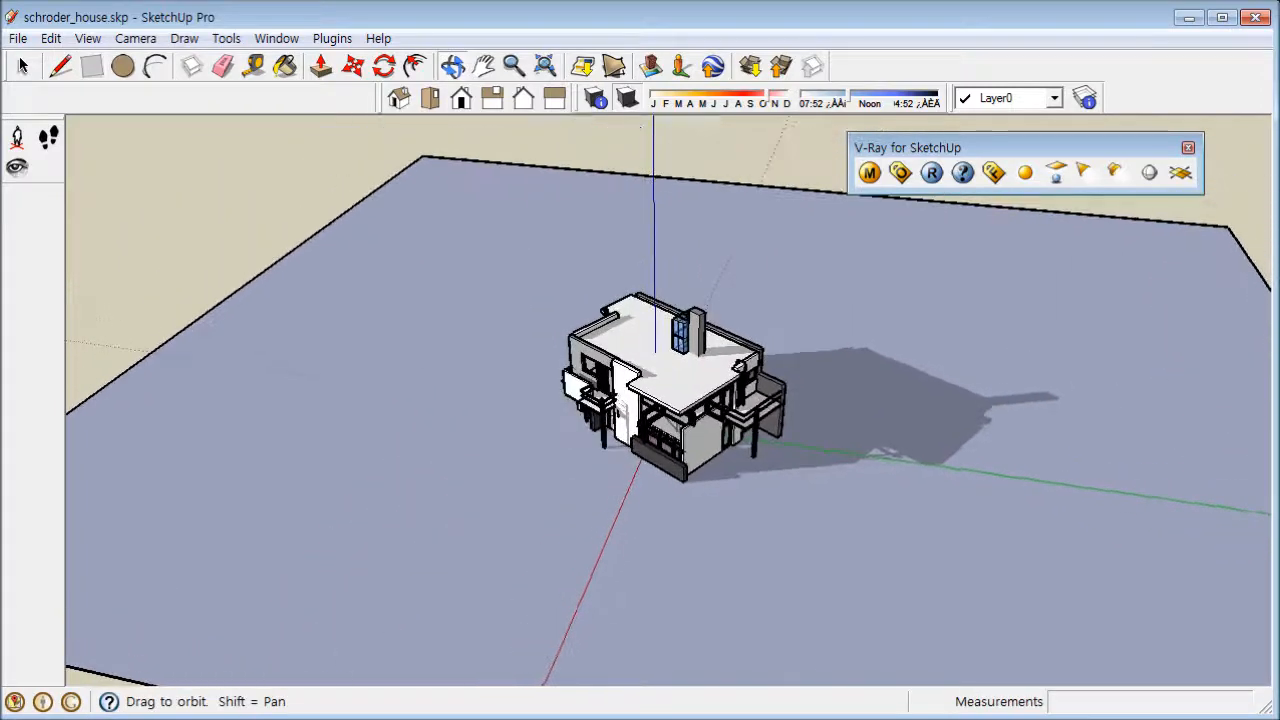
scroll(770, 480, up, 2)
scroll(771, 480, down, 3)
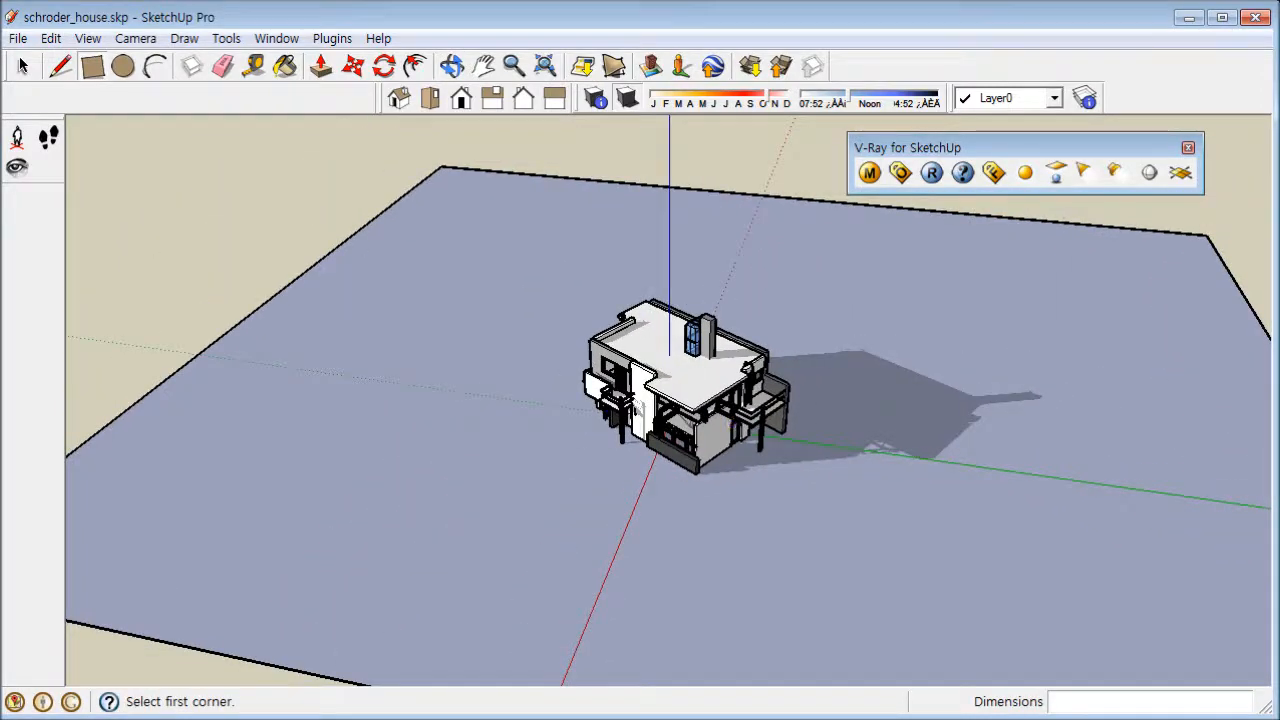
key(space)
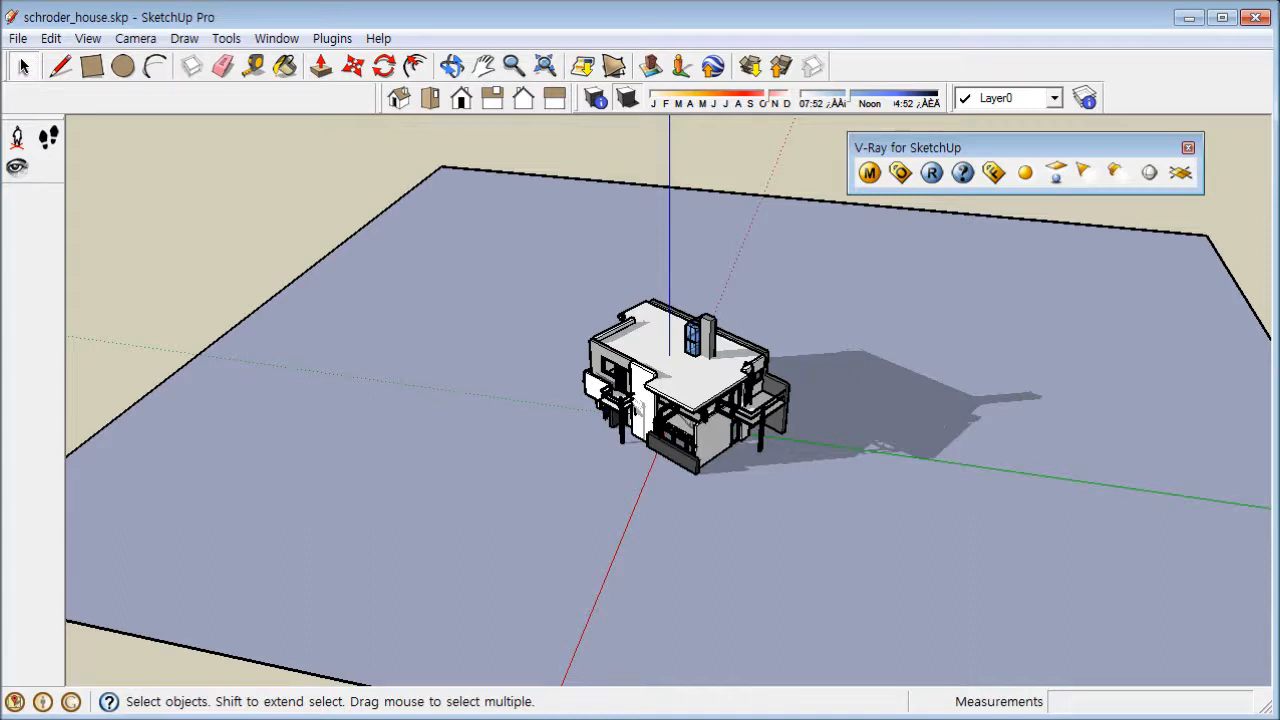
click(286, 66)
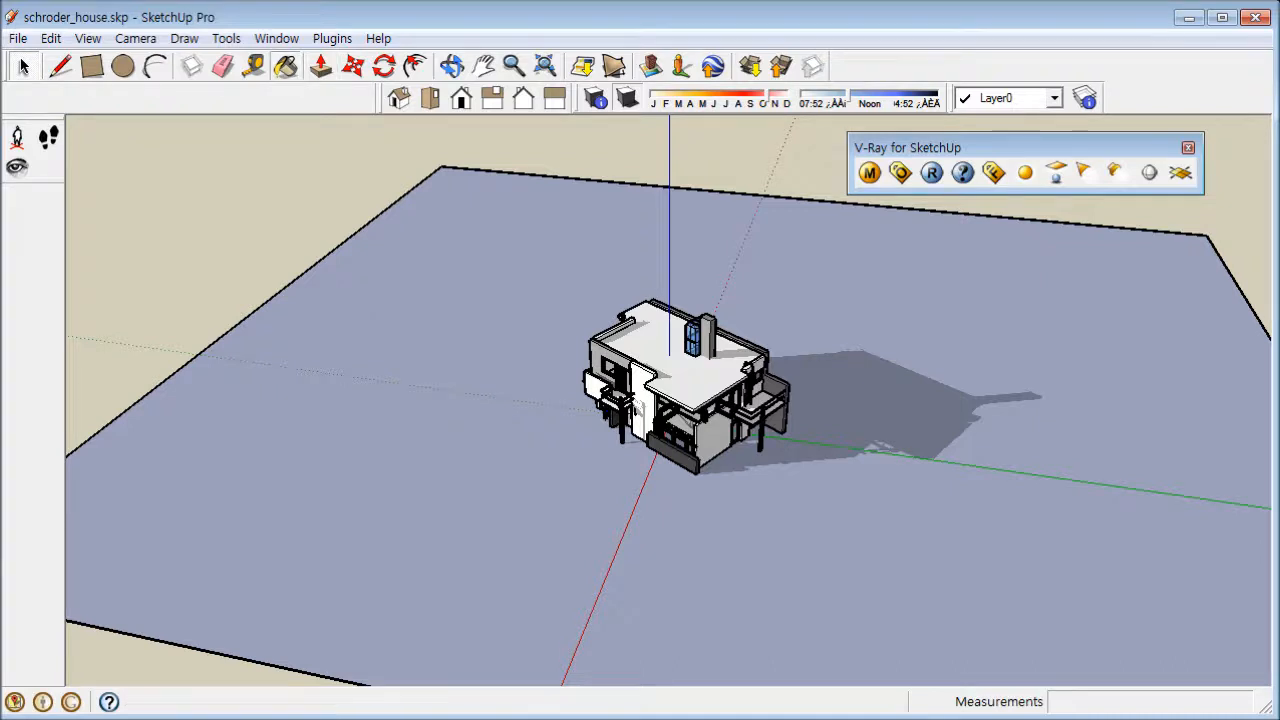
drag(120, 65, 229, 113)
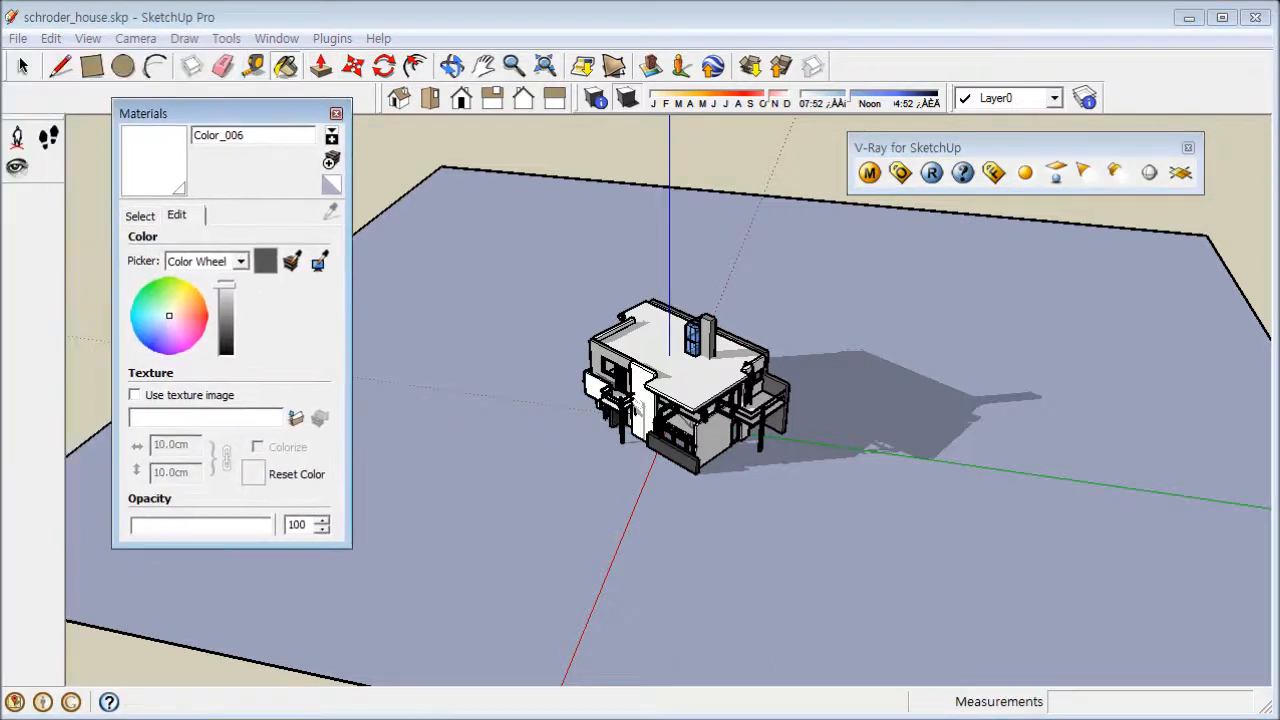
click(331, 212)
click(470, 360)
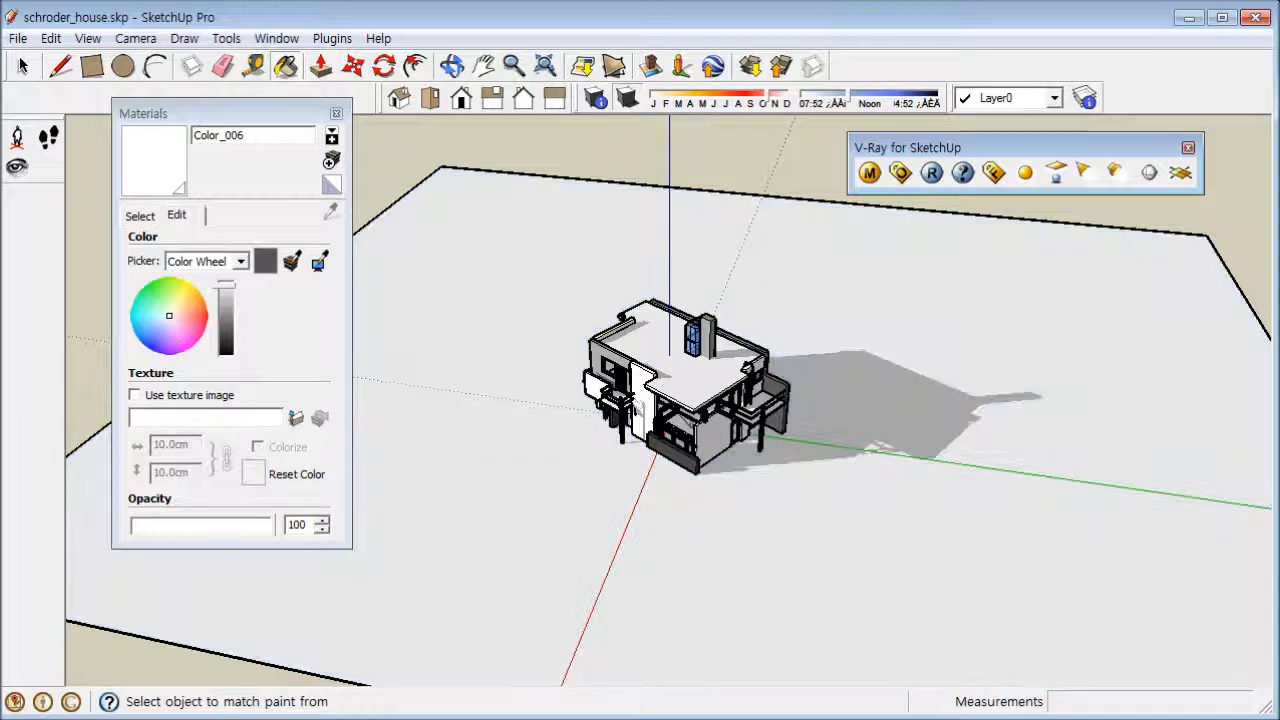
click(336, 114)
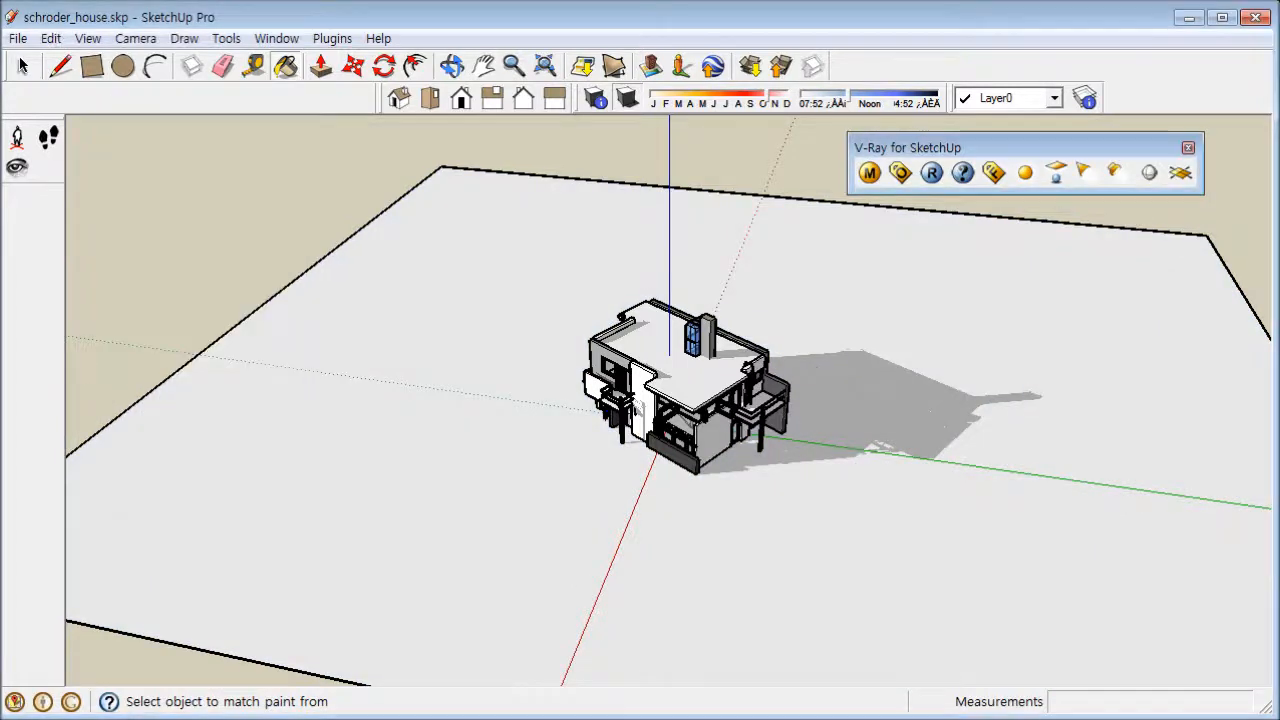
click(23, 66)
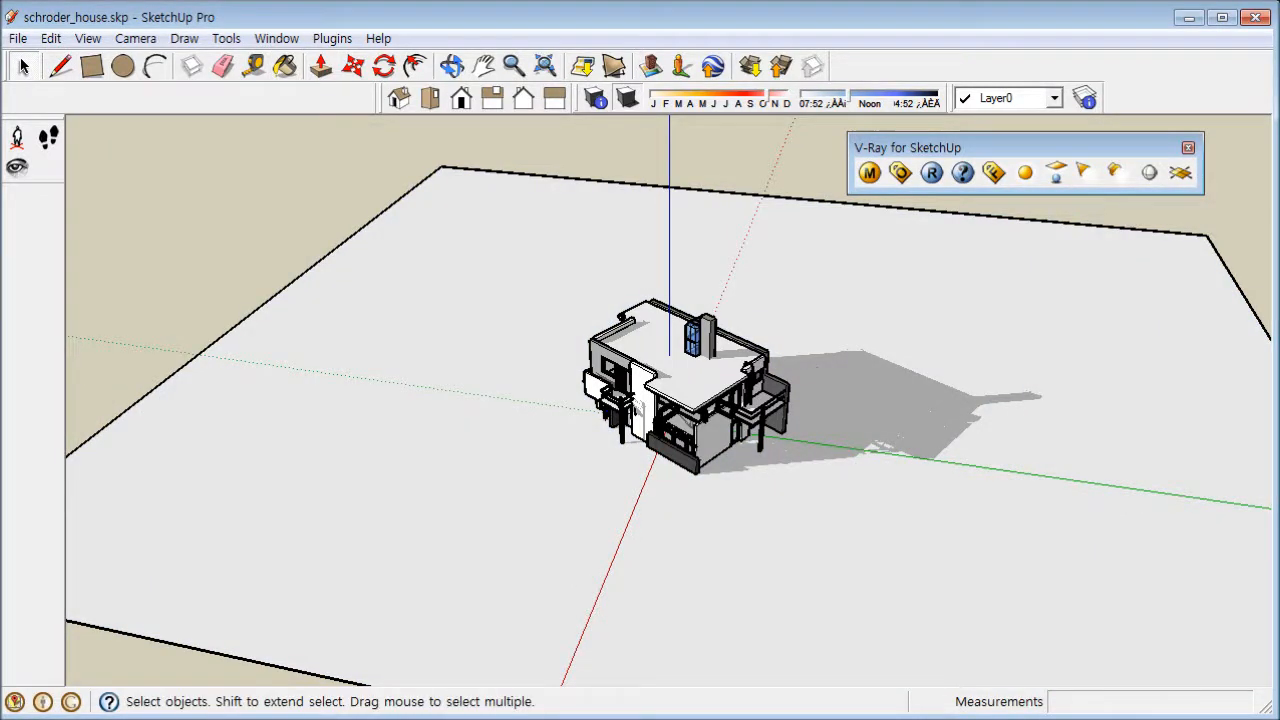
Render an elevated view of the house on its ground plane with V-Ray, and minimize the frame buffer
middle_drag(600, 430, 712, 393)
scroll(785, 427, up, 3)
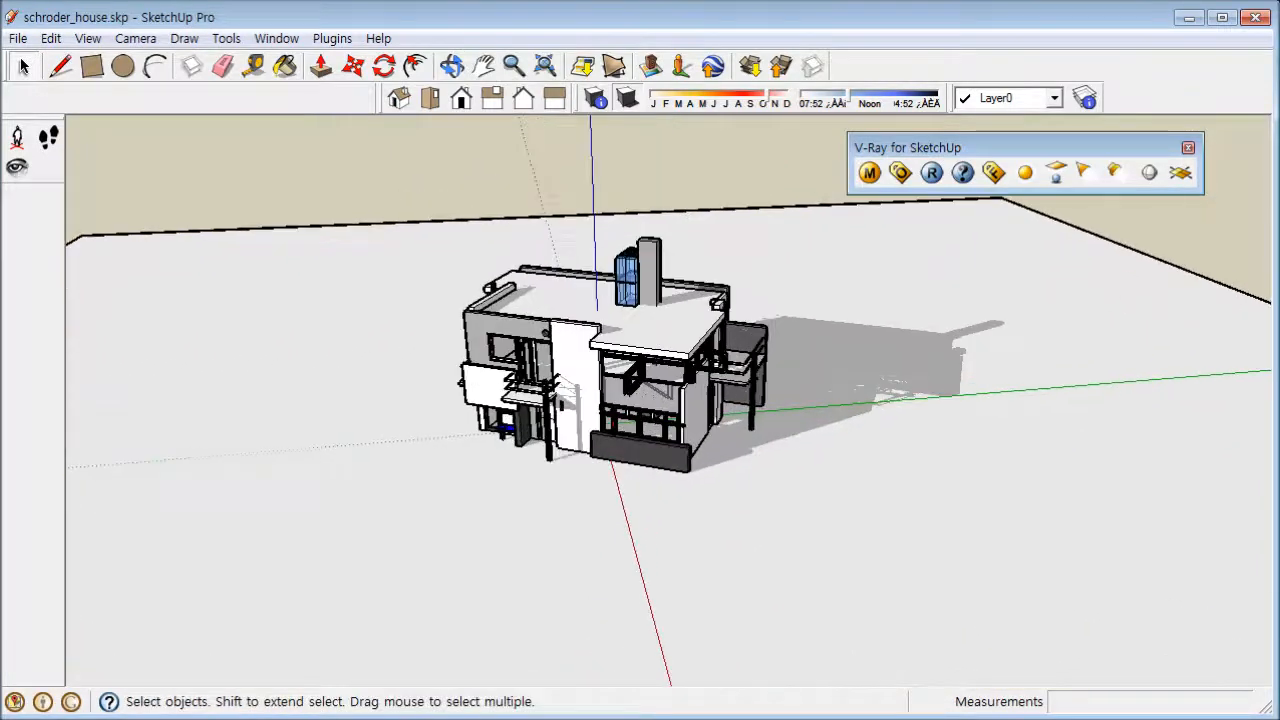
middle_drag(785, 427, 795, 463)
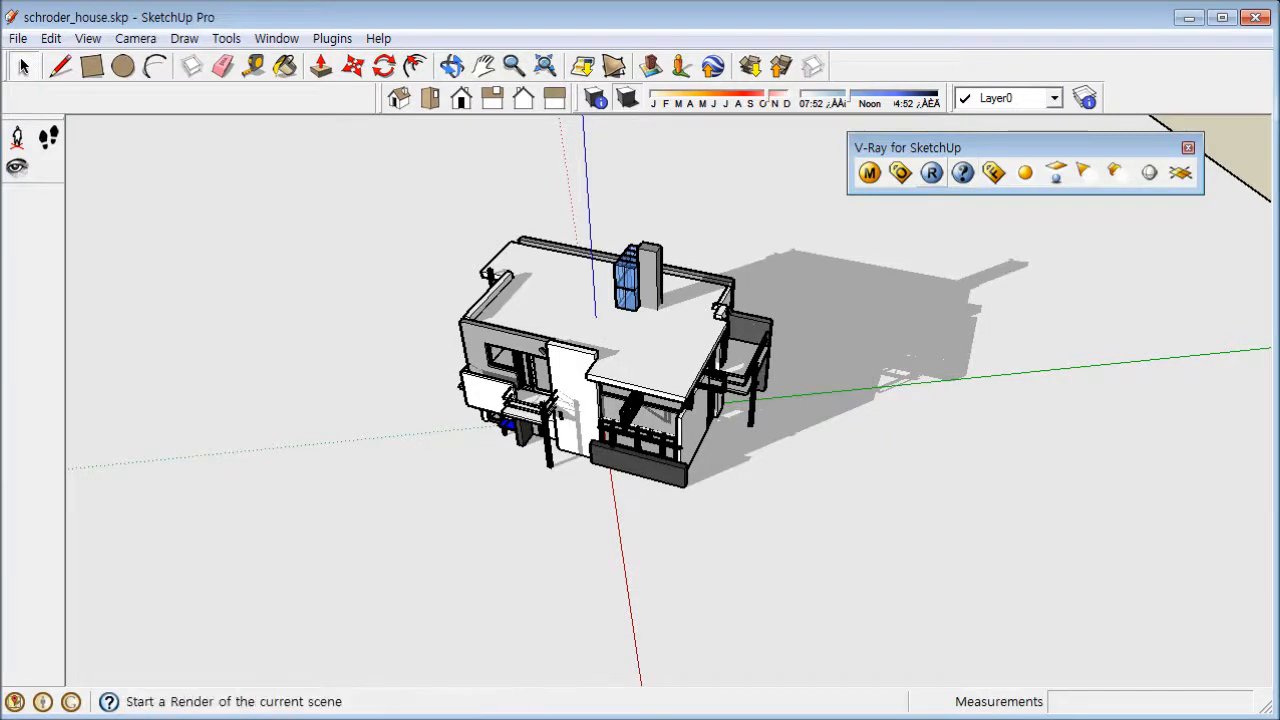
click(931, 173)
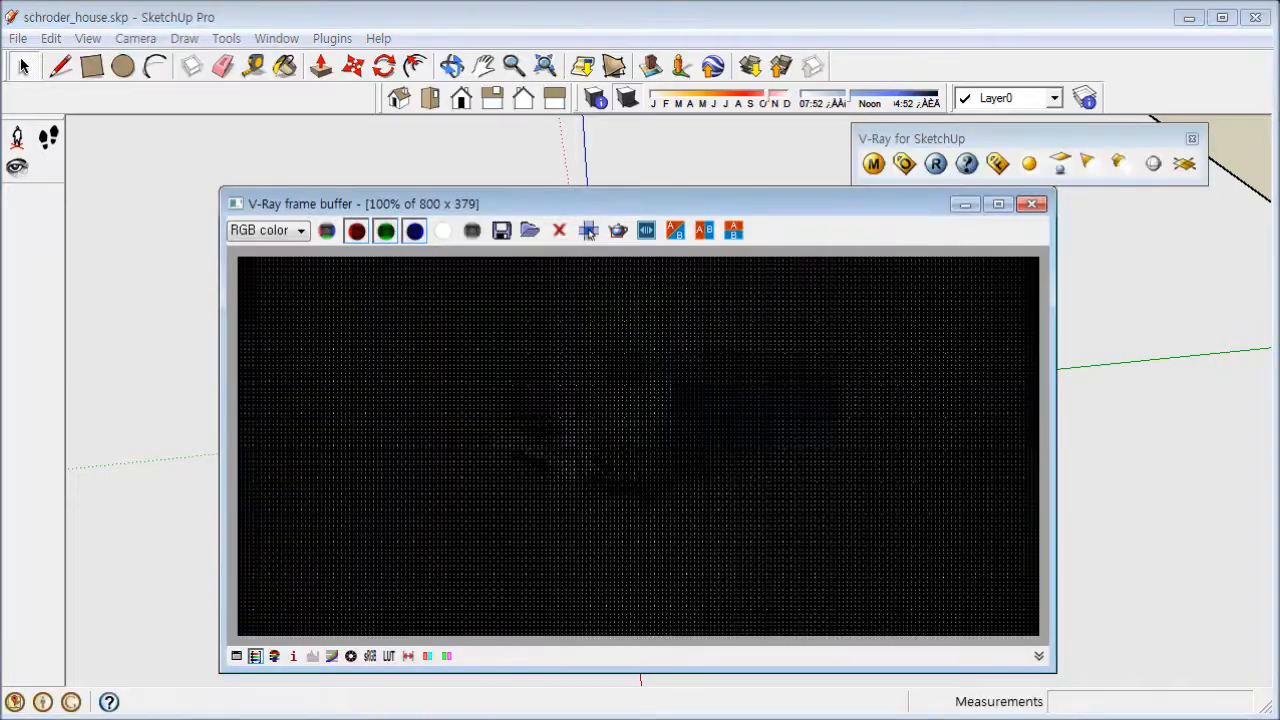
drag(589, 232, 523, 209)
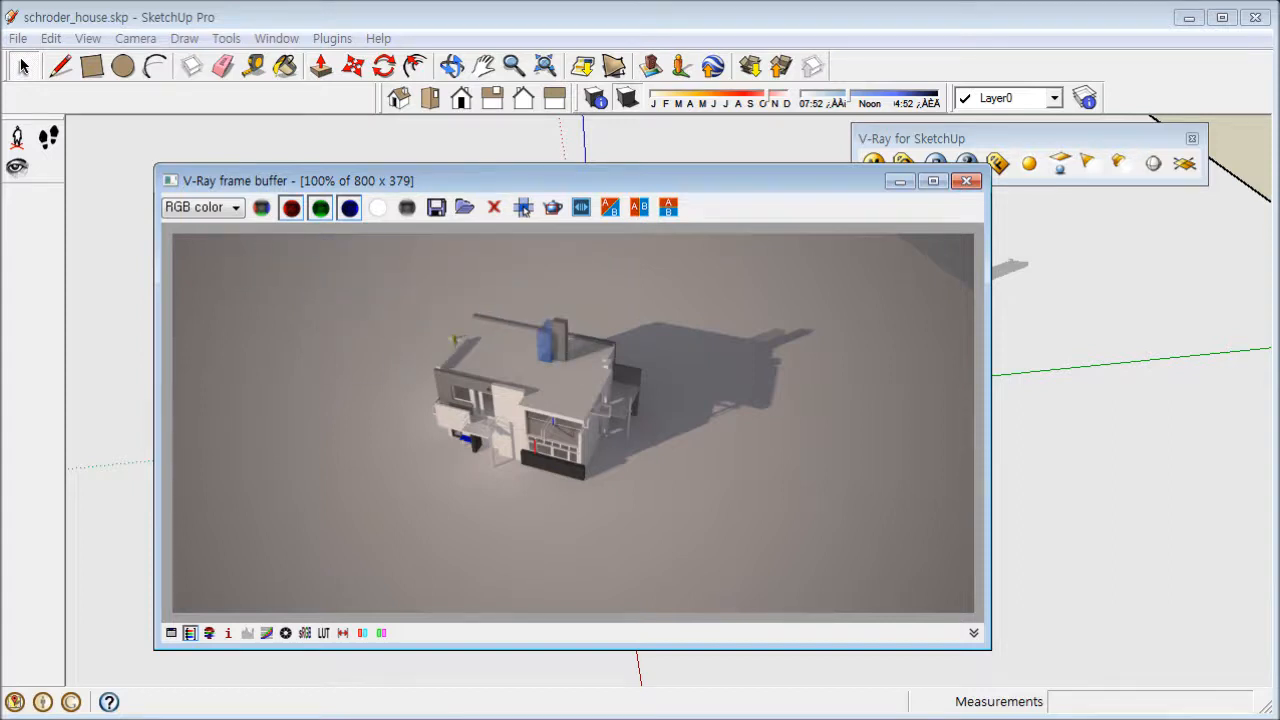
drag(600, 181, 640, 202)
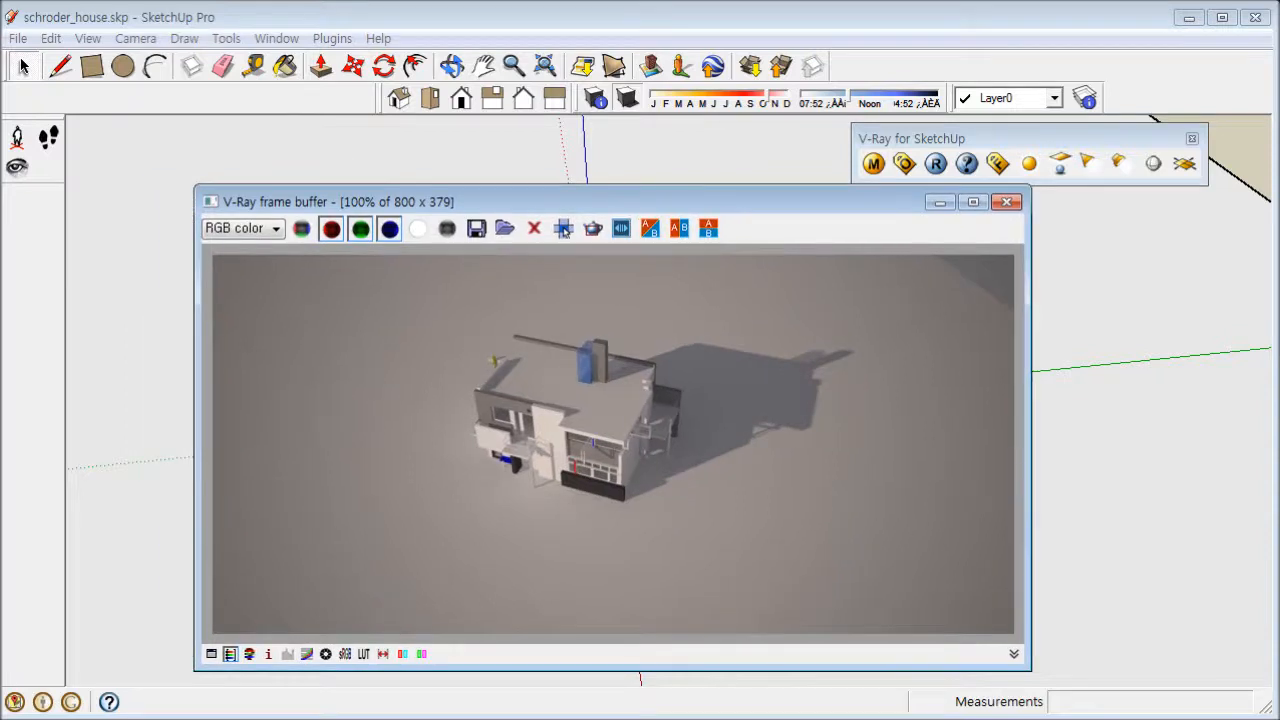
click(940, 202)
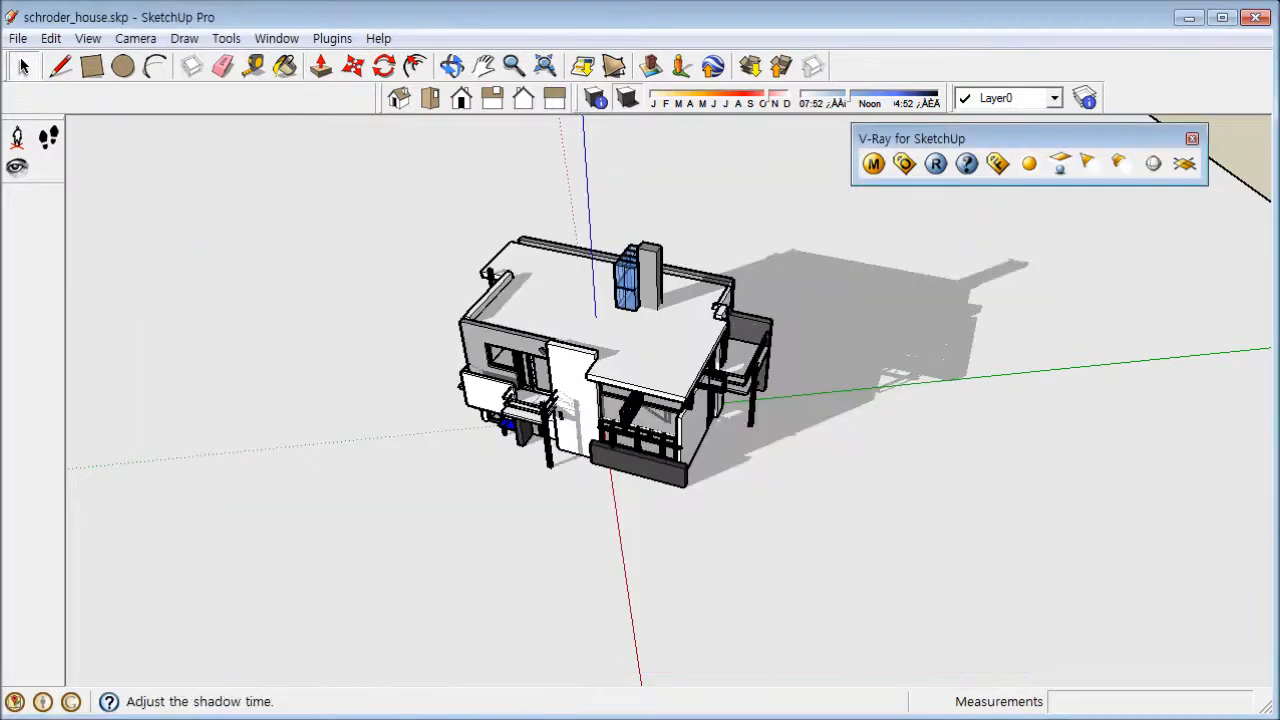
Shift the sun's shadow time toward noon and move the shadow date back to about August to shorten the shadows
mouse_move(849, 97)
mouse_down()
mouse_move(820, 97)
mouse_move(885, 97)
mouse_move(867, 97)
mouse_up()
drag(768, 97, 738, 97)
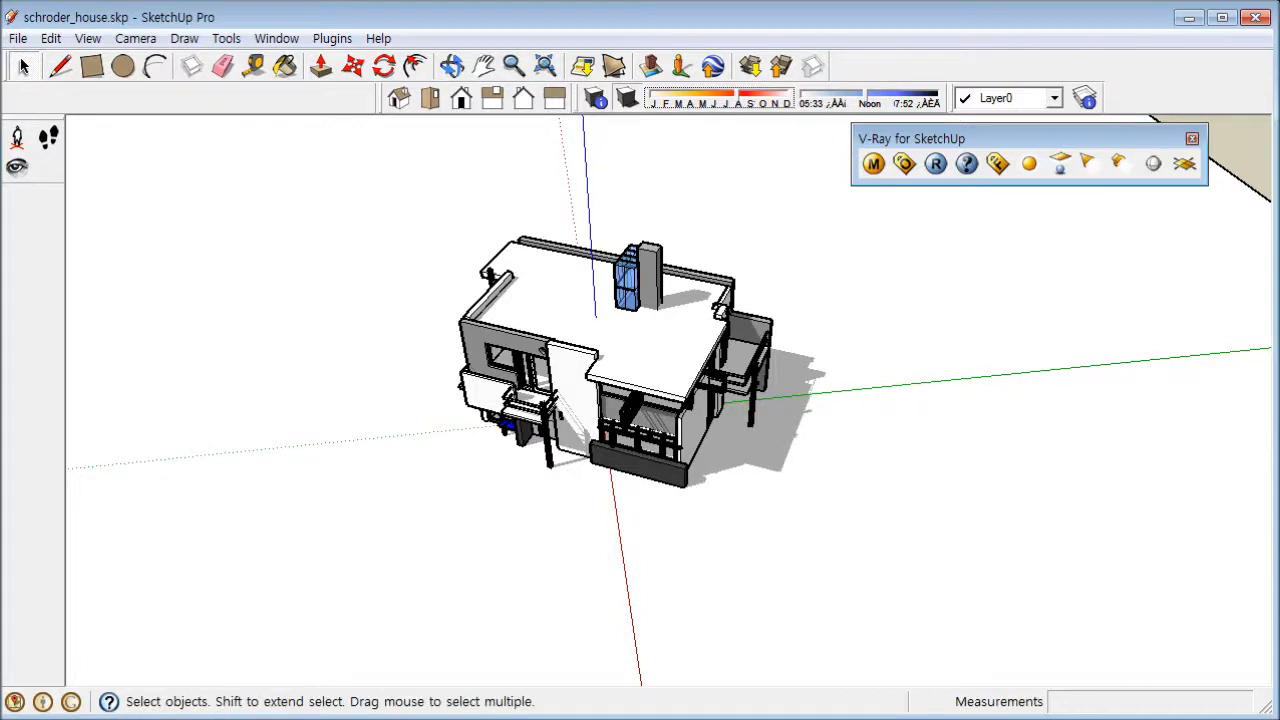
drag(1029, 139, 1045, 154)
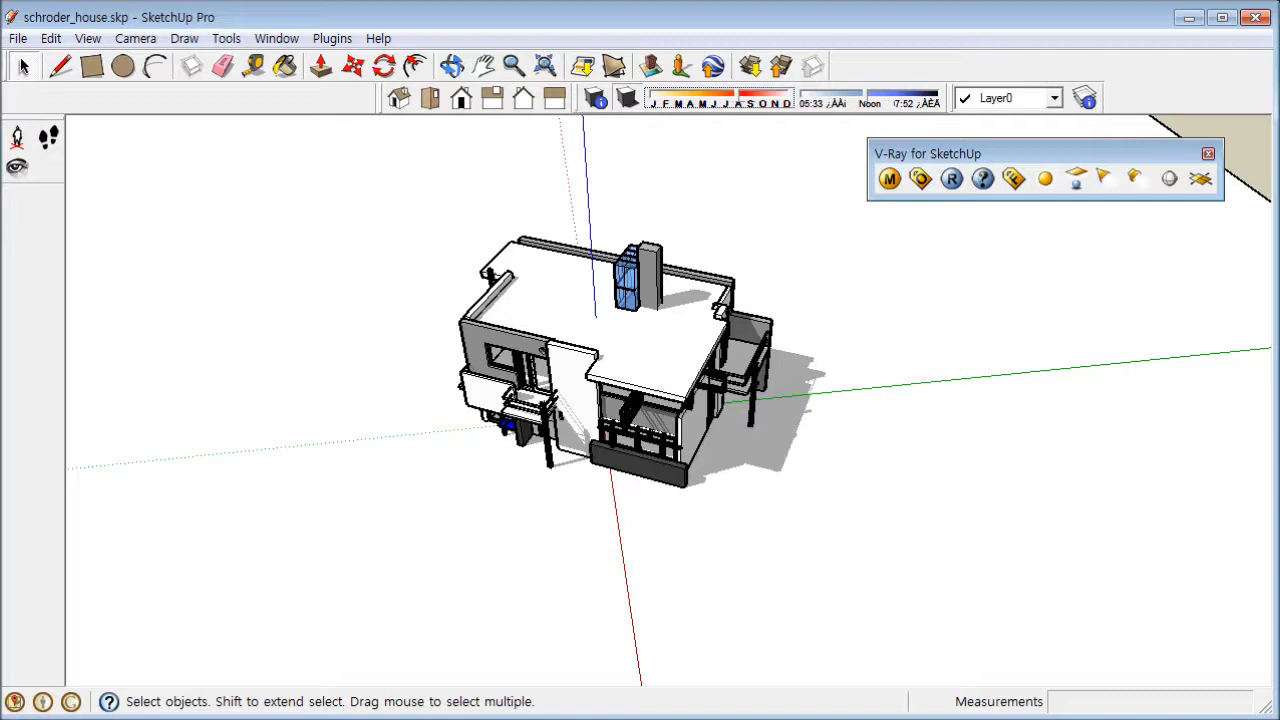
Position the camera on the ground beside the house and look up at the balcony facade from an eye height of about 109 cm
mouse_move(680, 420)
middle_down()
mouse_move(612, 355)
mouse_move(616, 405)
mouse_move(605, 396)
middle_up()
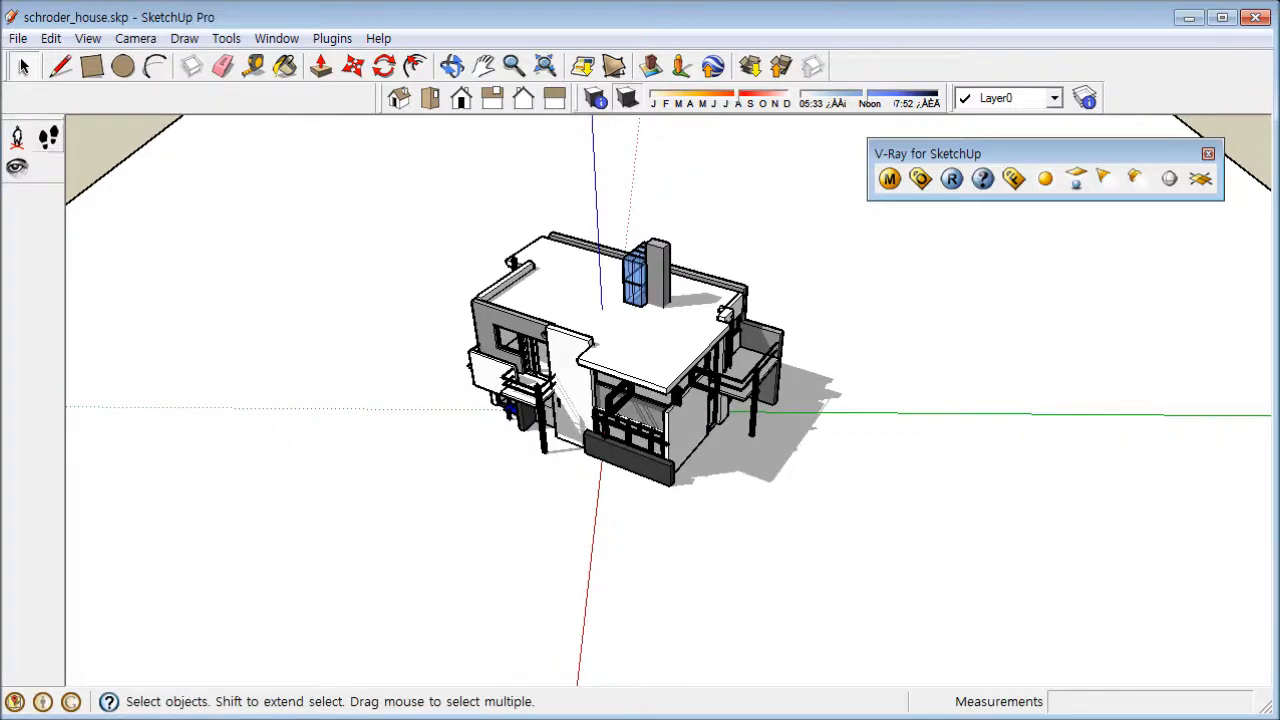
click(16, 165)
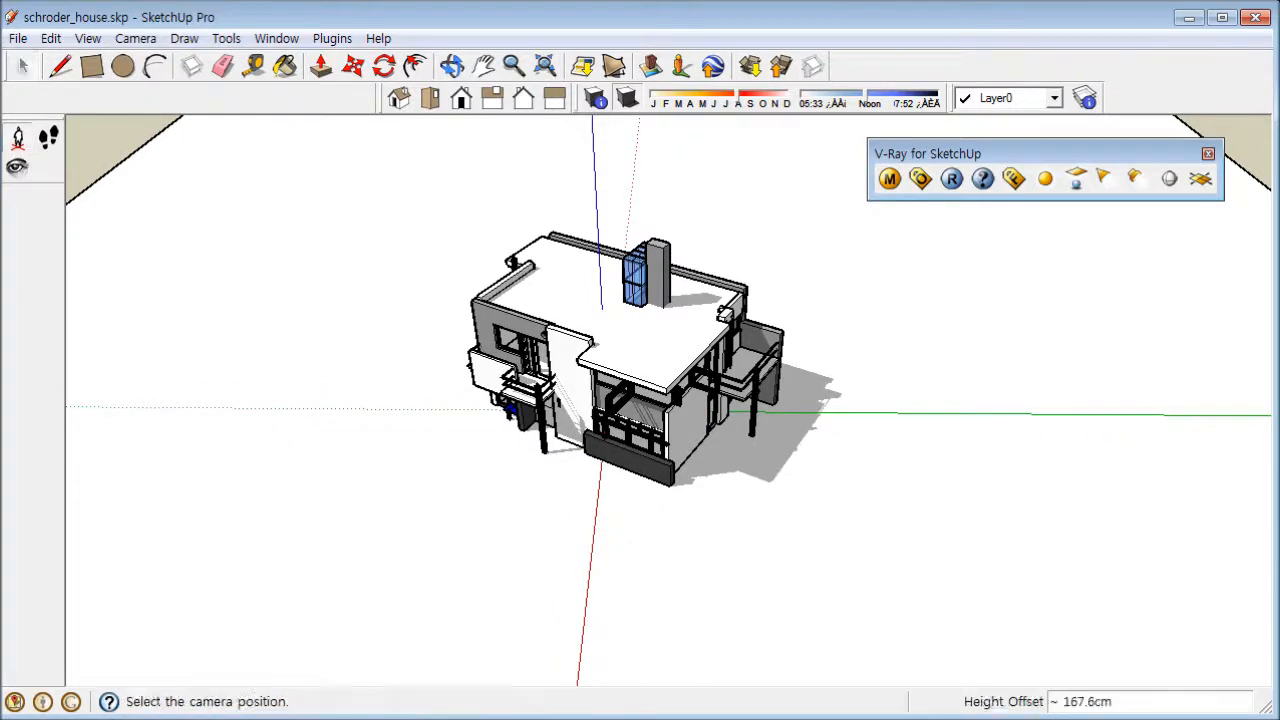
click(195, 375)
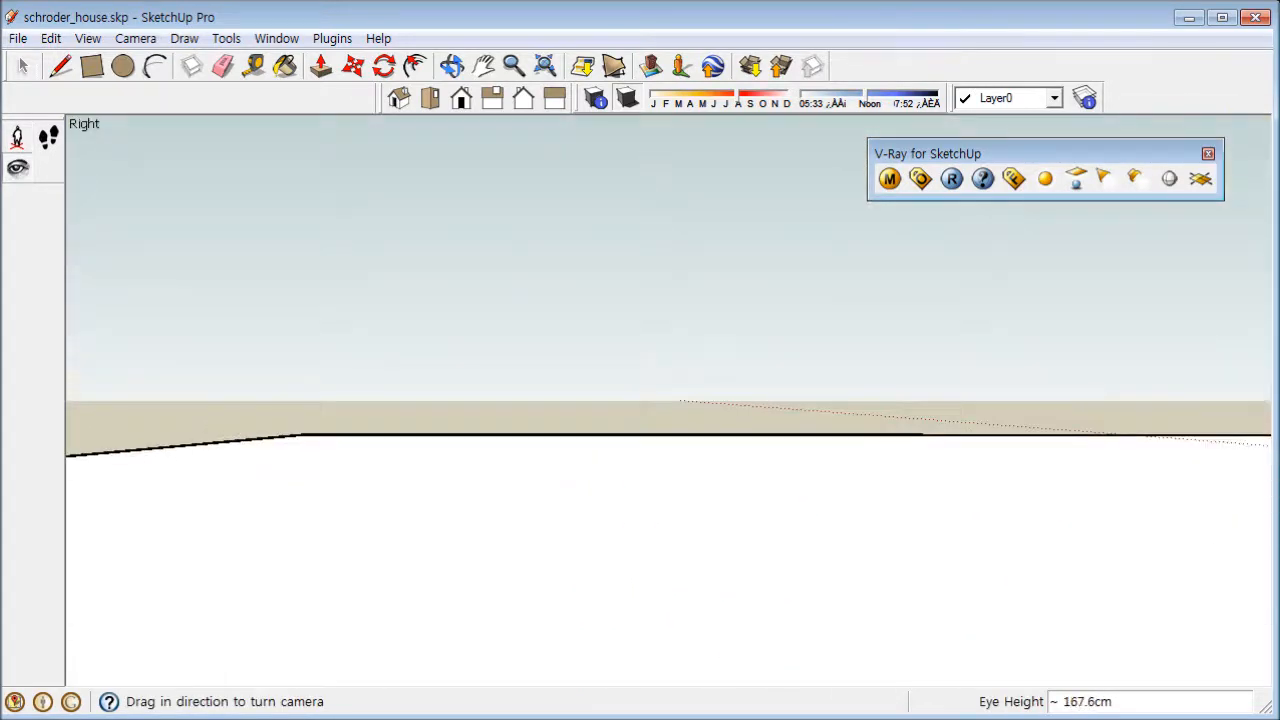
middle_drag(195, 375, 172, 412)
drag(172, 412, 634, 426)
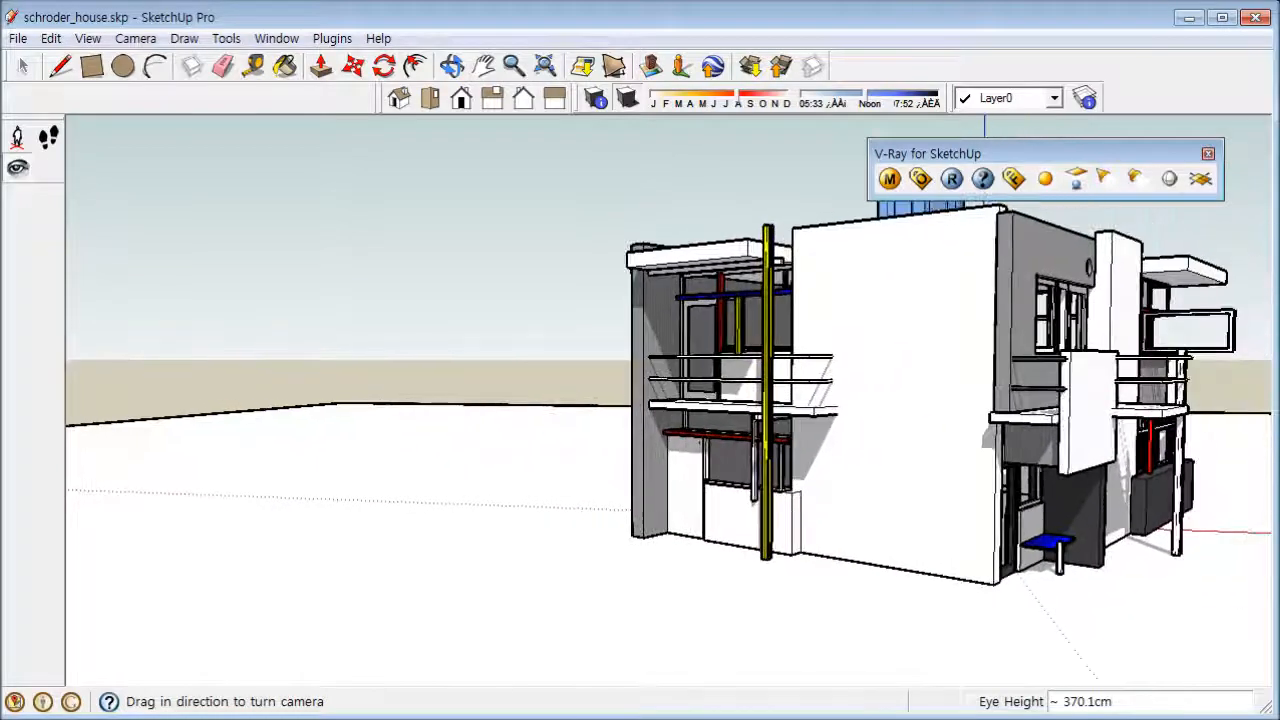
middle_drag(634, 426, 445, 458)
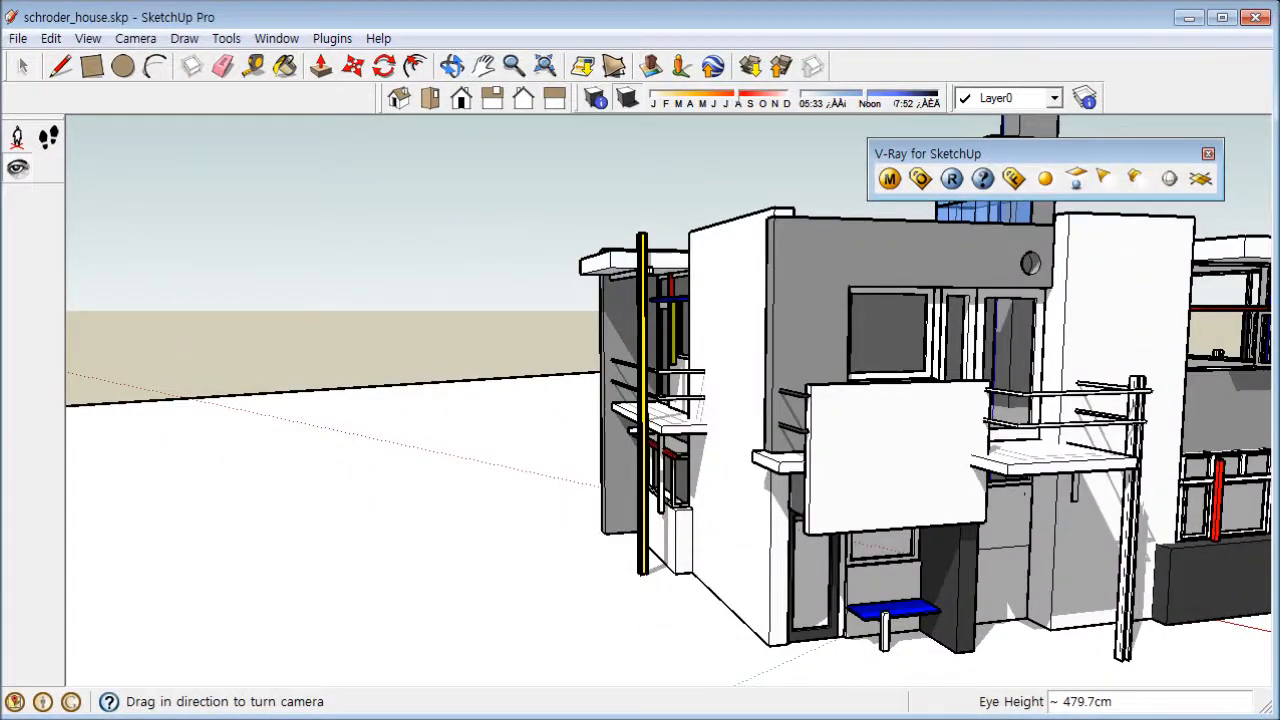
middle_drag(640, 446, 455, 466)
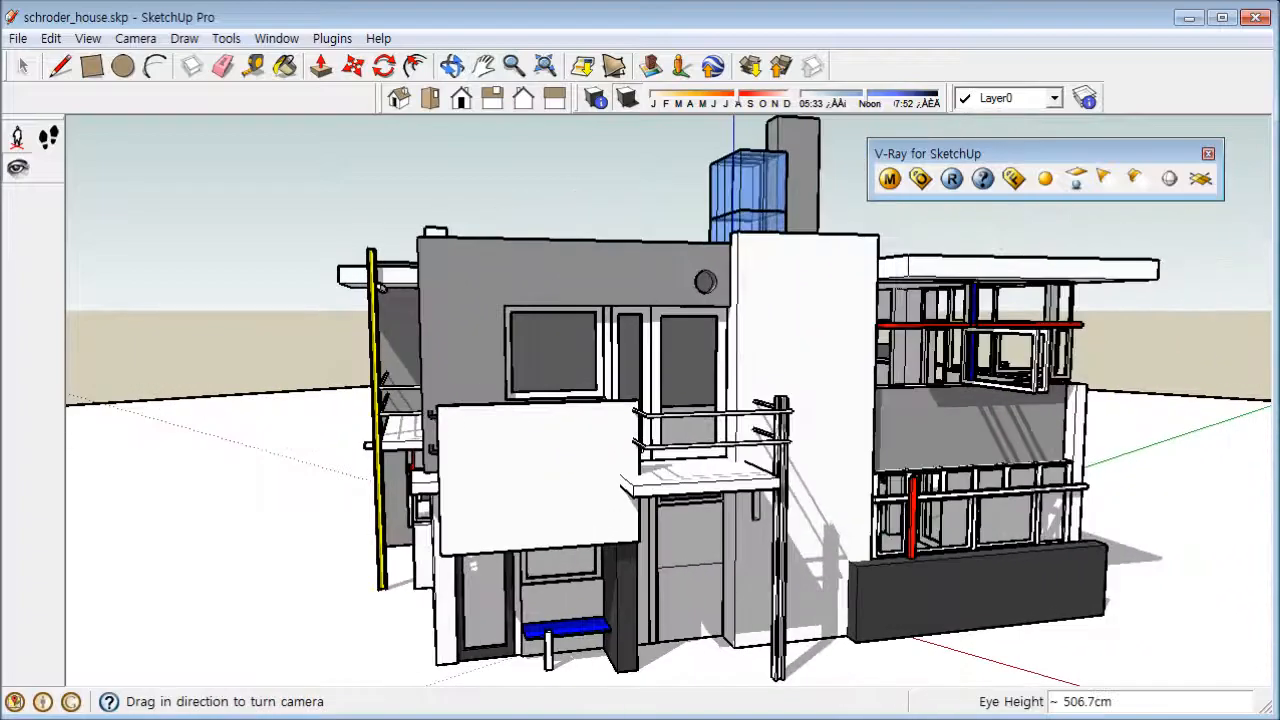
drag(455, 466, 484, 418)
middle_drag(484, 418, 535, 343)
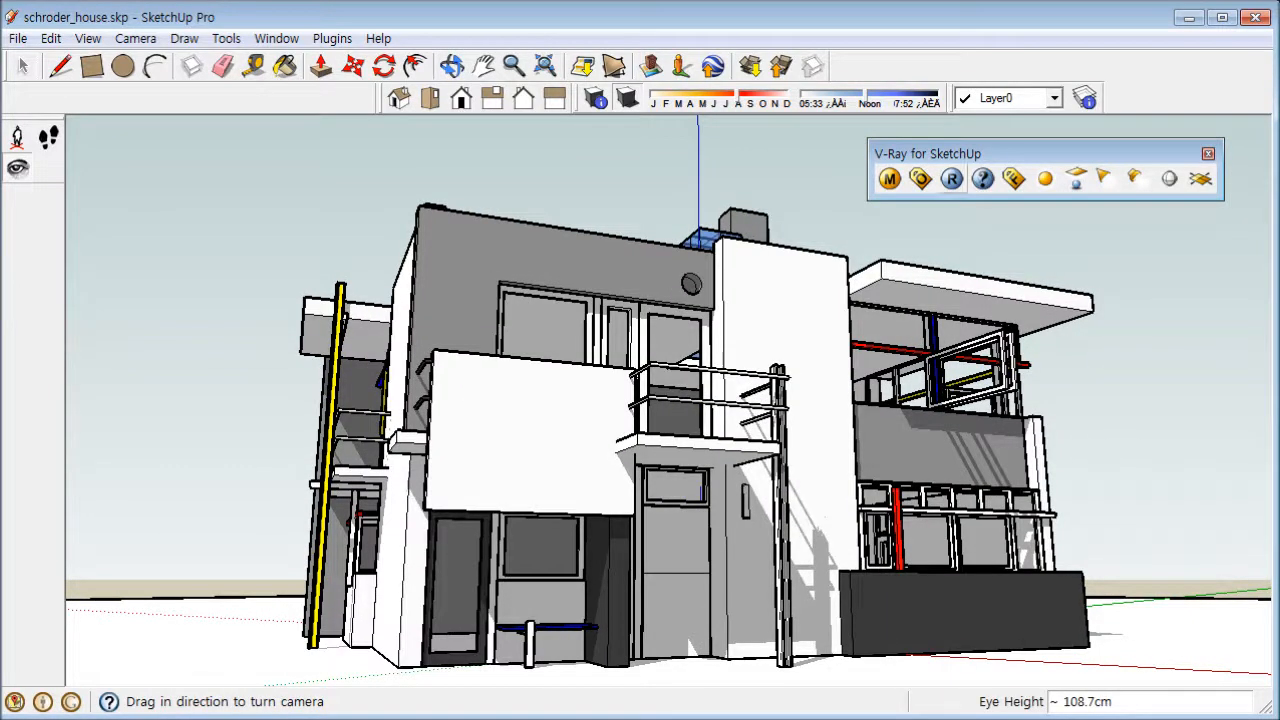
Render the low-angle view of the balcony facade with V-Ray and move the frame buffer aside
click(951, 178)
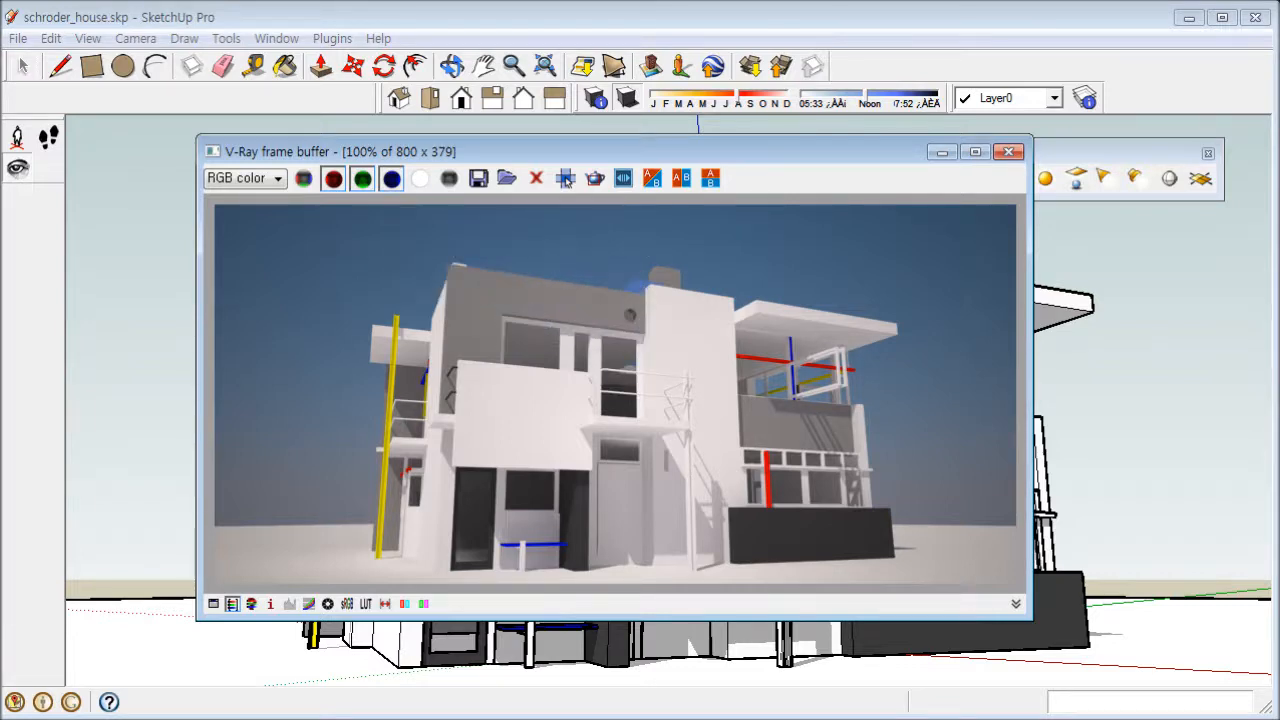
mouse_move(600, 152)
mouse_down()
mouse_move(544, 144)
mouse_move(504, 172)
mouse_up()
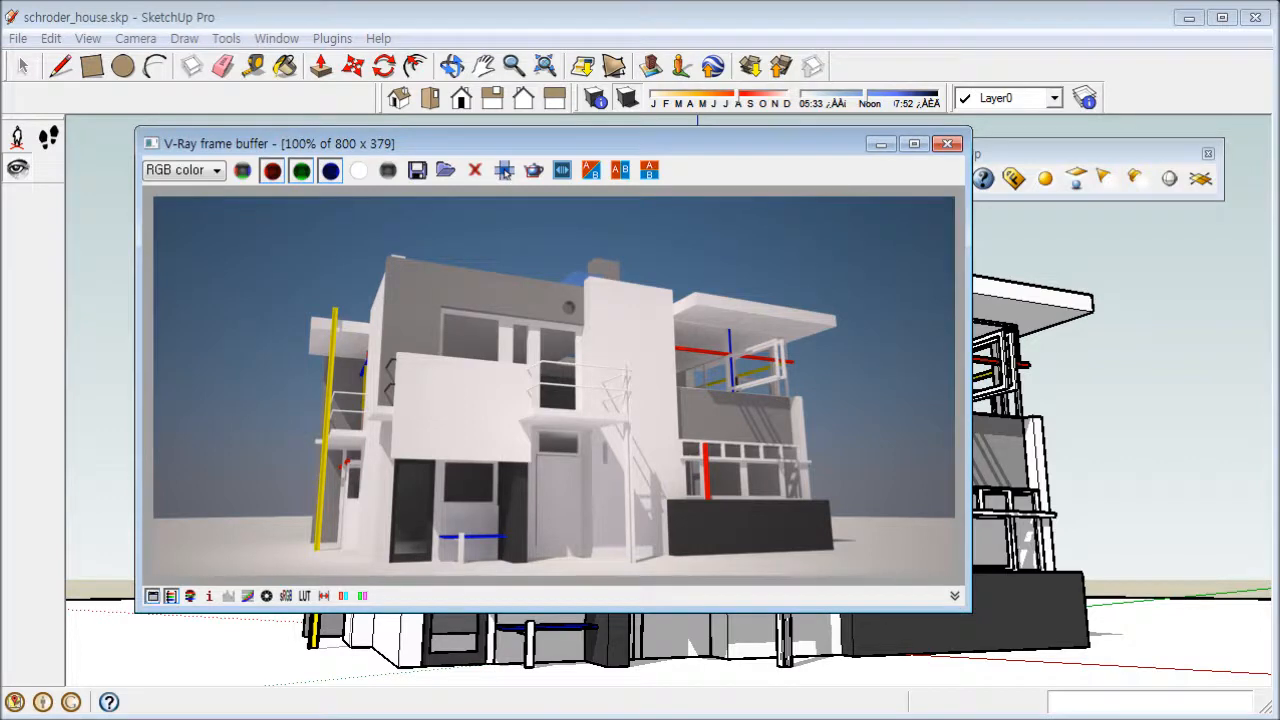
click(505, 172)
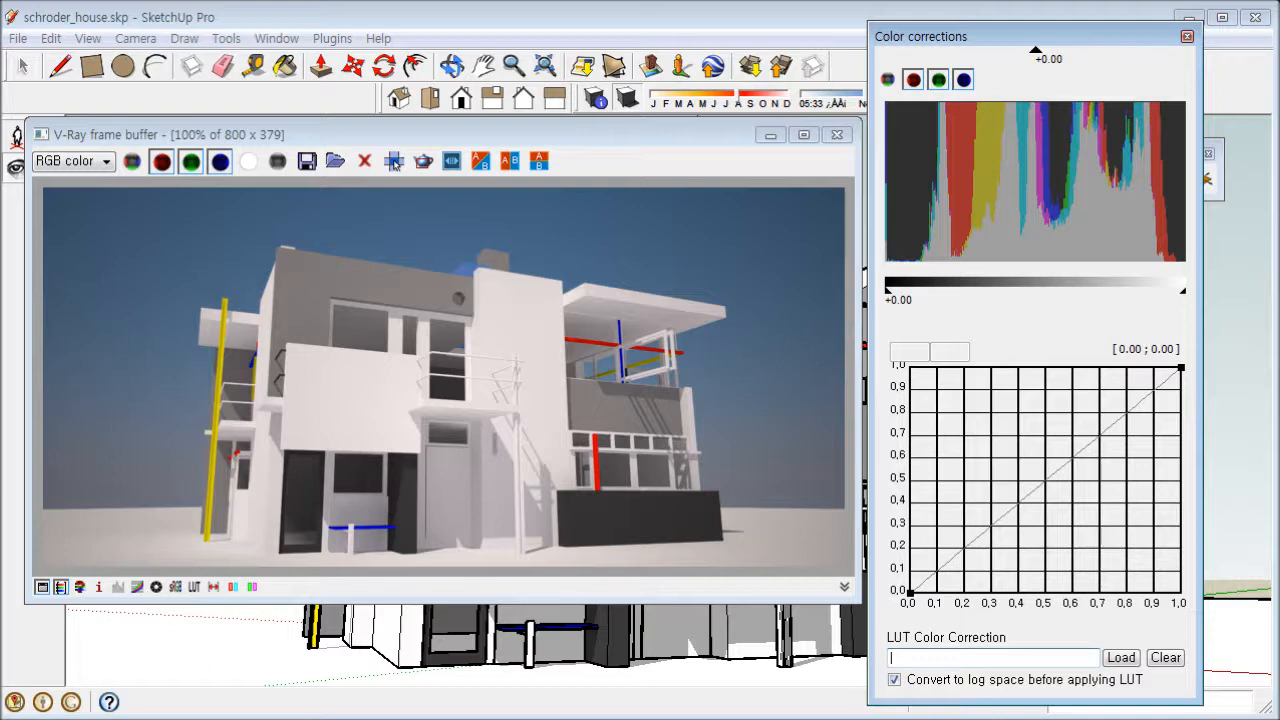
Enable the render's curve correction and shape an S-curve, with the highlight handle near (0.53, 0.83) and the shadow handle near (0.30, 0.10)
click(137, 587)
click(394, 162)
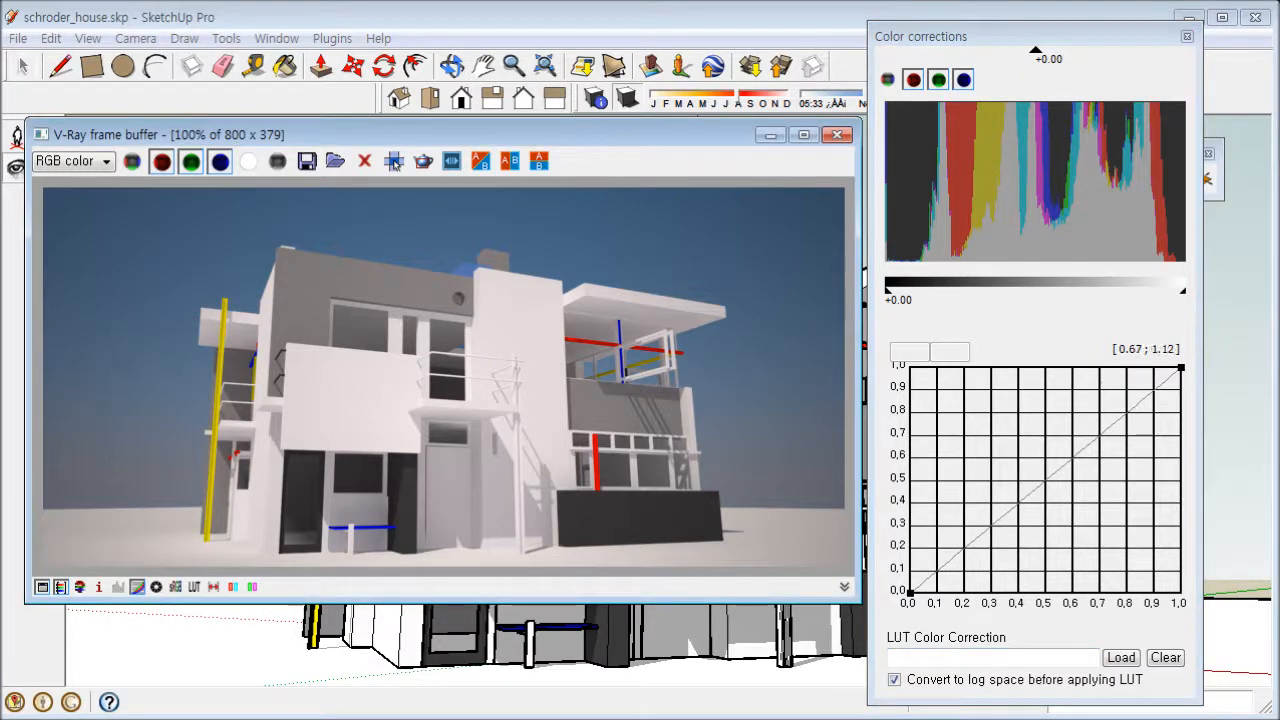
click(1181, 369)
drag(1105, 434, 1110, 466)
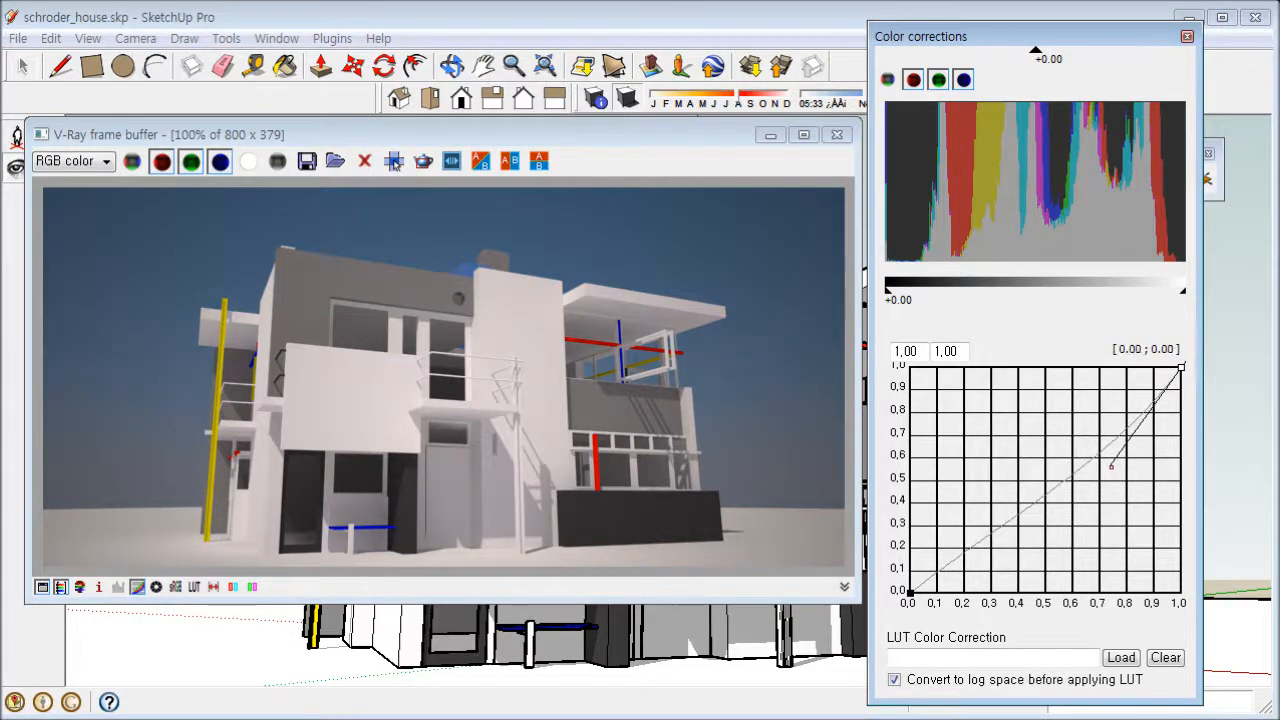
click(910, 592)
drag(989, 531, 976, 557)
click(1181, 368)
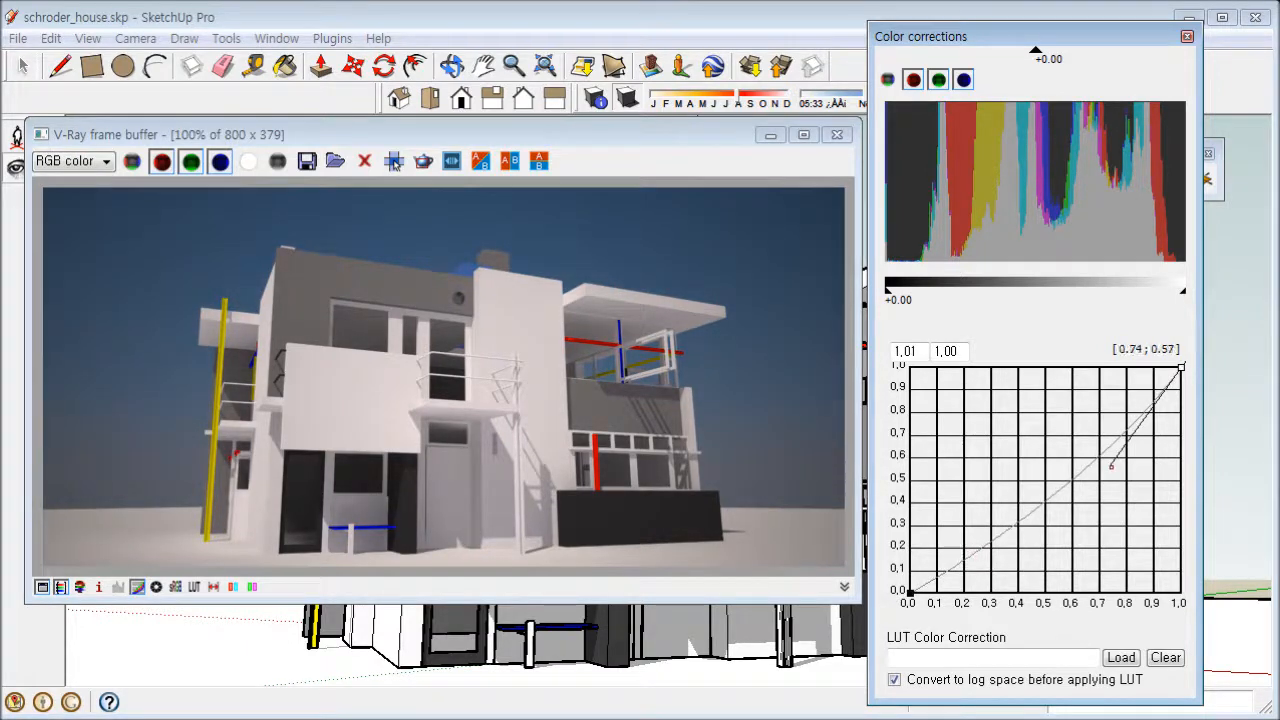
drag(1110, 466, 1054, 406)
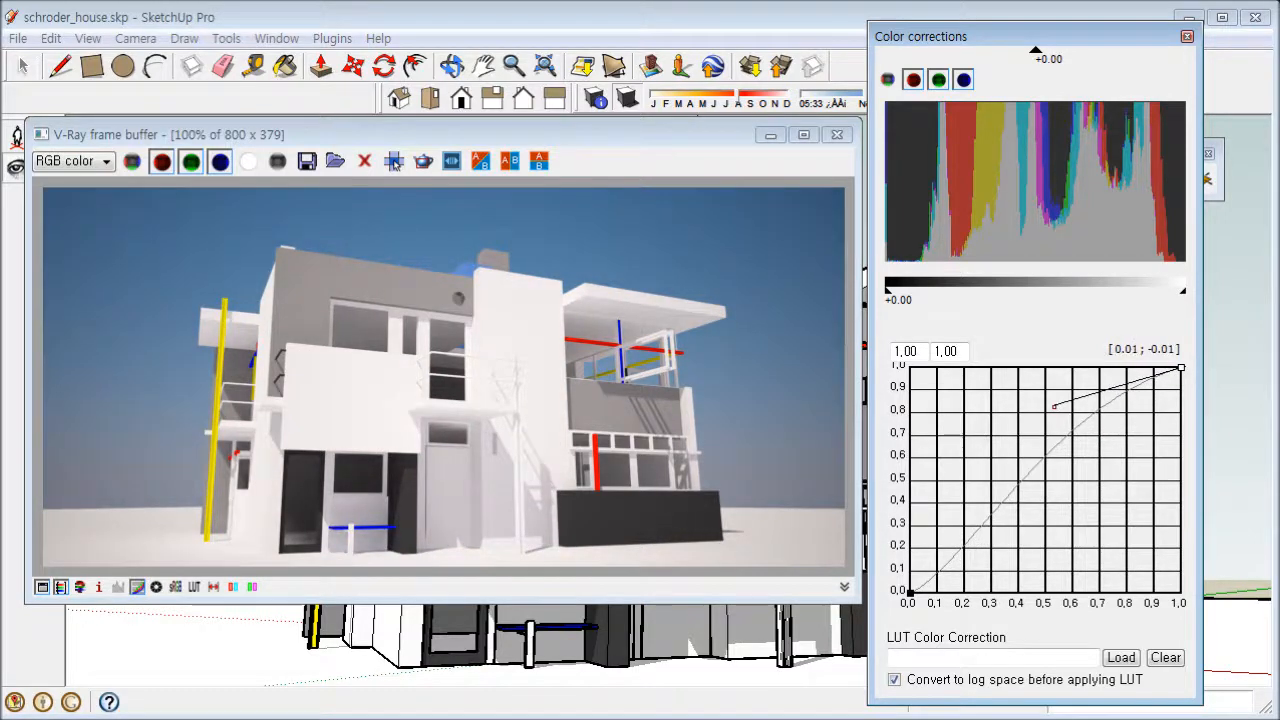
click(912, 594)
drag(979, 558, 991, 569)
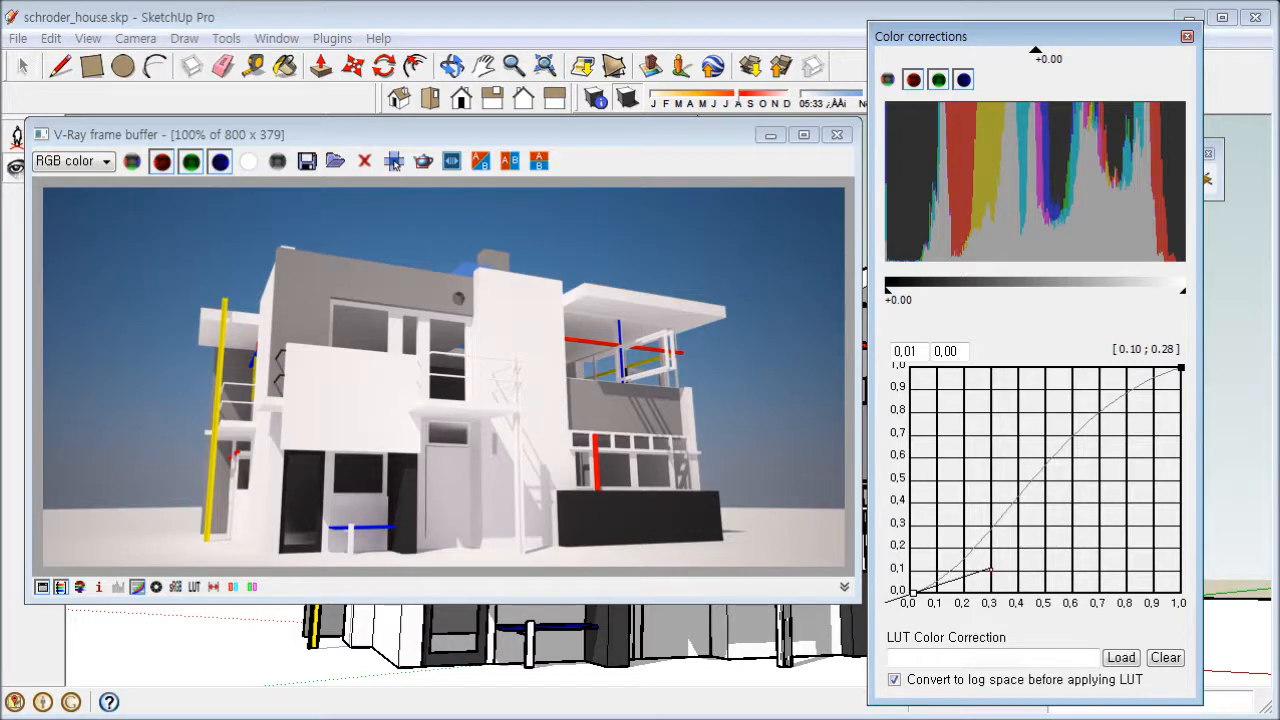
Soften the curve with the highlight handle near (0.70, 0.77) and shadow handle near (0.39, 0.16), and set the exposure correction to -0.13
click(1180, 369)
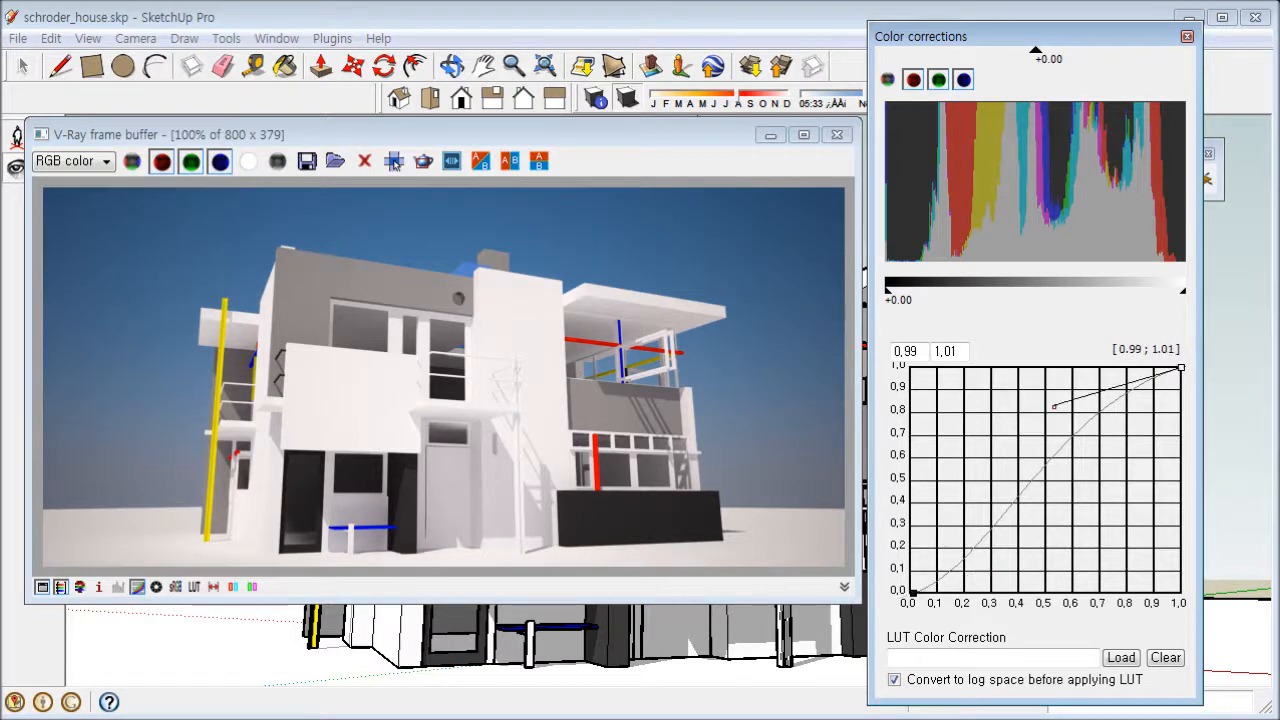
drag(1054, 406, 1101, 413)
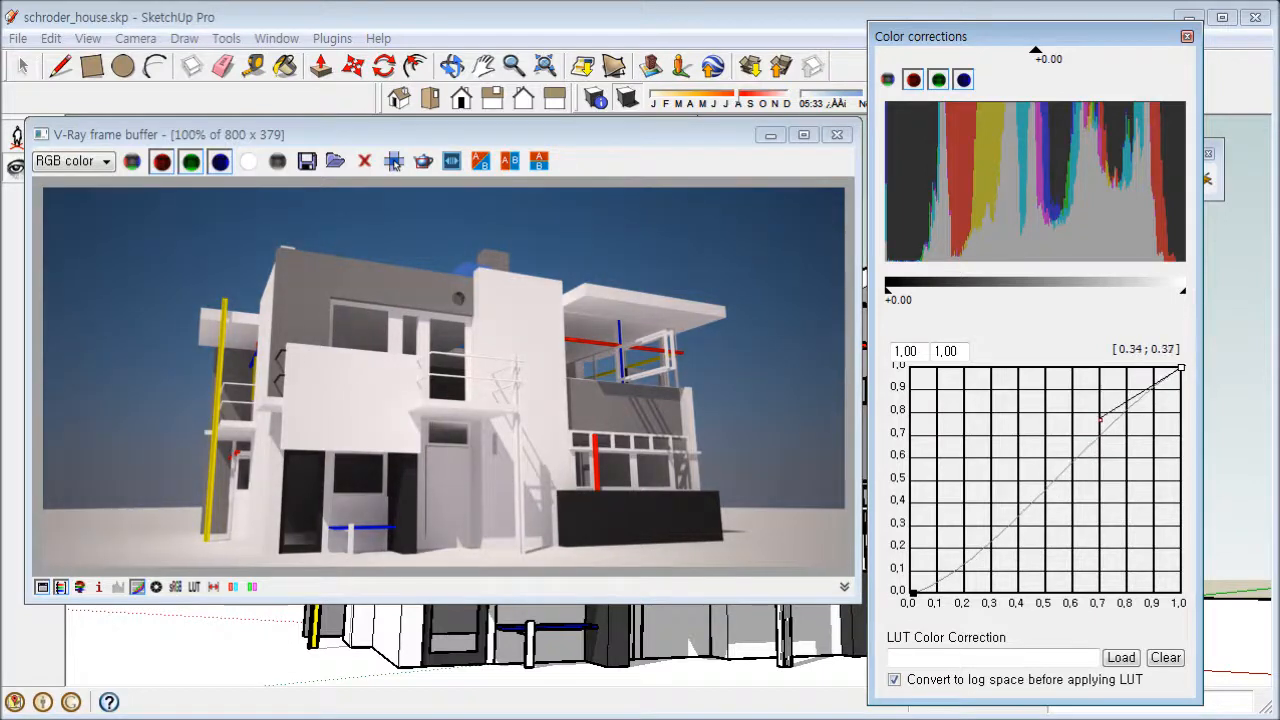
click(914, 593)
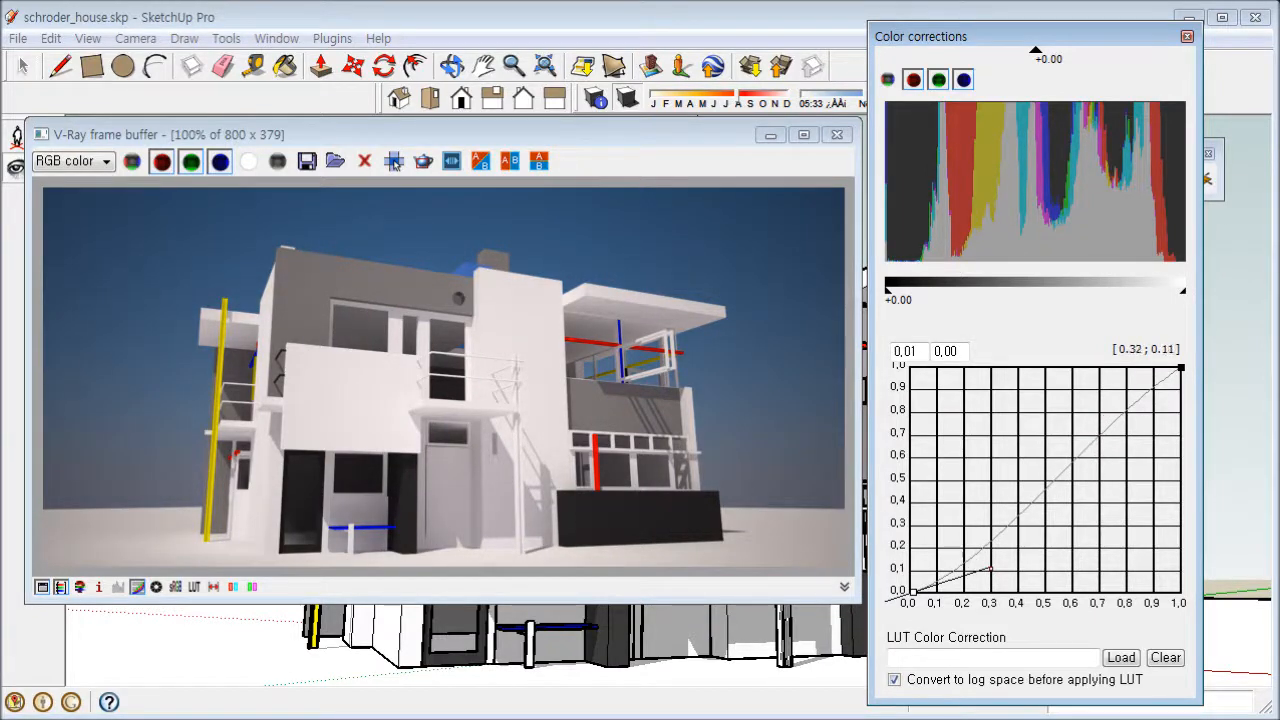
drag(998, 567, 1008, 555)
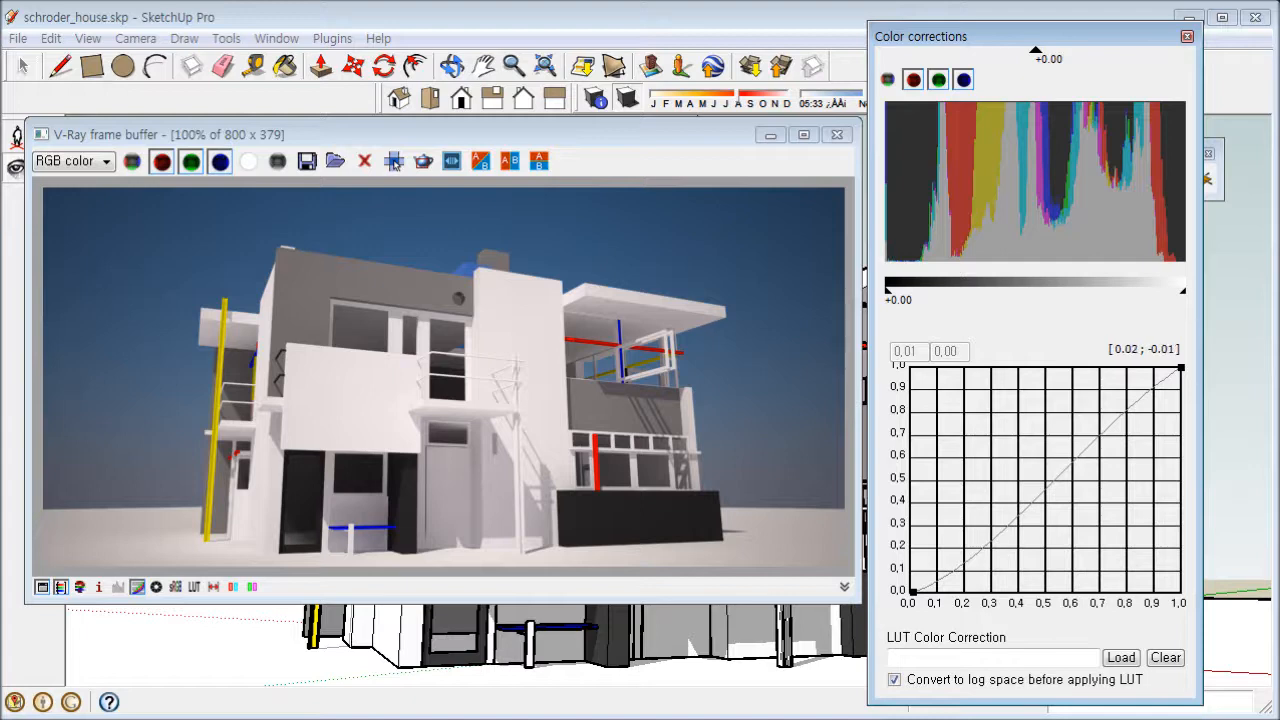
click(910, 592)
drag(989, 567, 1015, 556)
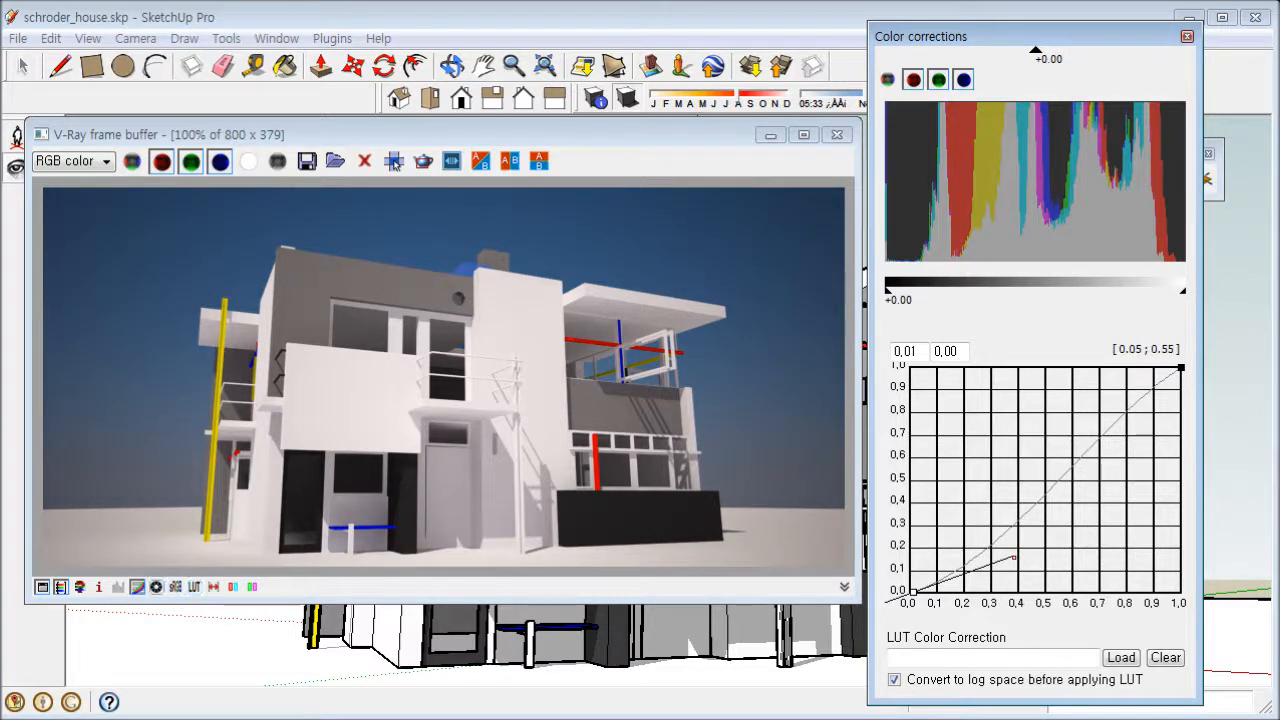
click(395, 165)
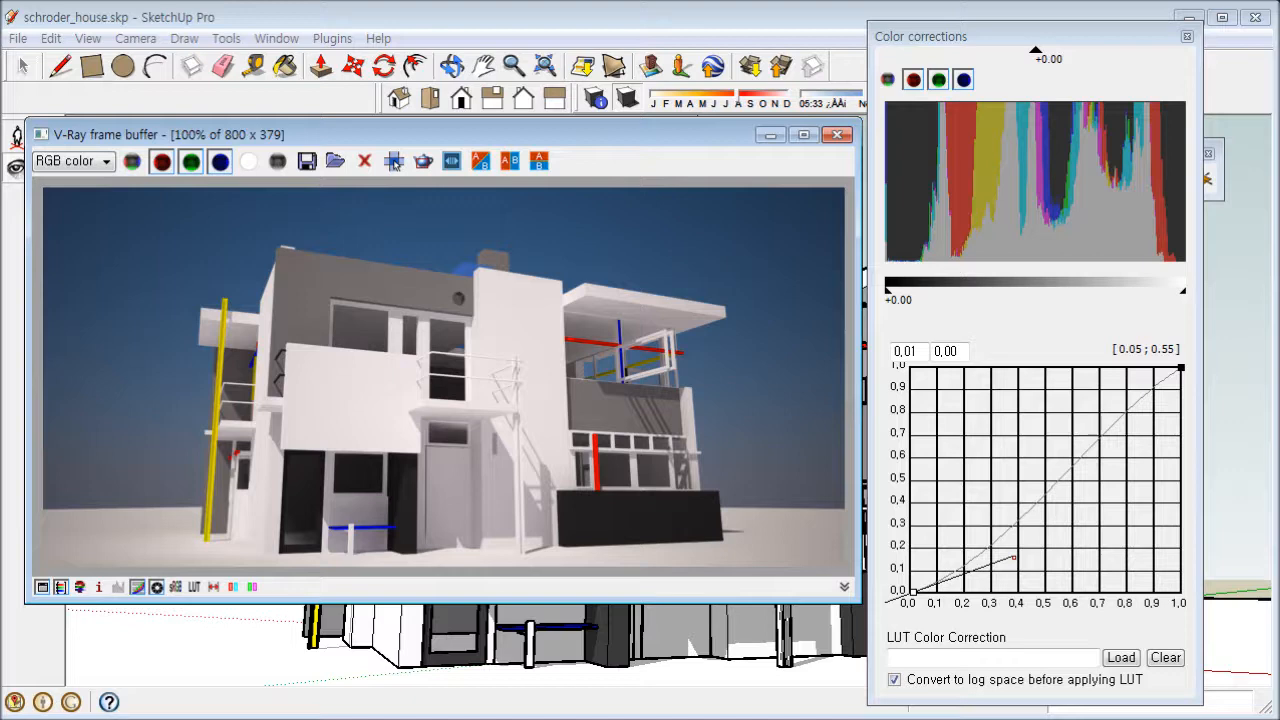
drag(1035, 50, 1032, 50)
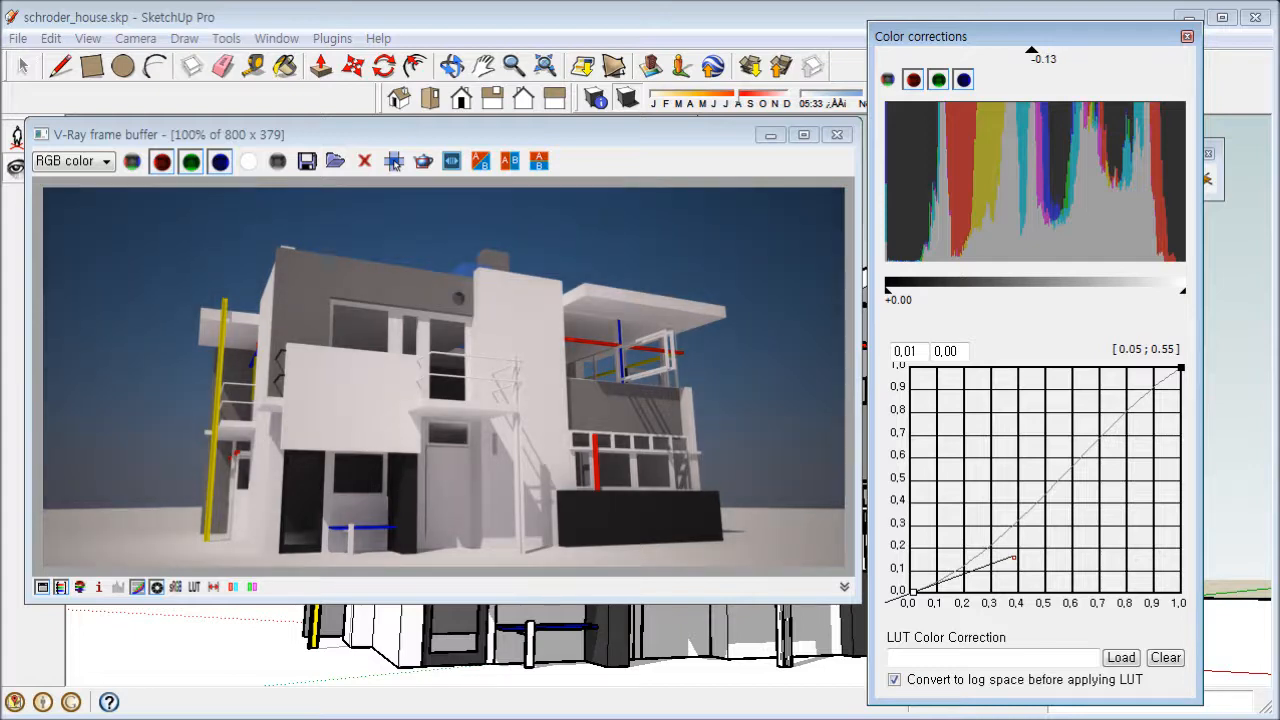
Arrange the frame buffer beside the color corrections window to review the corrected render, and put both windows away
drag(395, 165, 454, 170)
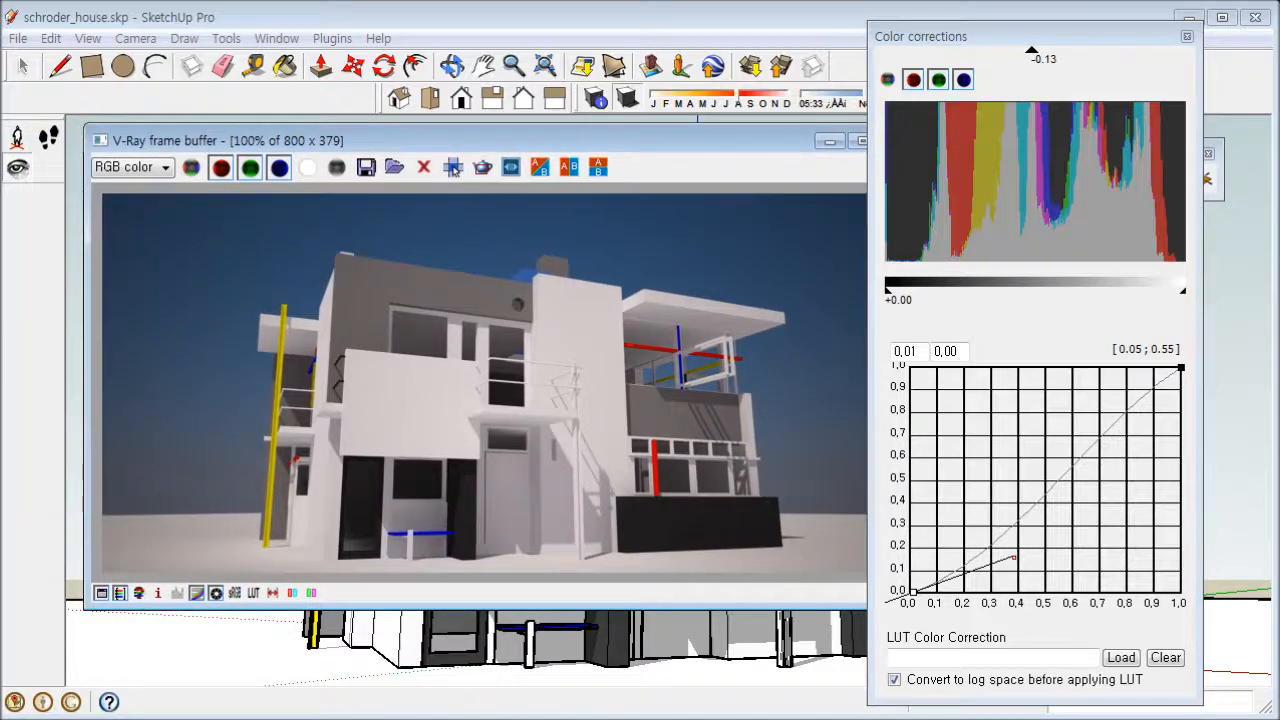
drag(1000, 36, 1020, 49)
drag(650, 141, 638, 141)
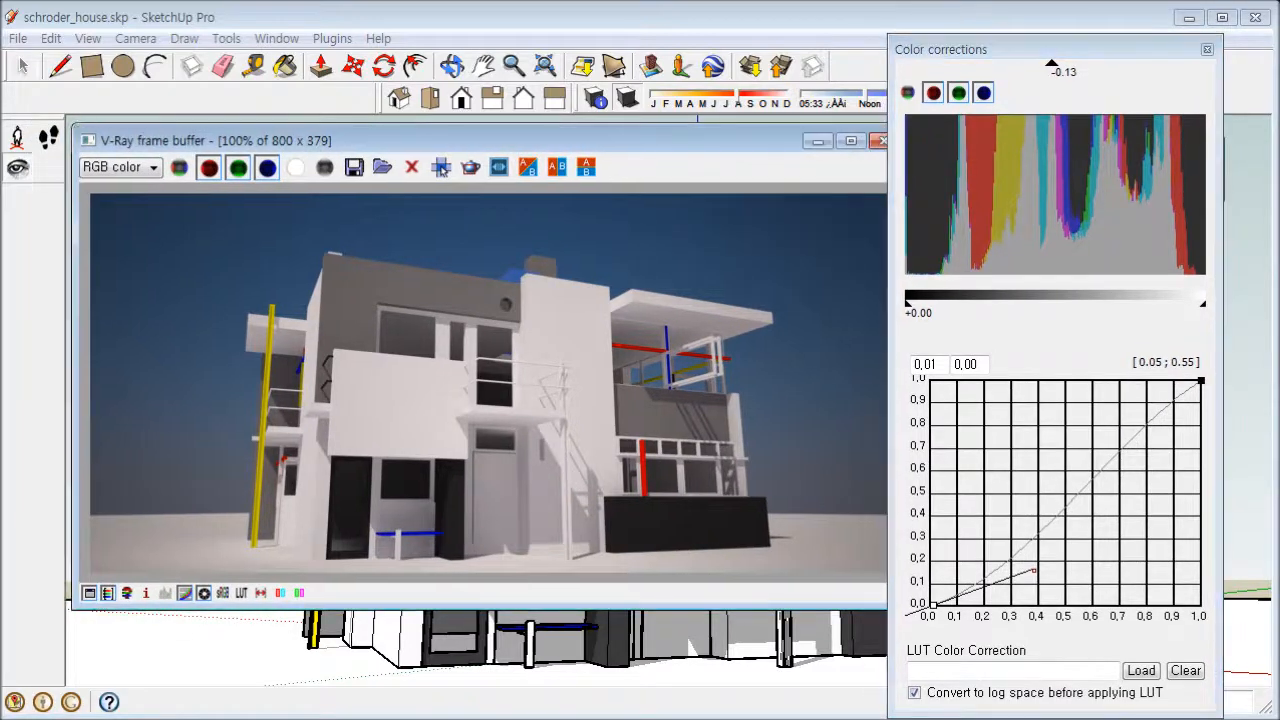
drag(442, 169, 423, 165)
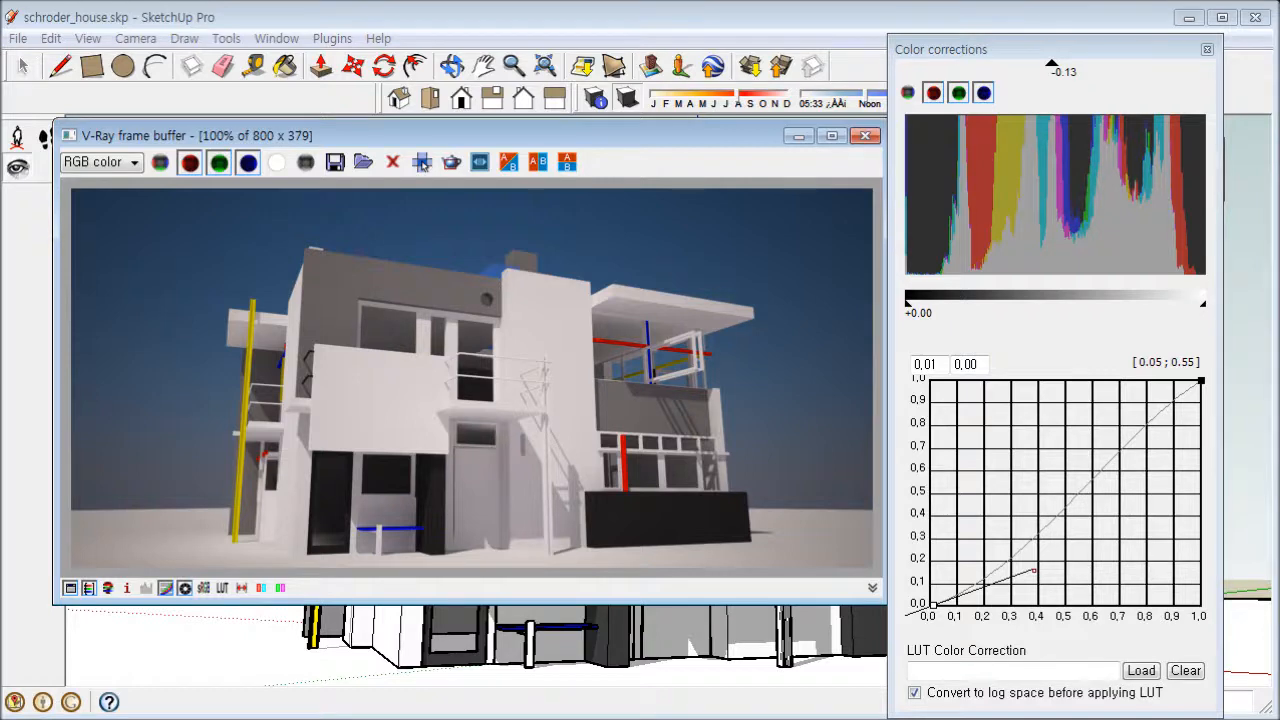
drag(421, 163, 423, 170)
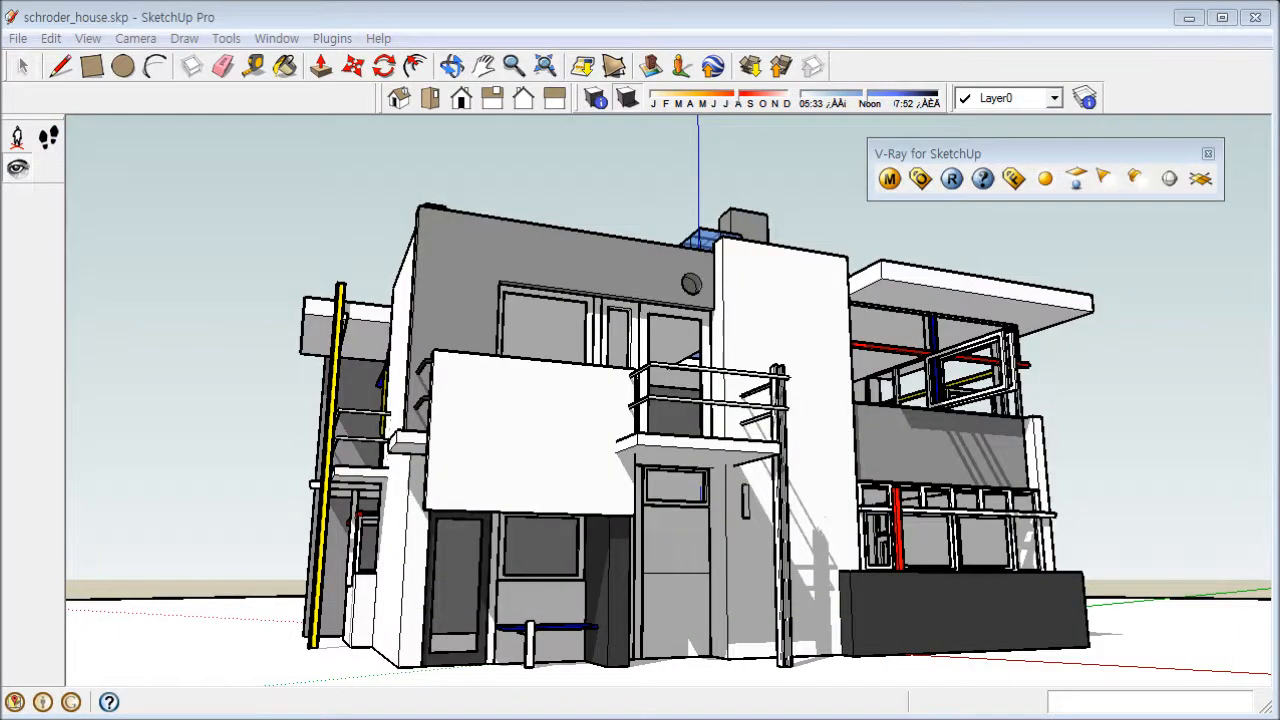
Narrow the camera's field of view to about 30 degrees and turn the camera slightly to reframe the balcony facade
click(135, 38)
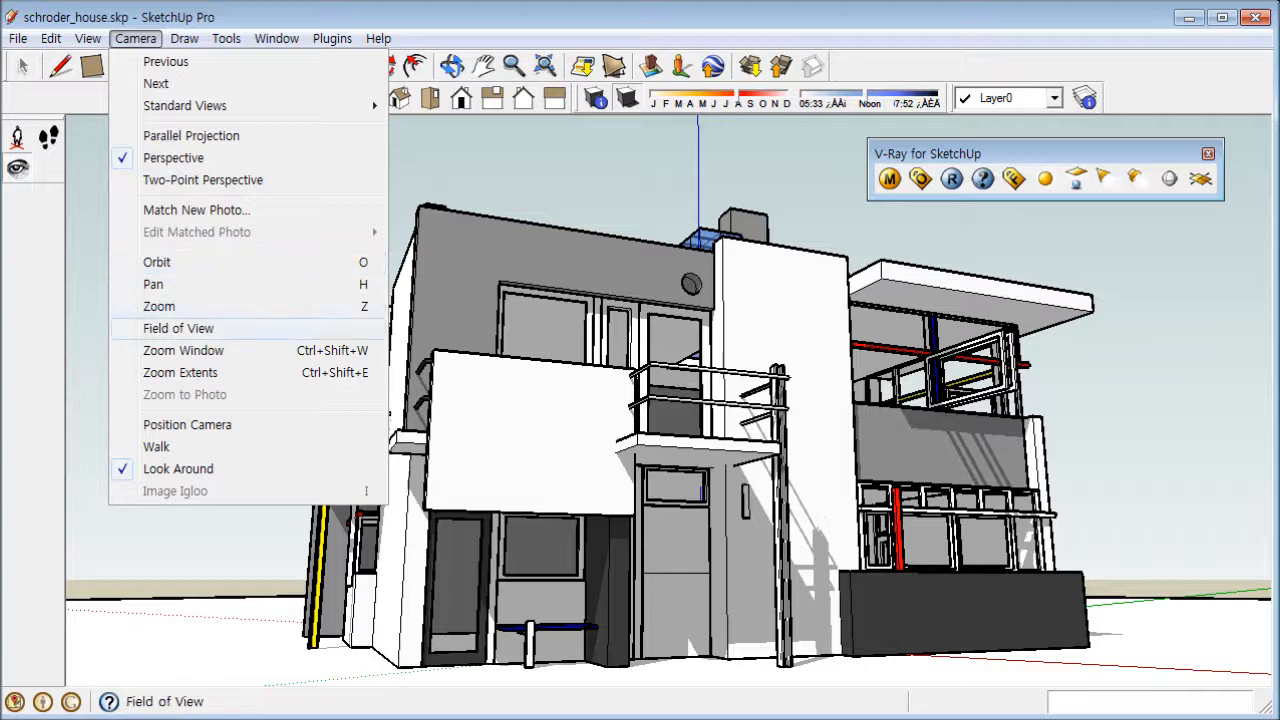
click(179, 329)
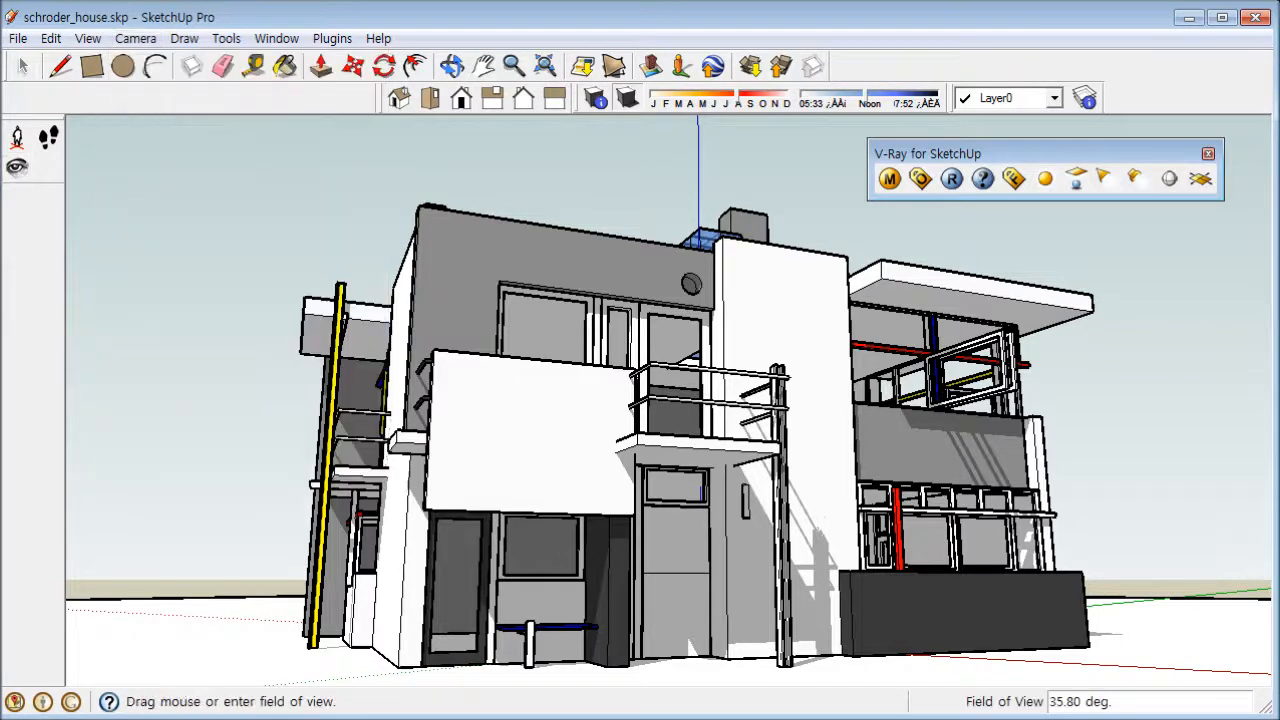
drag(668, 400, 668, 334)
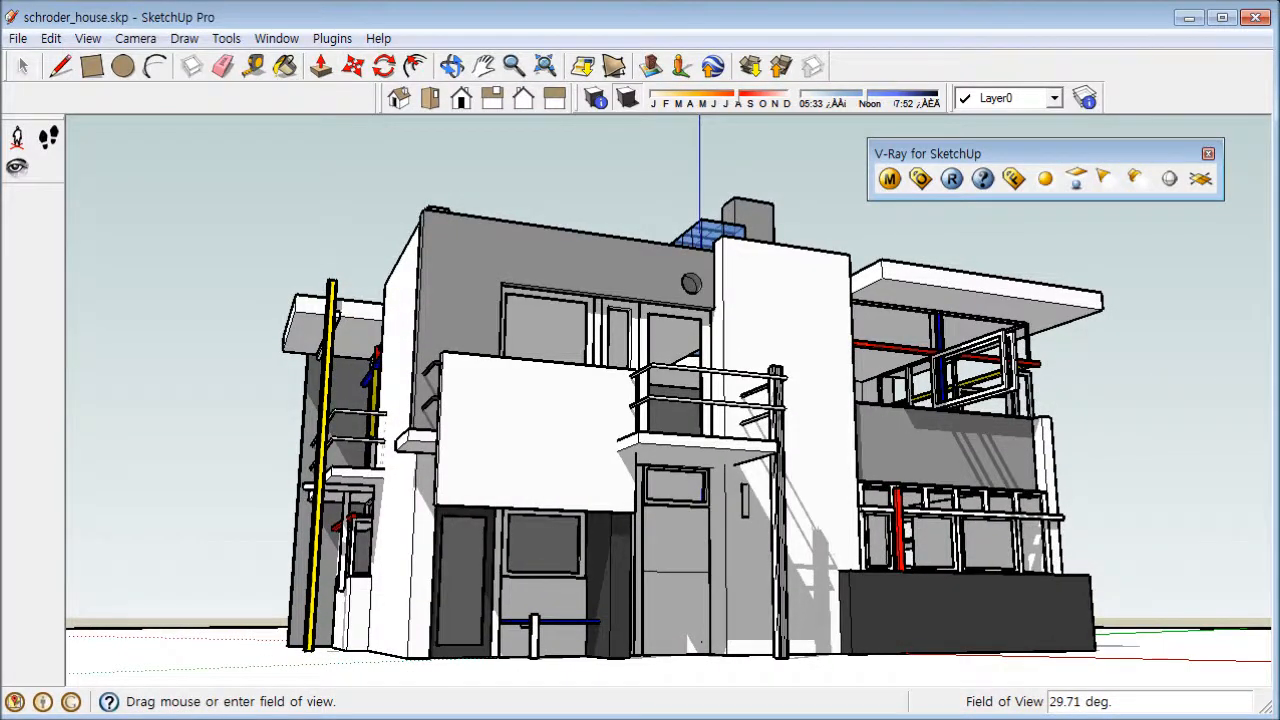
click(17, 167)
mouse_move(668, 400)
mouse_down()
mouse_move(672, 430)
mouse_move(672, 395)
mouse_up()
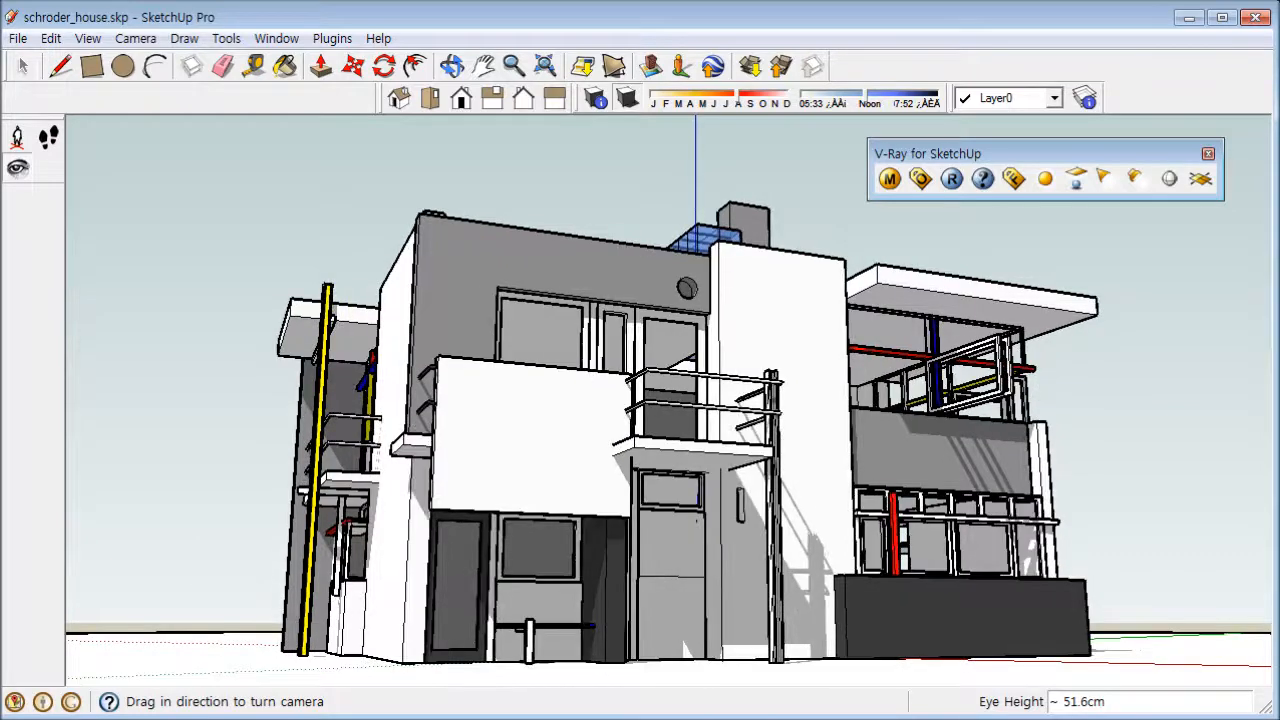